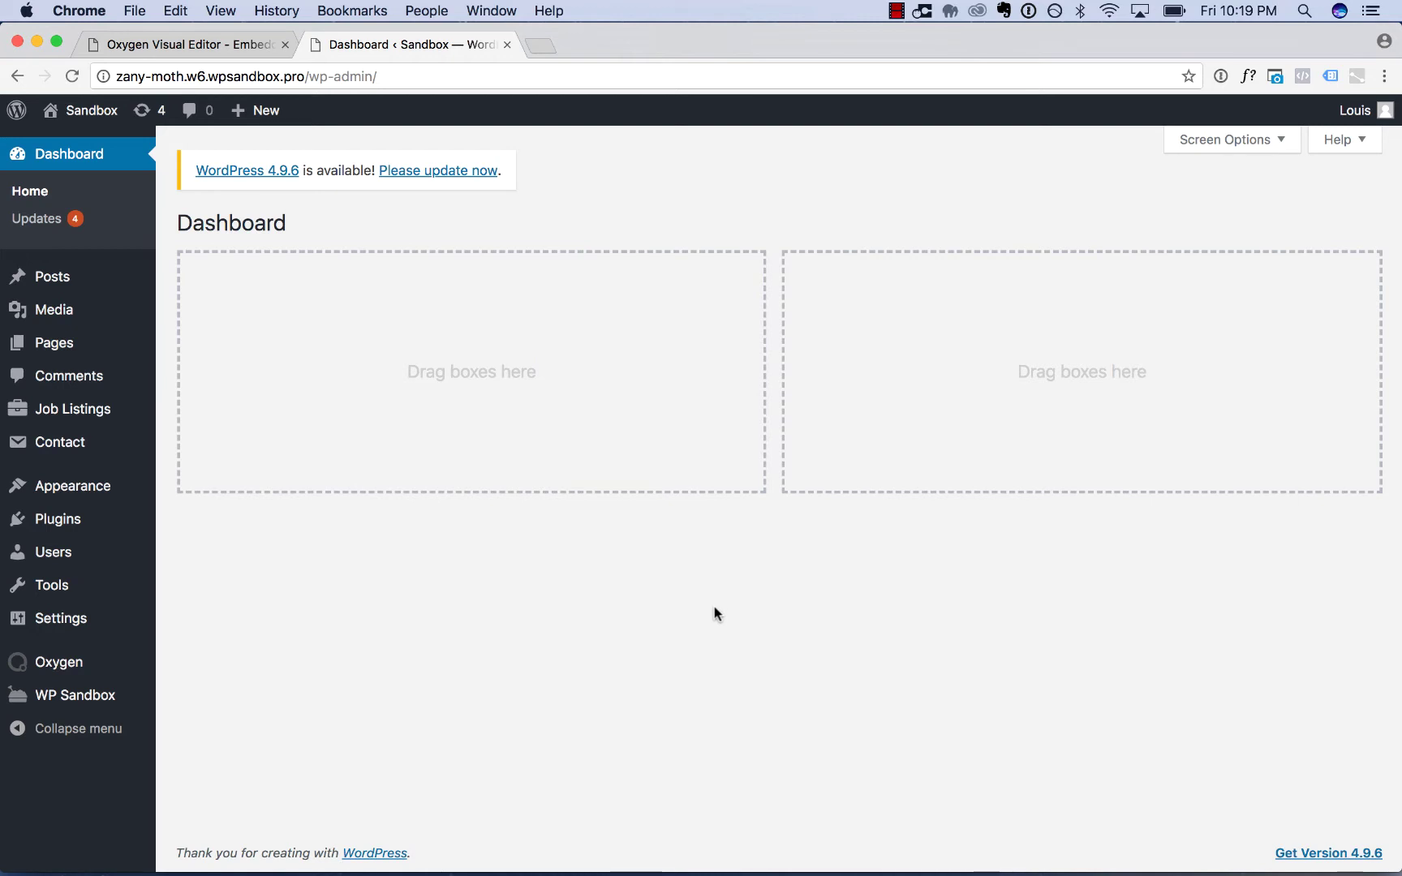
# Review Oxygen's Settings page in WordPress admin, then go back to the Oxygen editor tab
pyautogui.moveTo(110, 661)
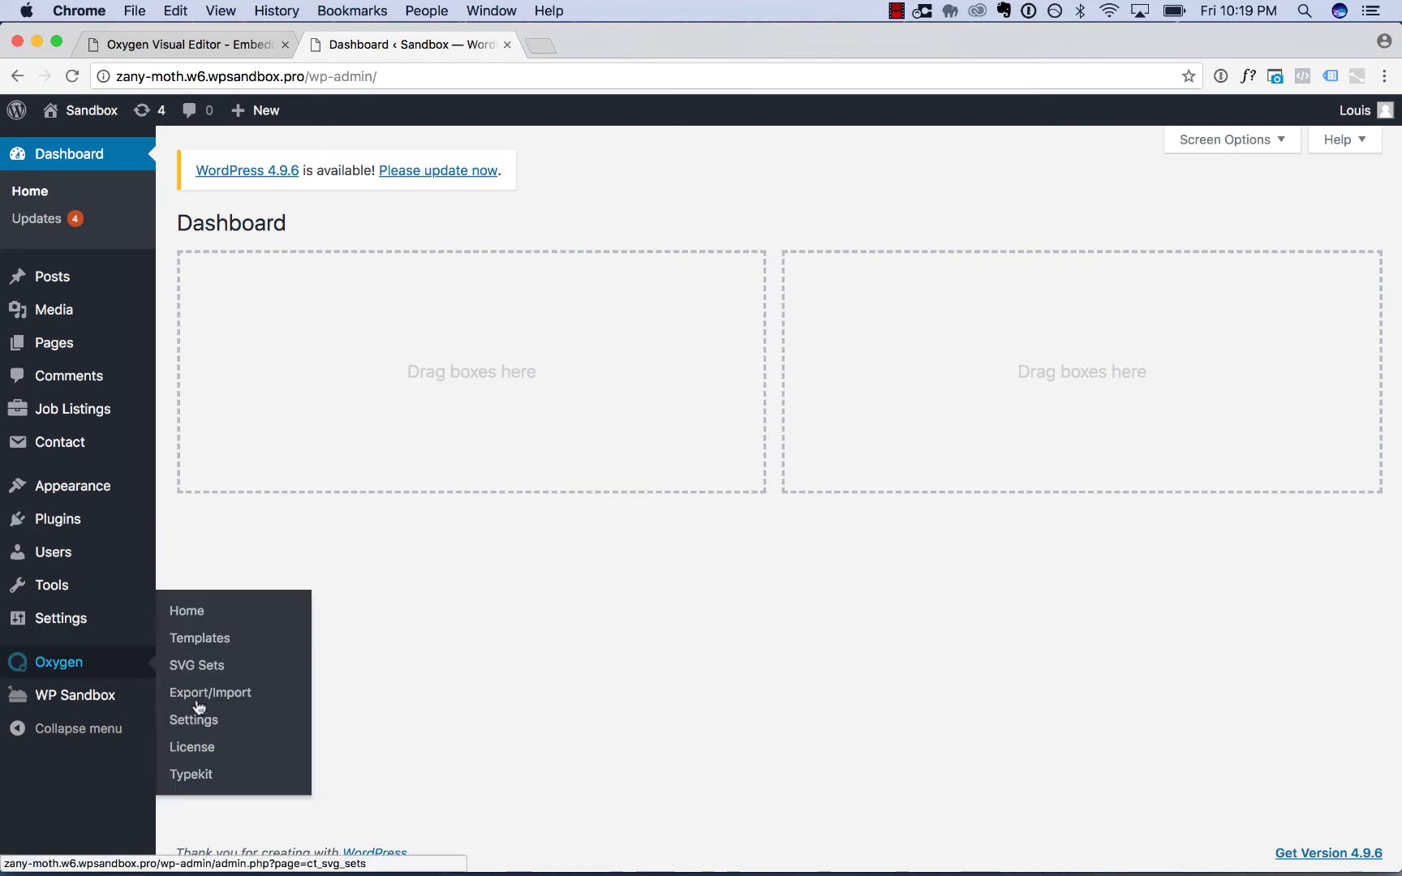
pyautogui.click(214, 722)
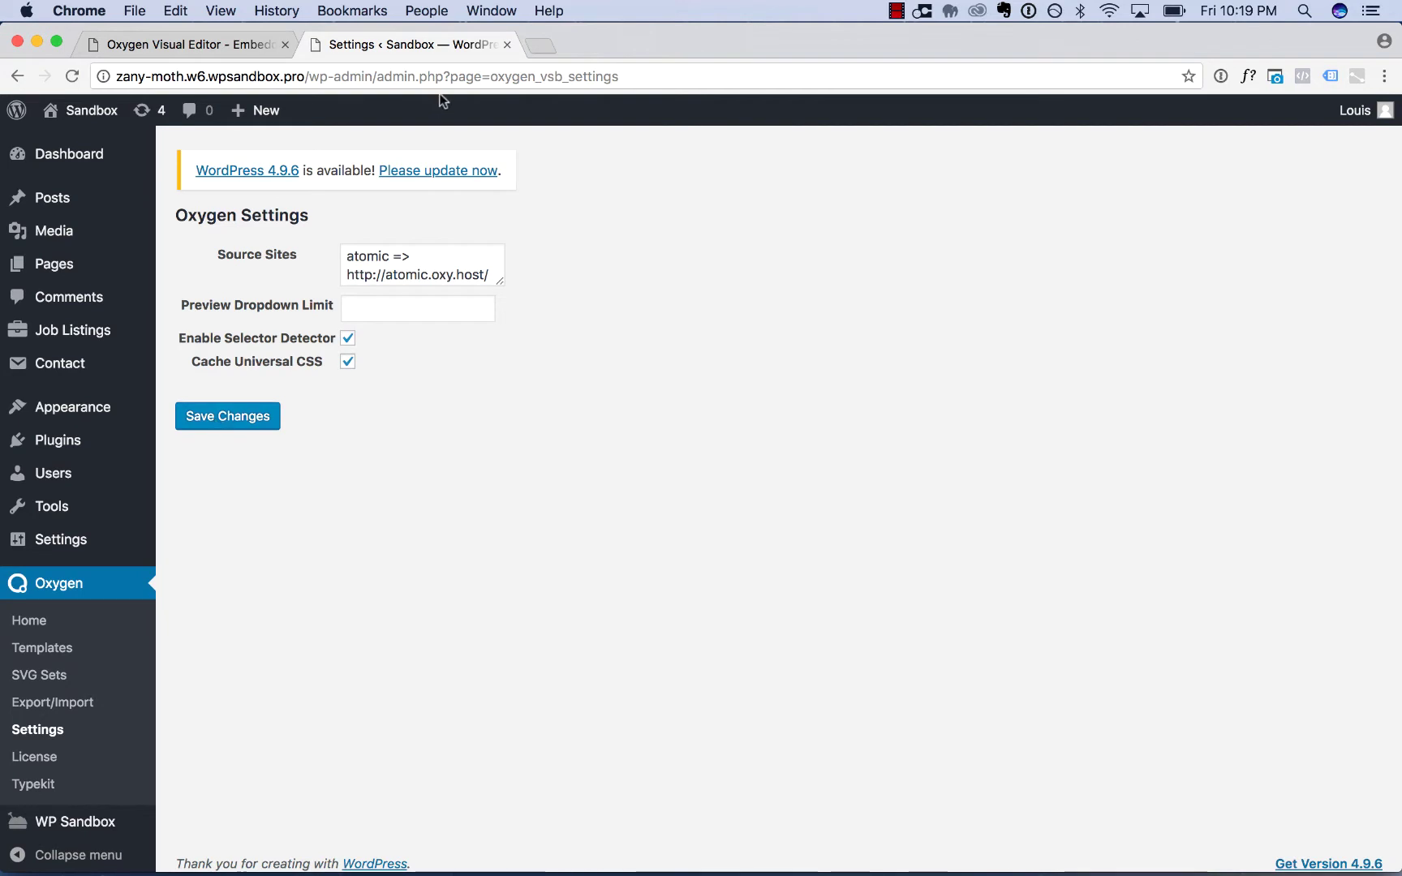
pyautogui.click(506, 45)
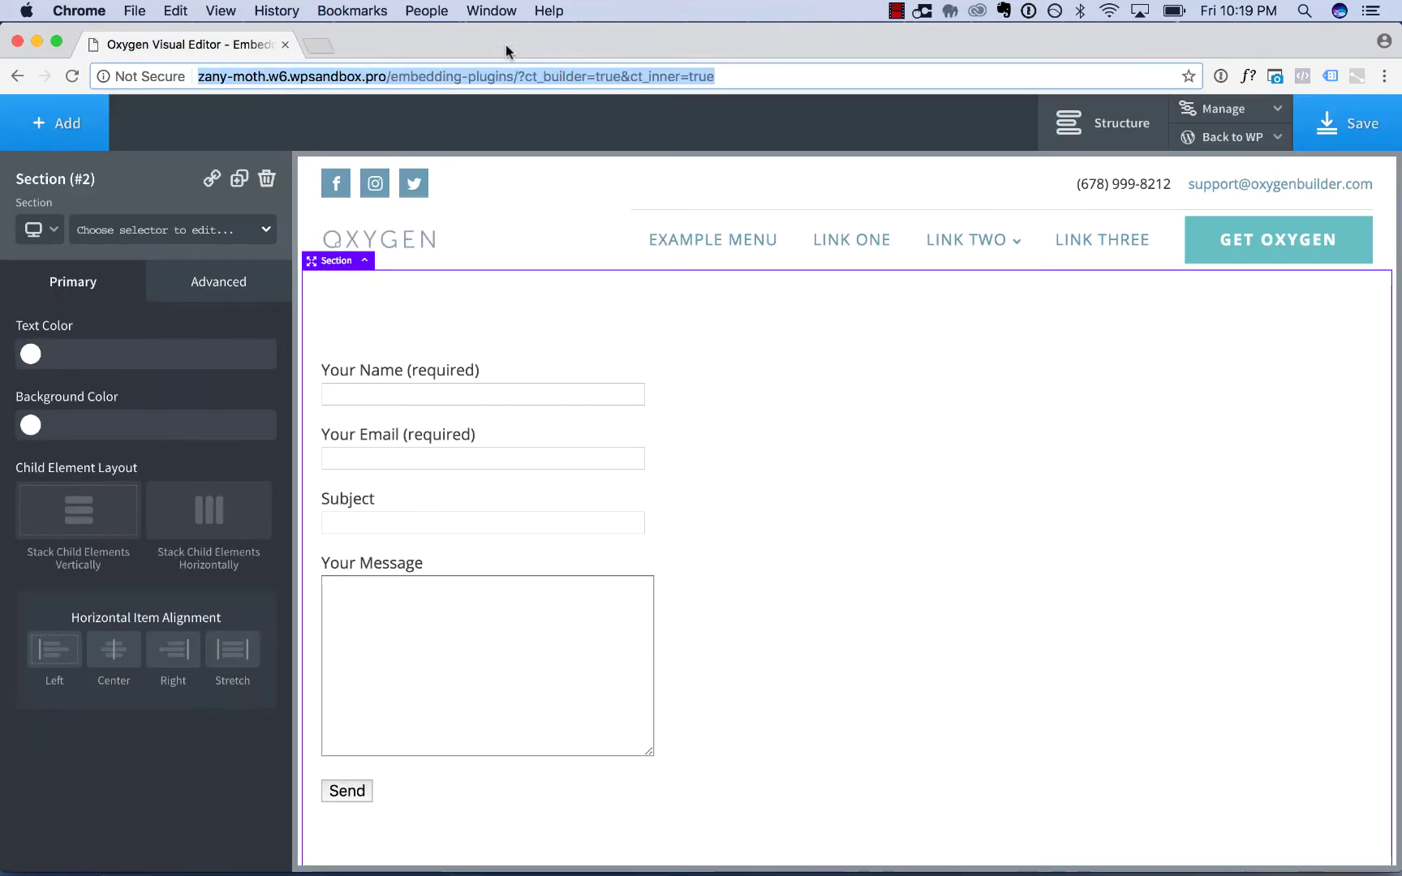
# Select the embedded contact form shortcode element and start styling its output
pyautogui.click(559, 423)
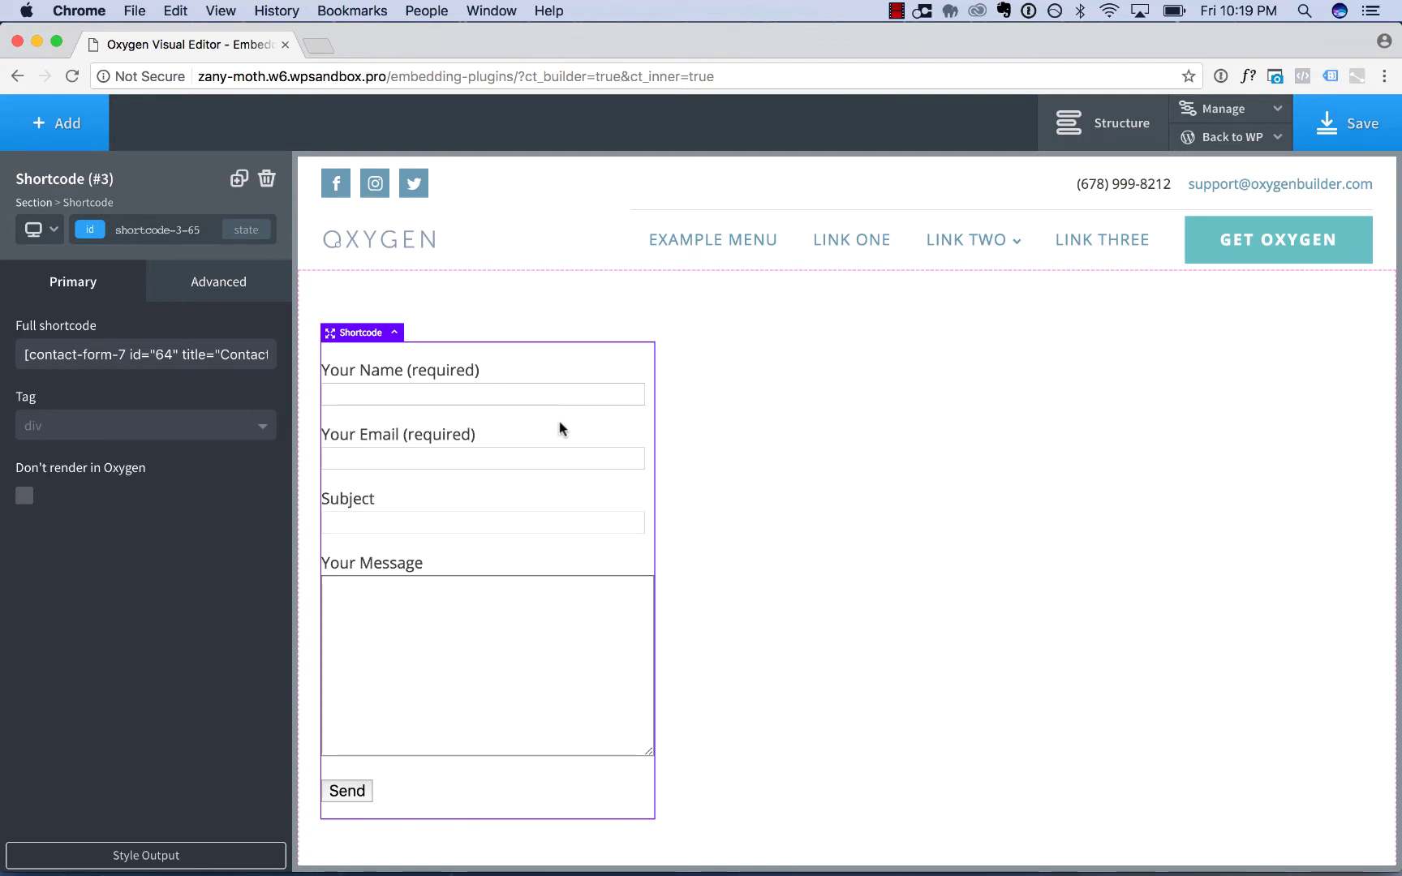
pyautogui.click(152, 856)
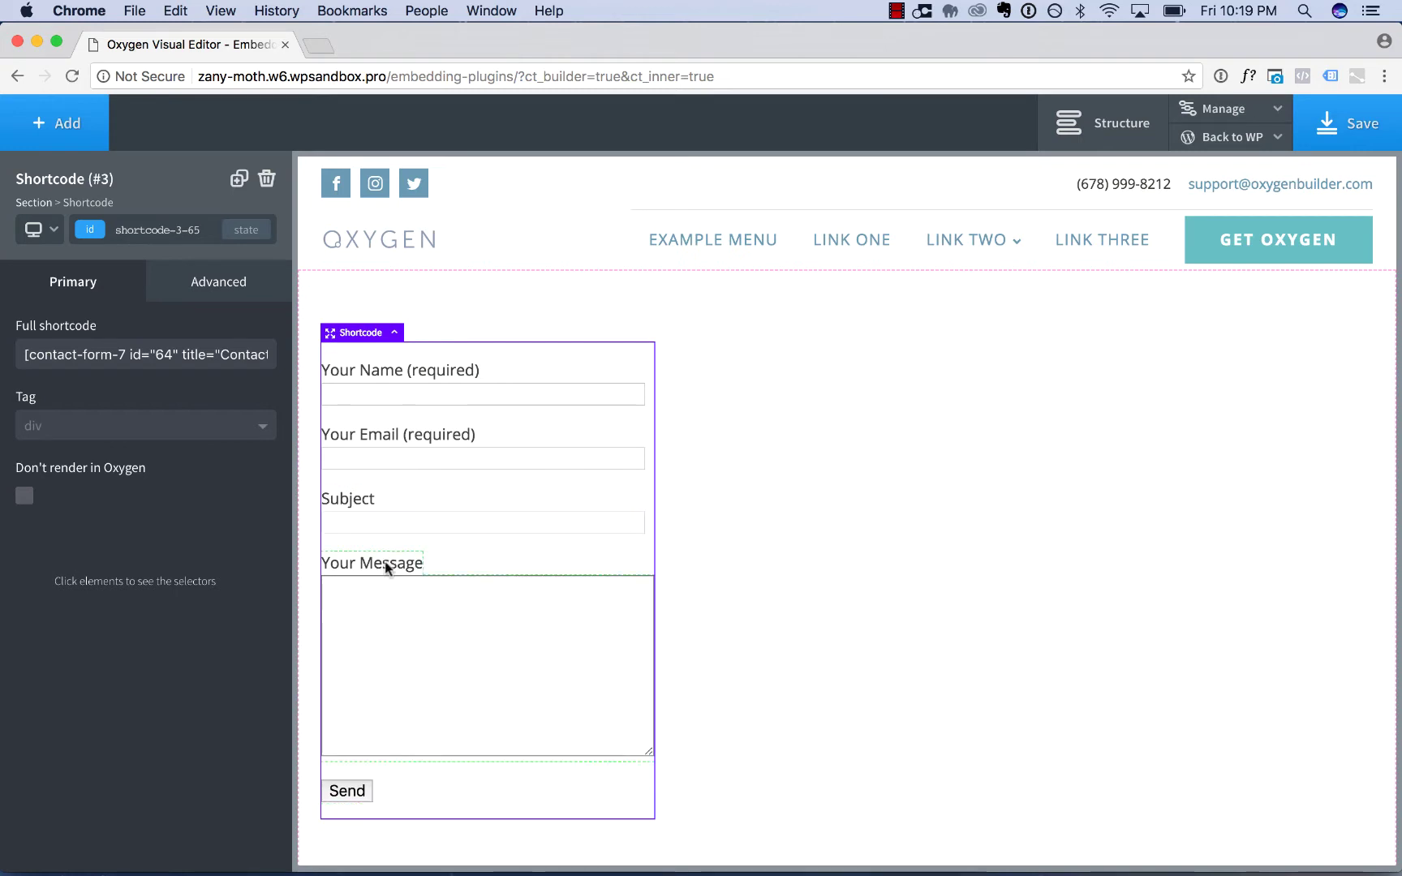
# Build the Send button selector #shortcode-3-65 input.wpcf7-submit
pyautogui.click(363, 797)
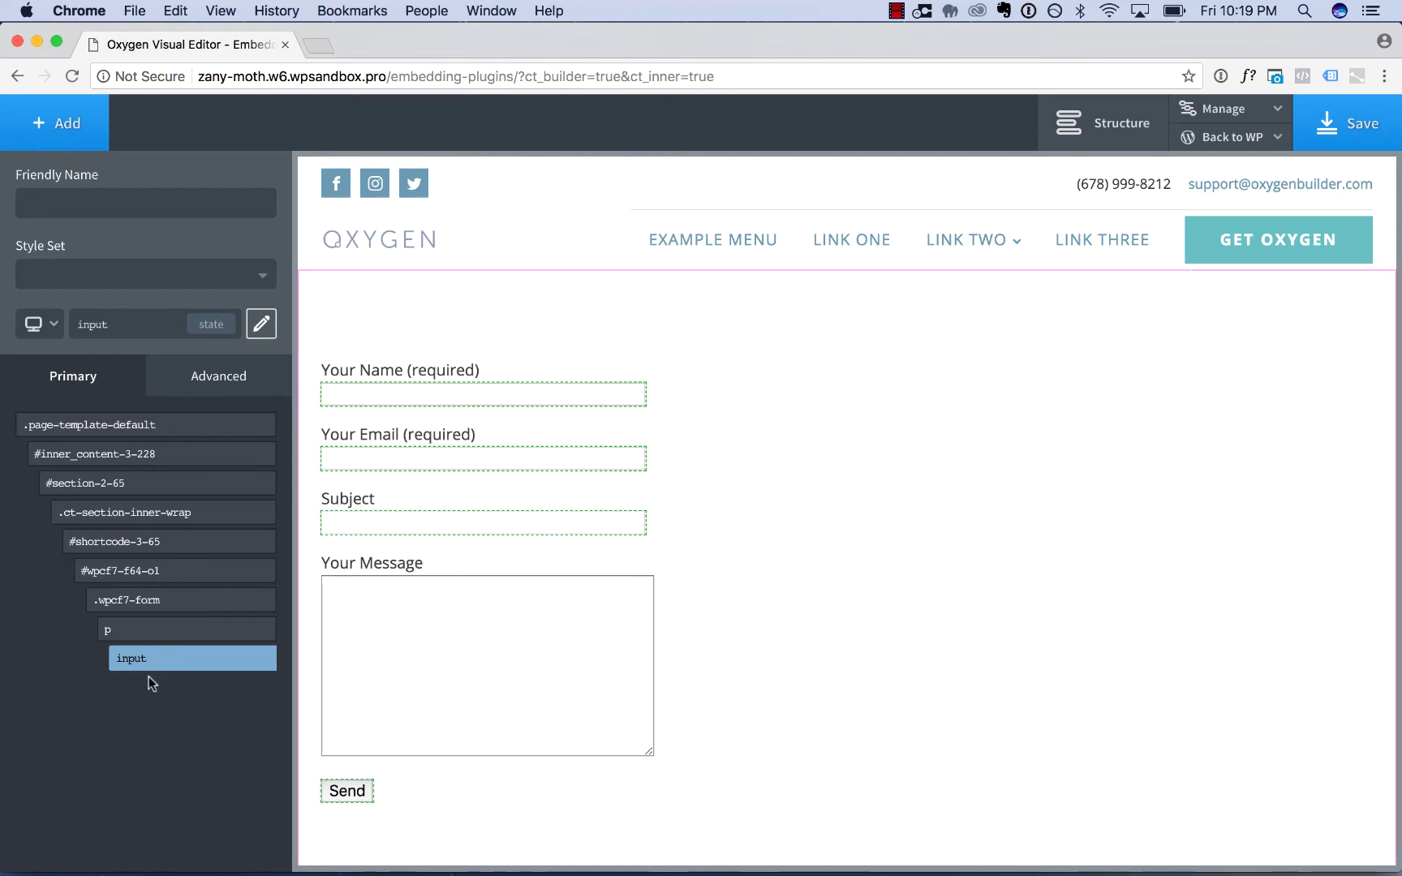
pyautogui.moveTo(143, 666)
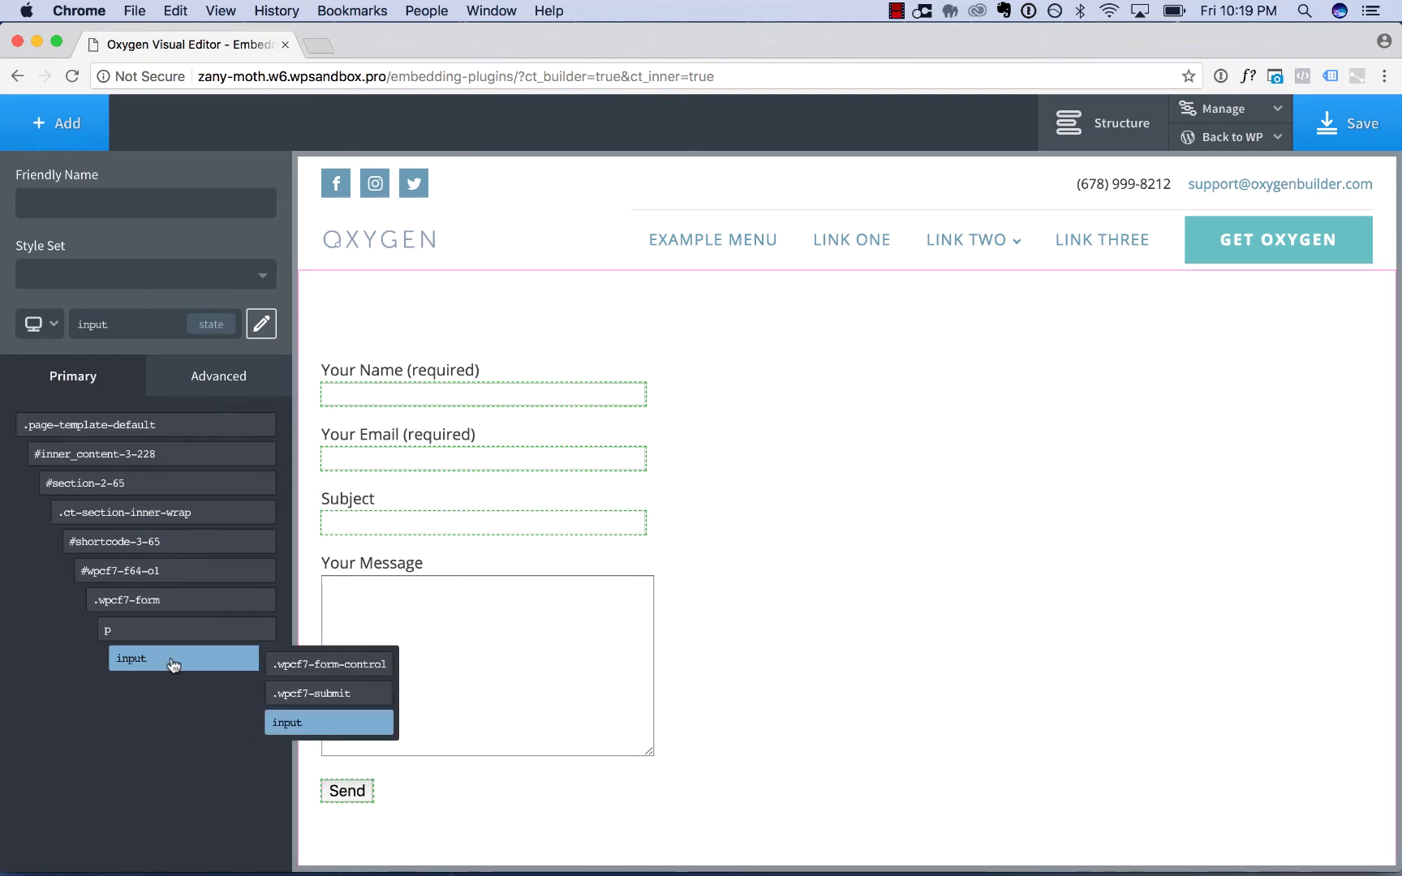
pyautogui.click(295, 723)
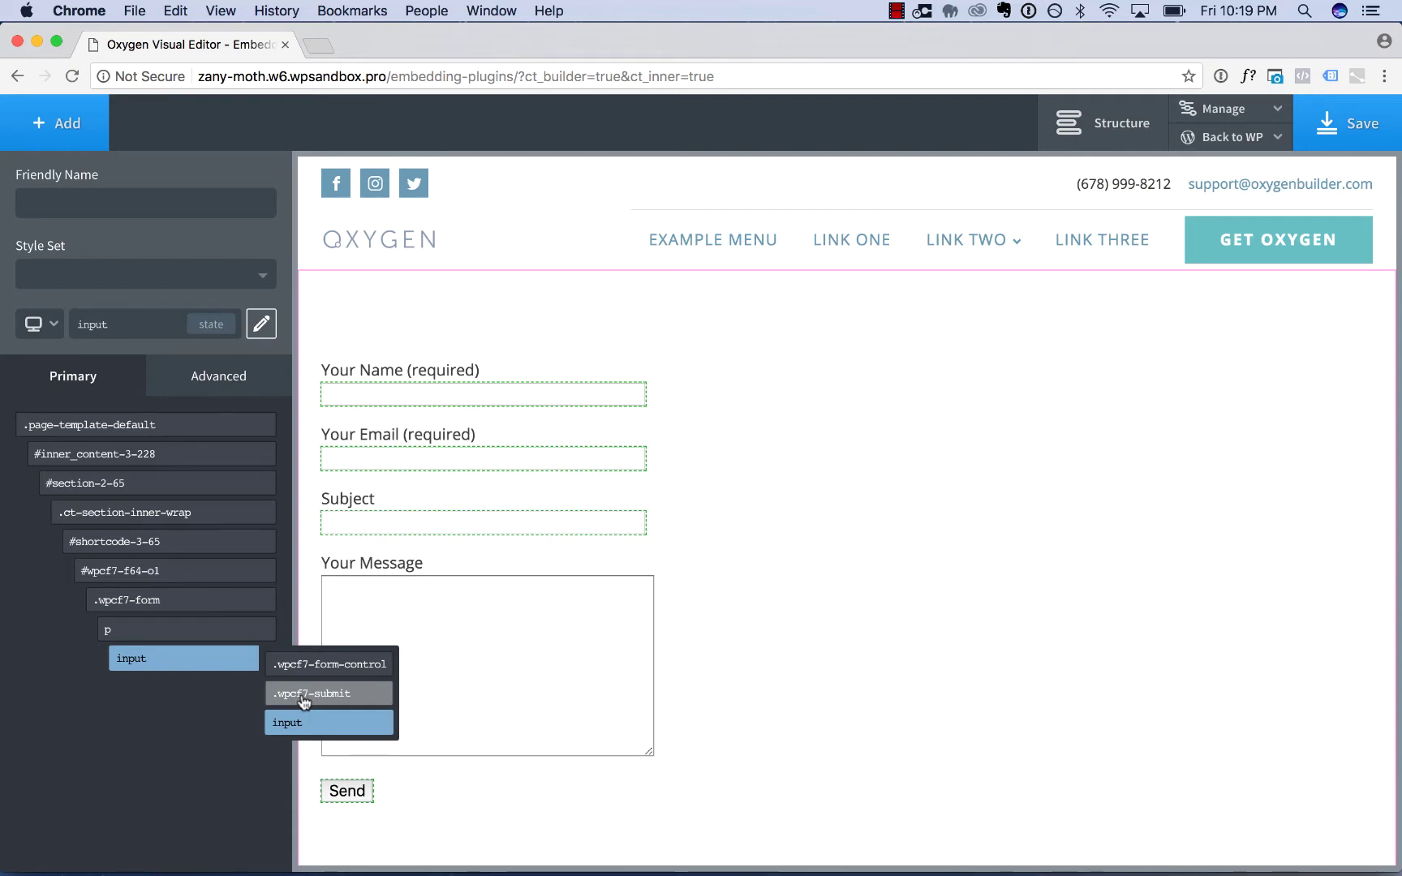
pyautogui.click(301, 694)
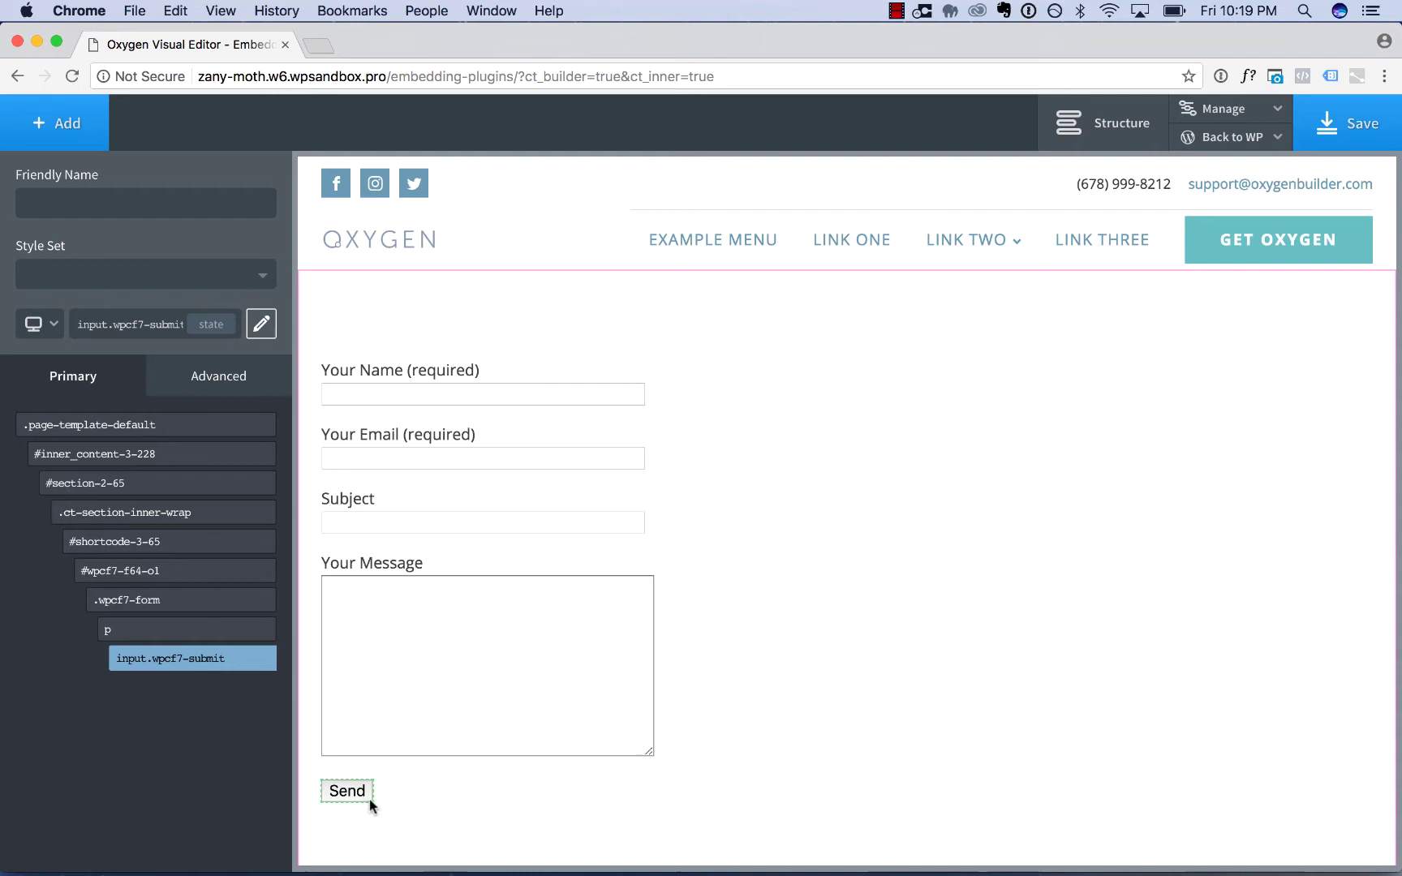
pyautogui.click(173, 660)
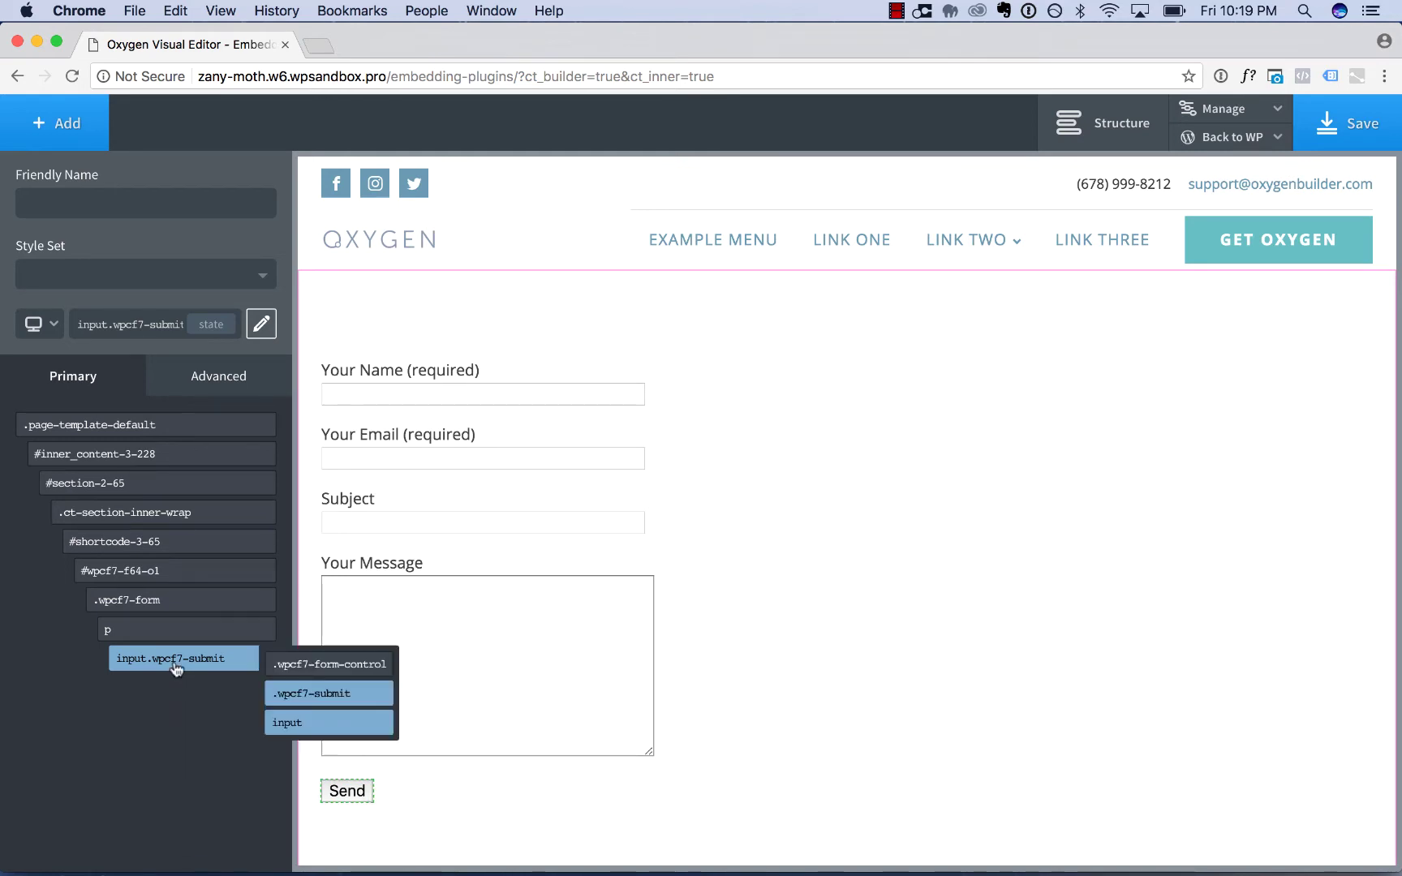
pyautogui.moveTo(114, 542)
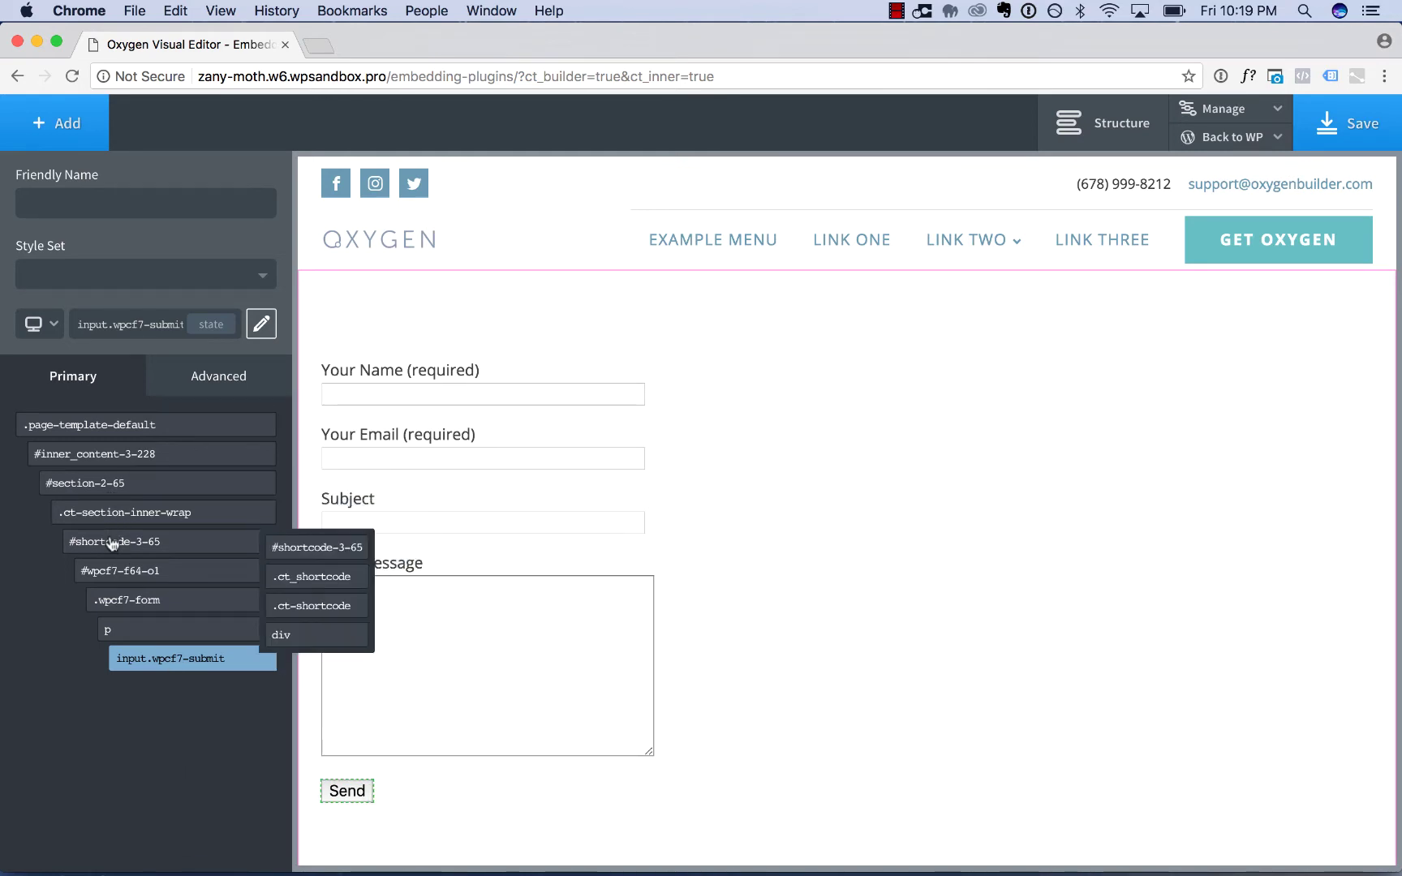
pyautogui.click(112, 542)
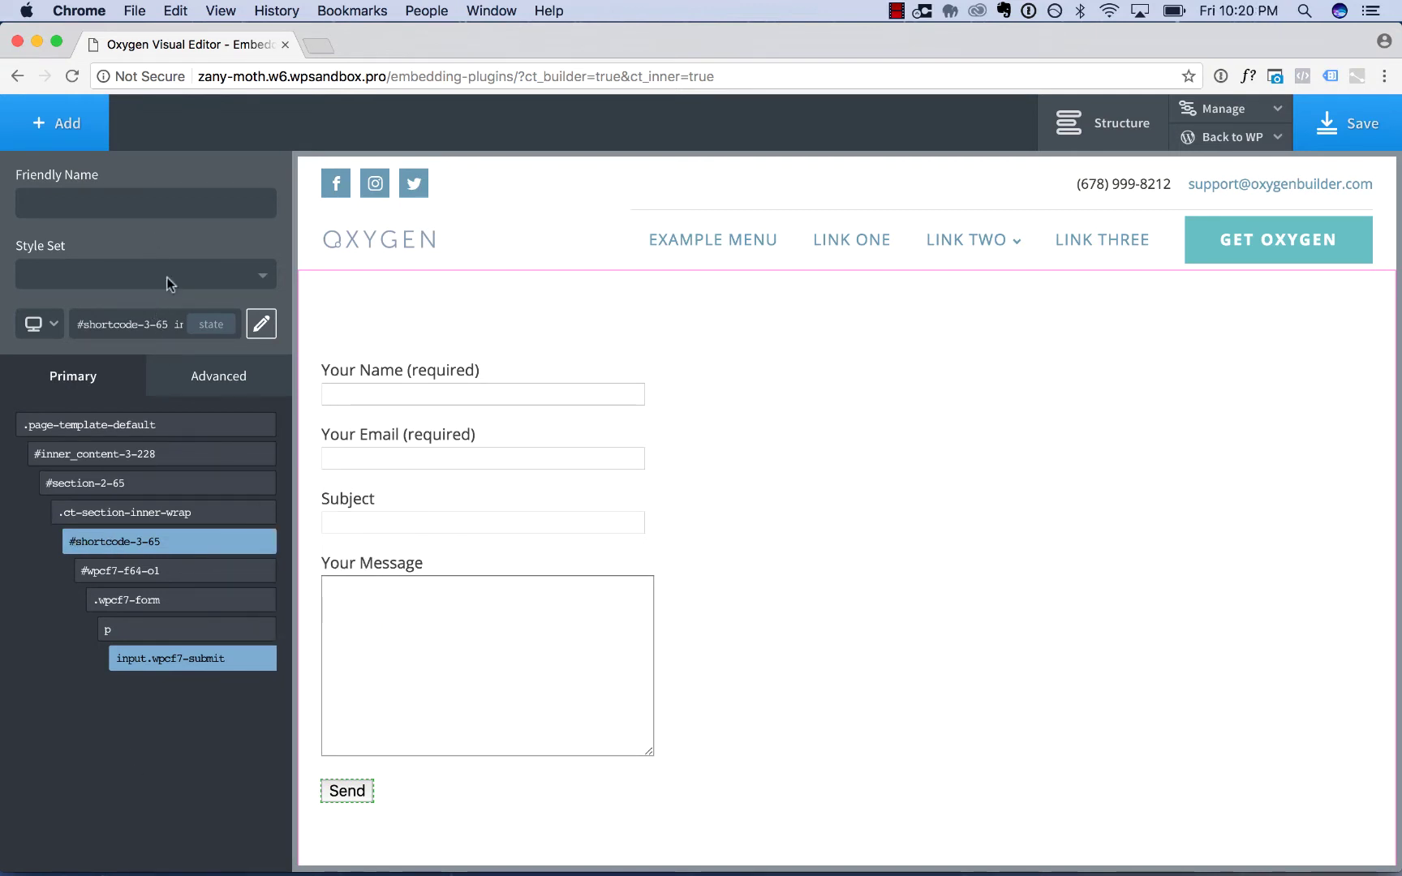
# Give the Send button a blue #1fa2c6 background
pyautogui.click(197, 375)
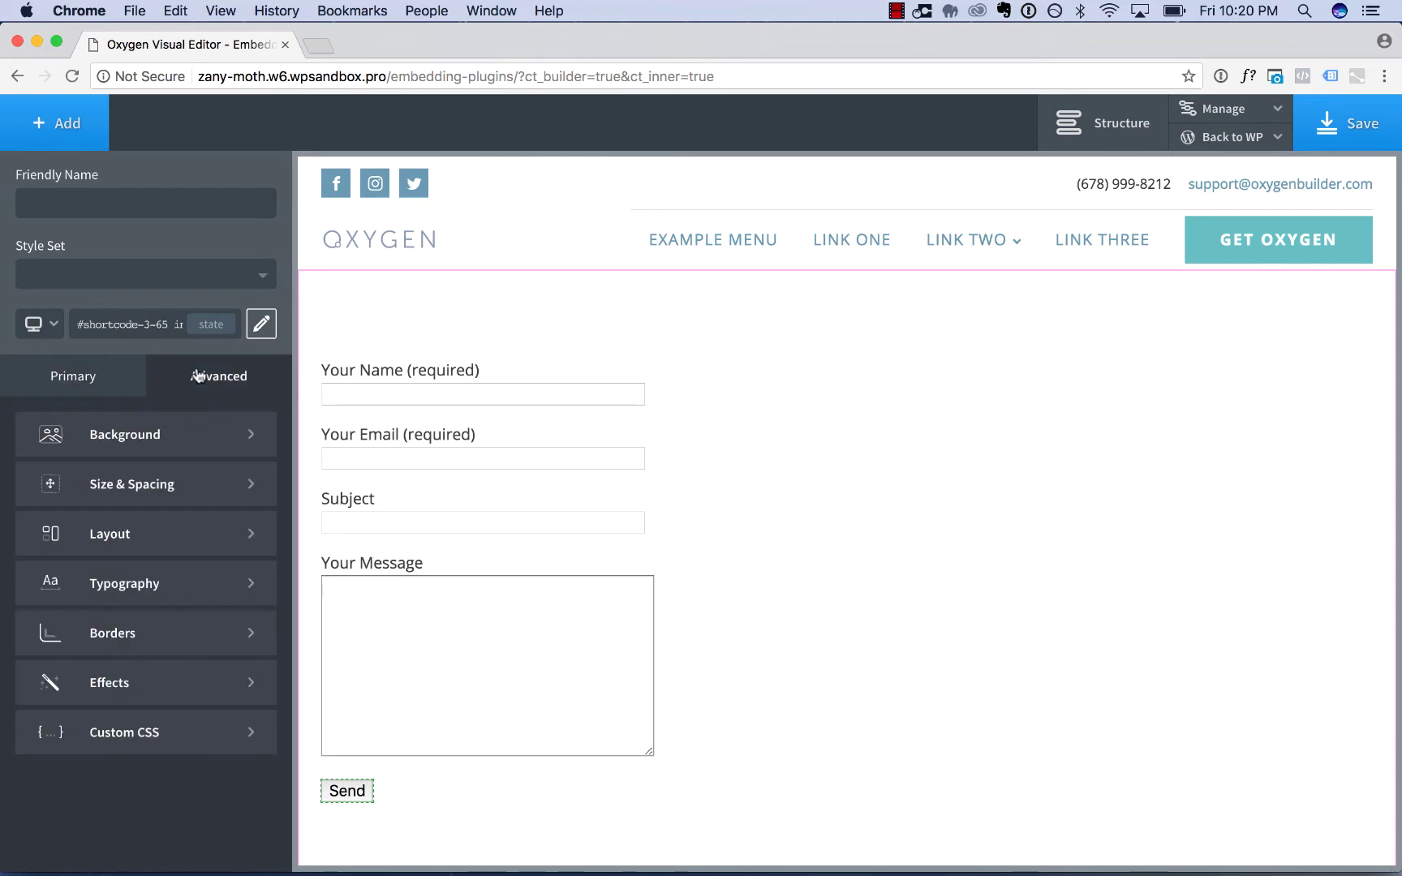
pyautogui.click(173, 434)
pyautogui.click(31, 491)
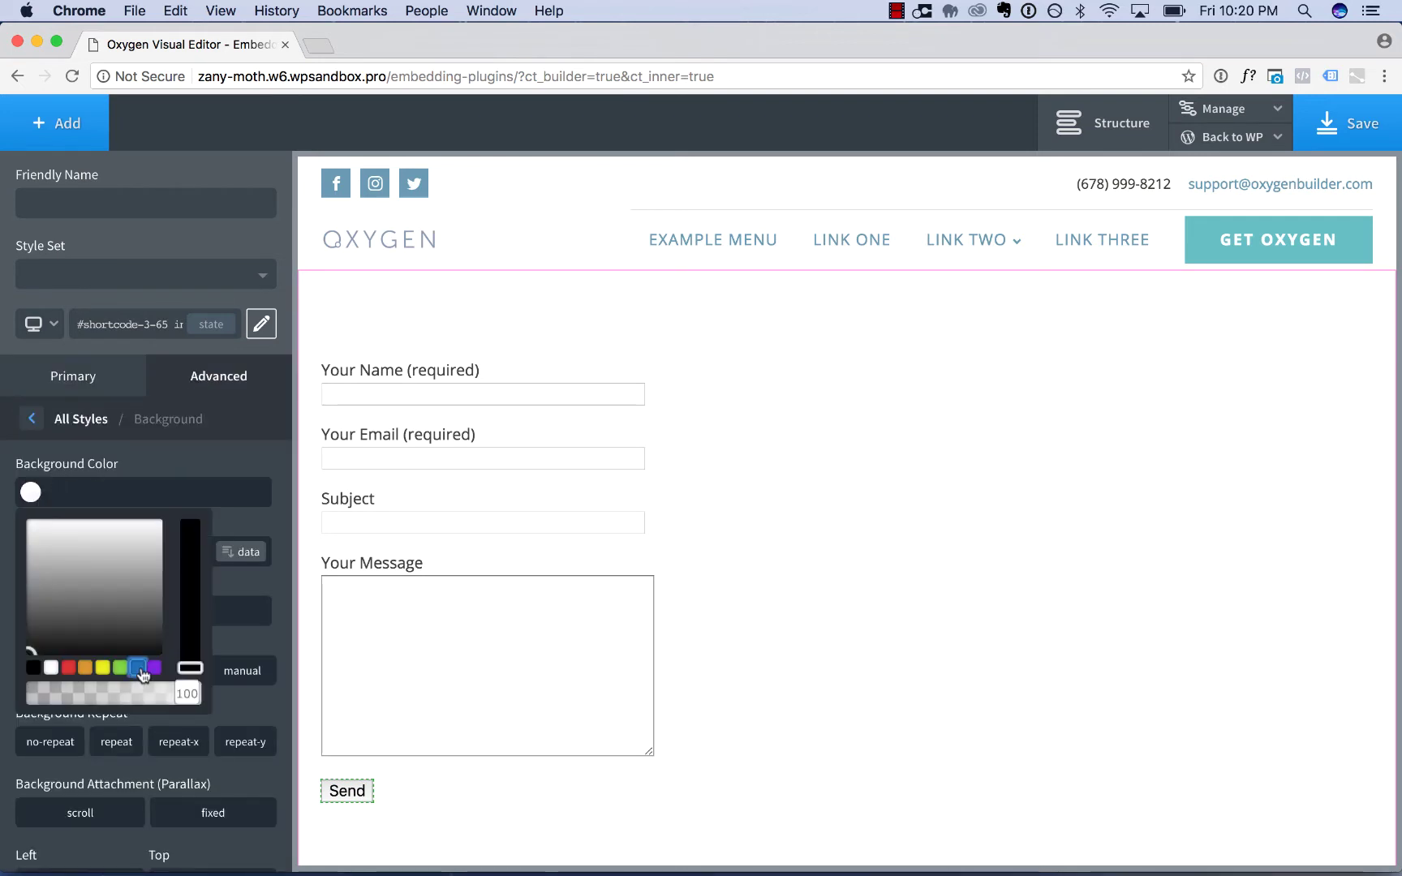
pyautogui.click(138, 667)
pyautogui.moveTo(103, 548); pyautogui.dragTo(100, 550)
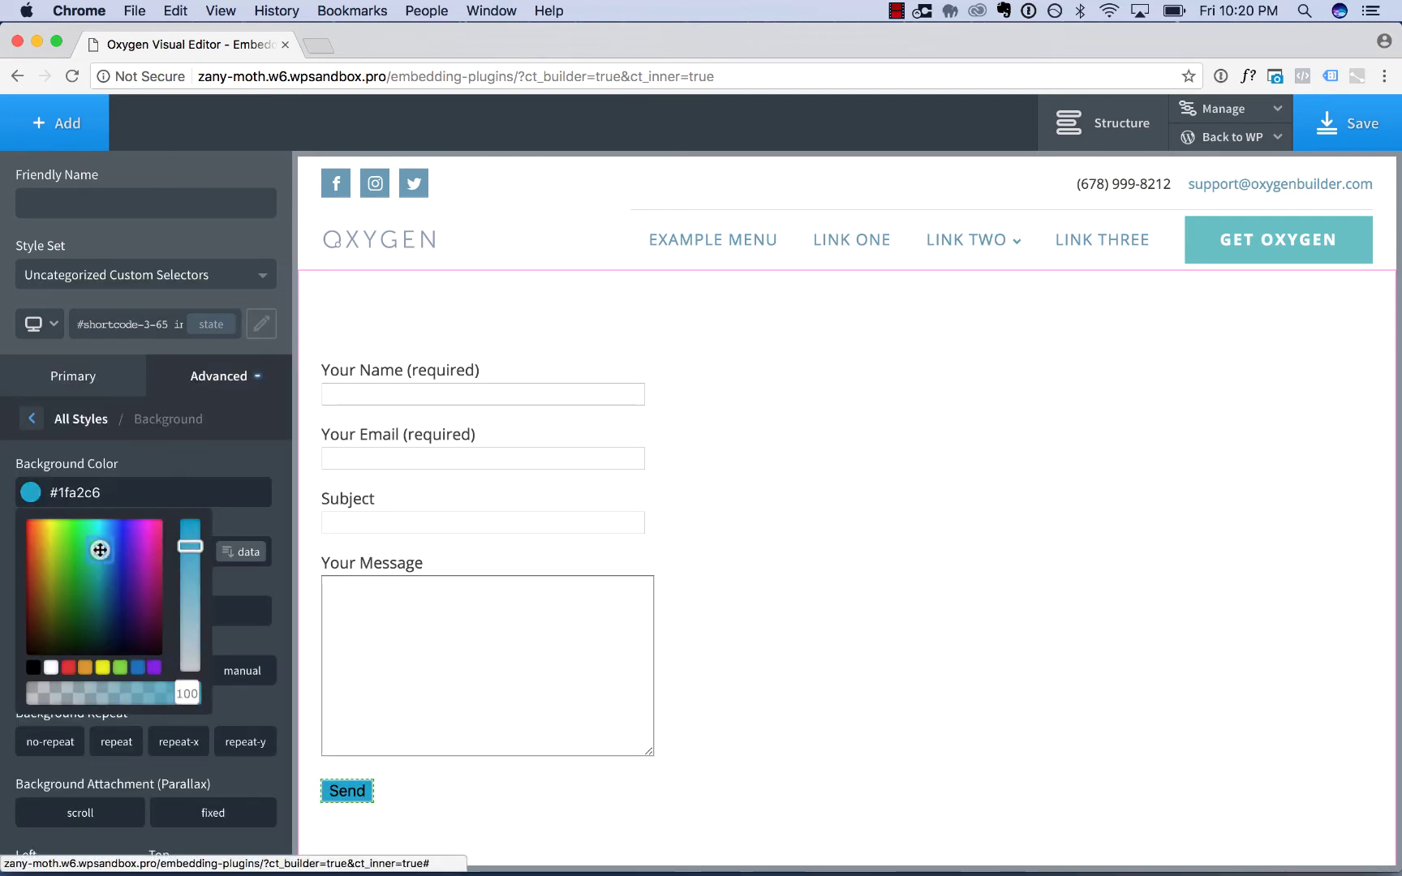
# Set the button width to 100% and padding to 20px on all sides
pyautogui.click(81, 421)
pyautogui.click(144, 486)
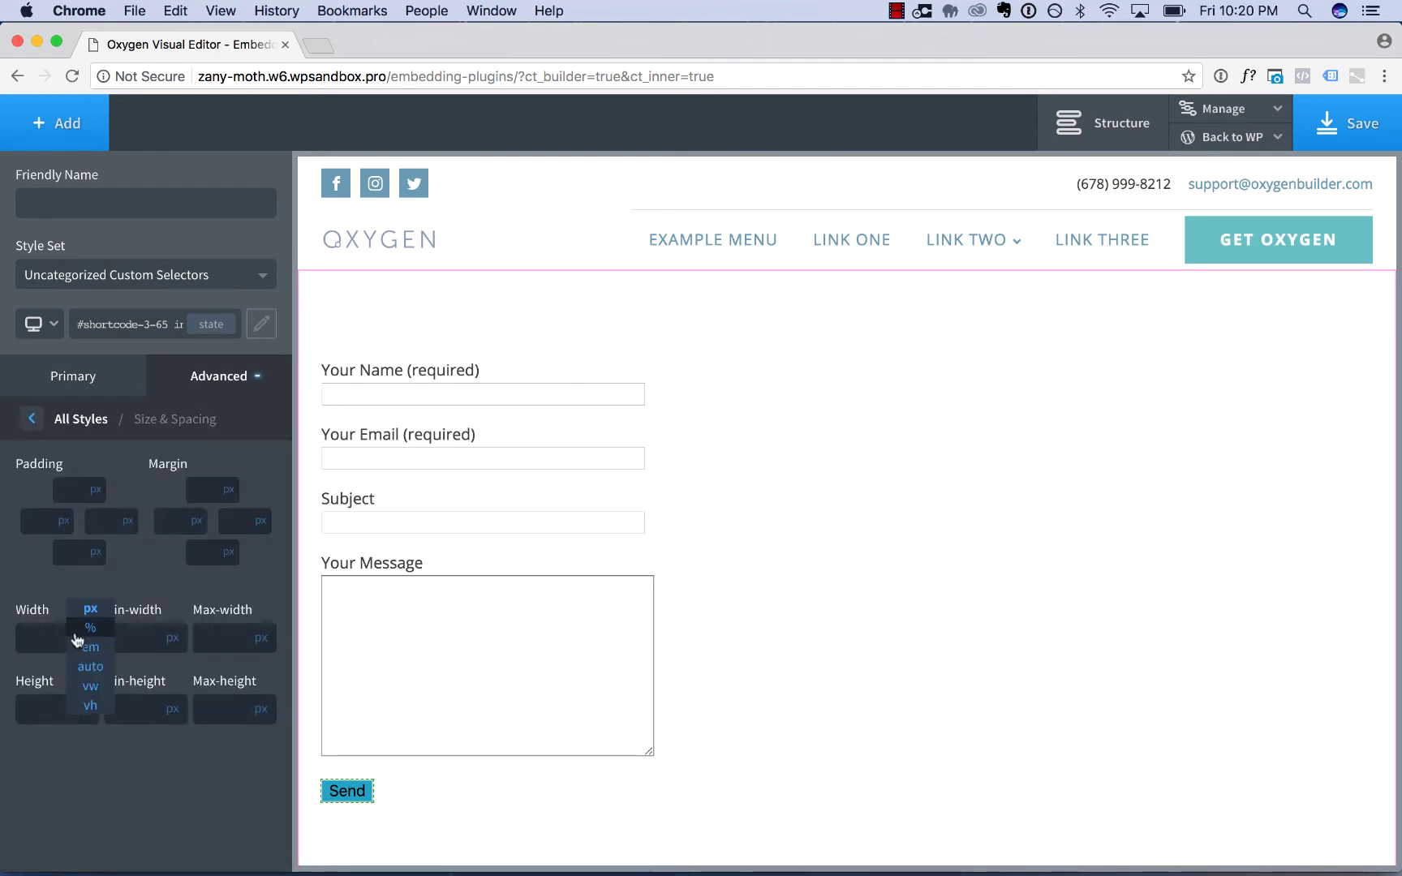
pyautogui.click(77, 636)
pyautogui.write('100')
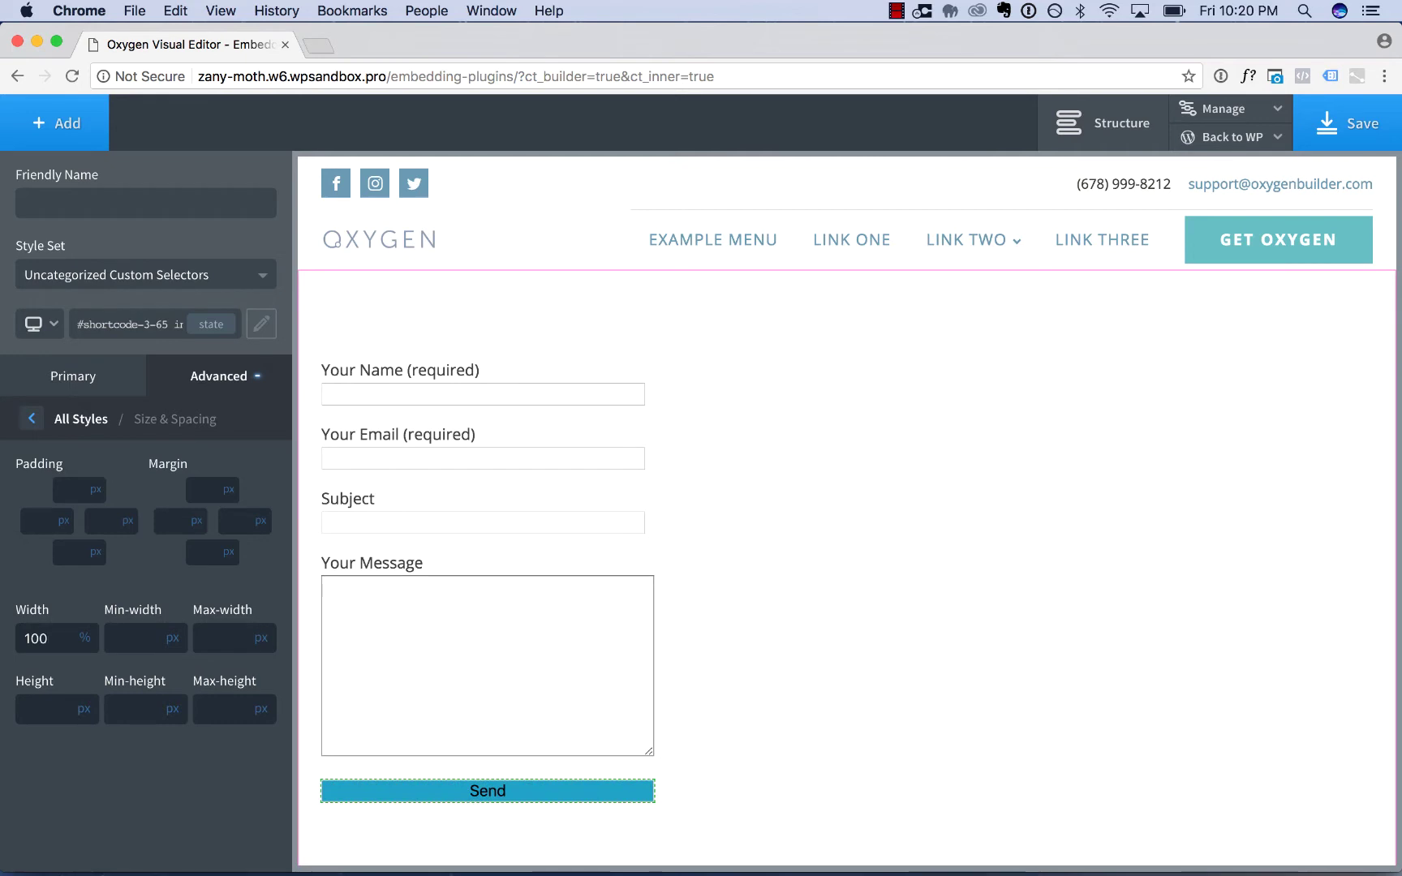
pyautogui.click(77, 490)
pyautogui.write('20')
pyautogui.click(87, 581)
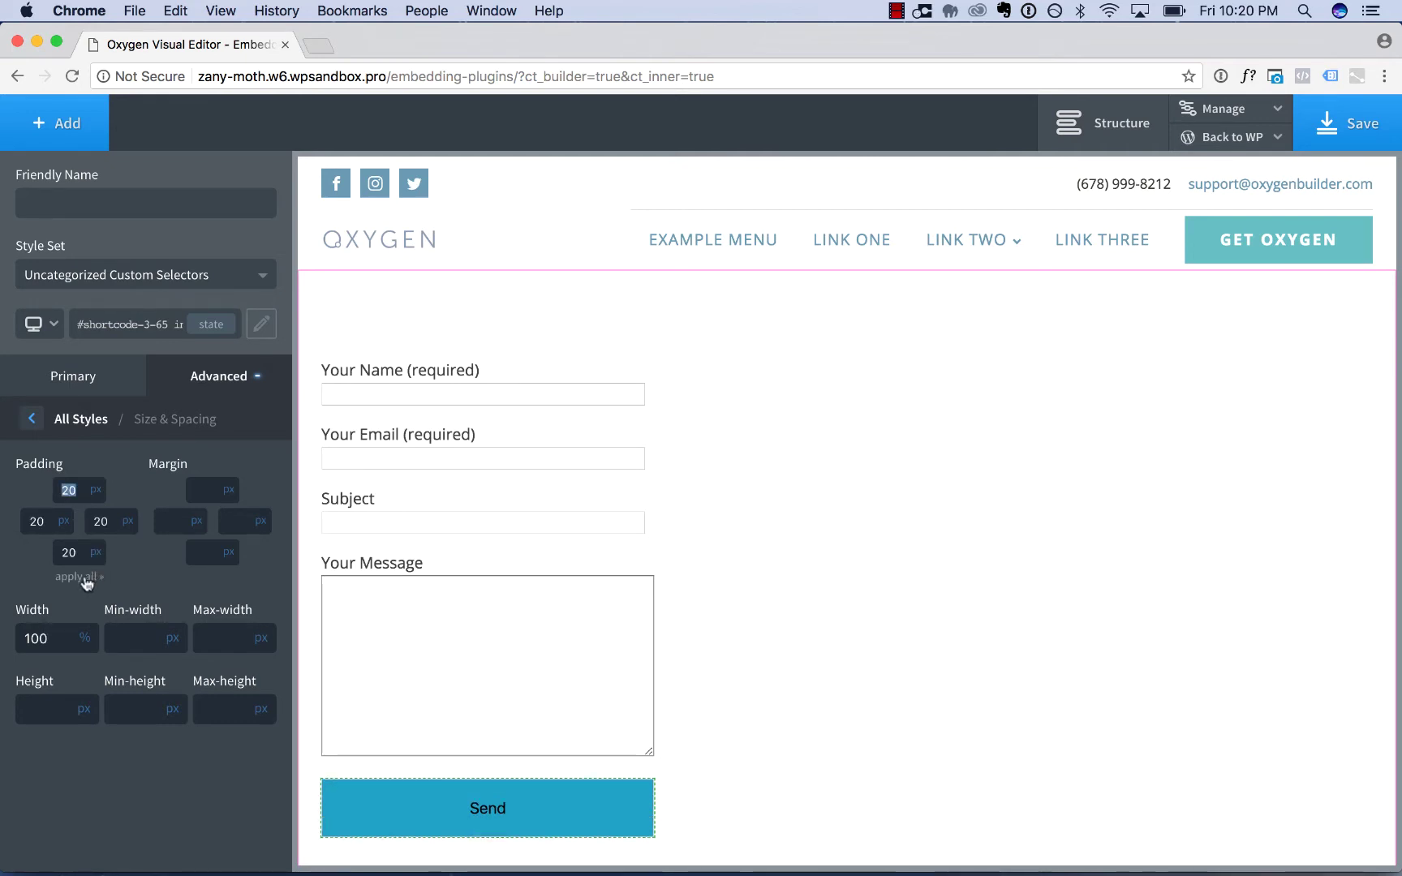
# Remove the Send button's border
pyautogui.click(94, 419)
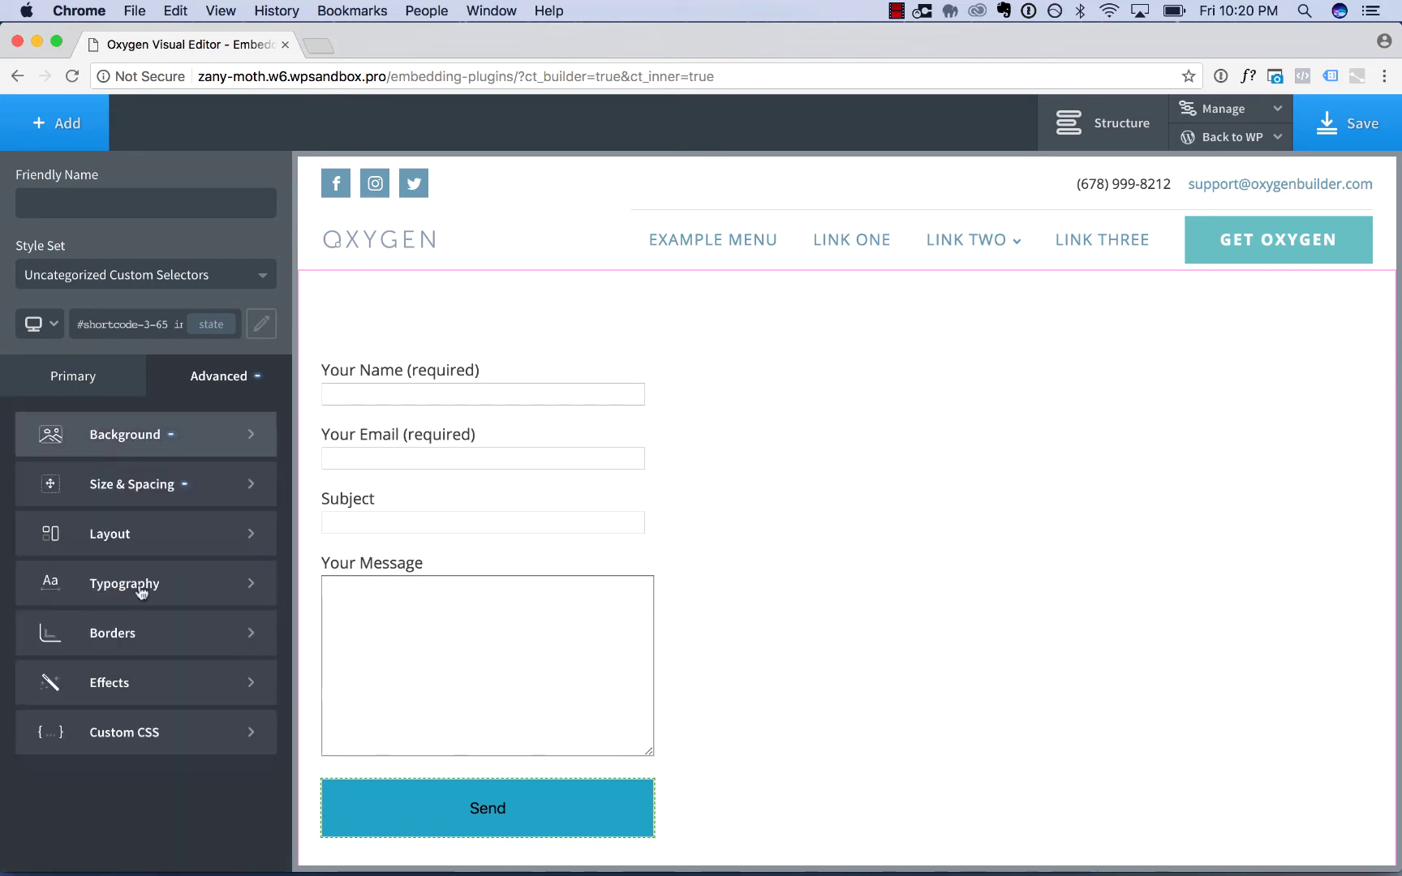
pyautogui.click(157, 646)
pyautogui.click(45, 635)
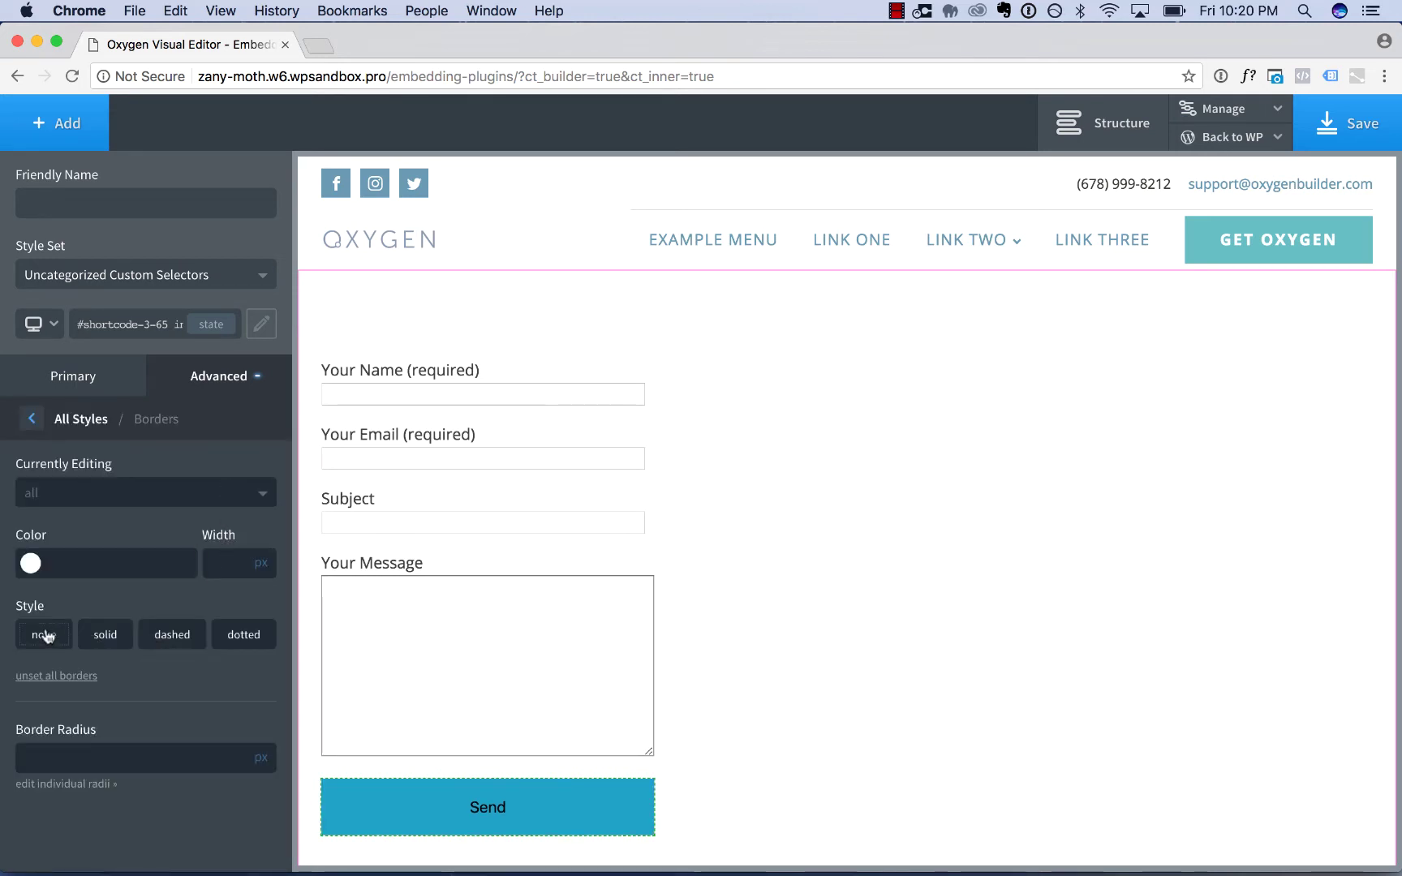
# Set the button label to Display (Open Sans), white, 21px
pyautogui.click(87, 428)
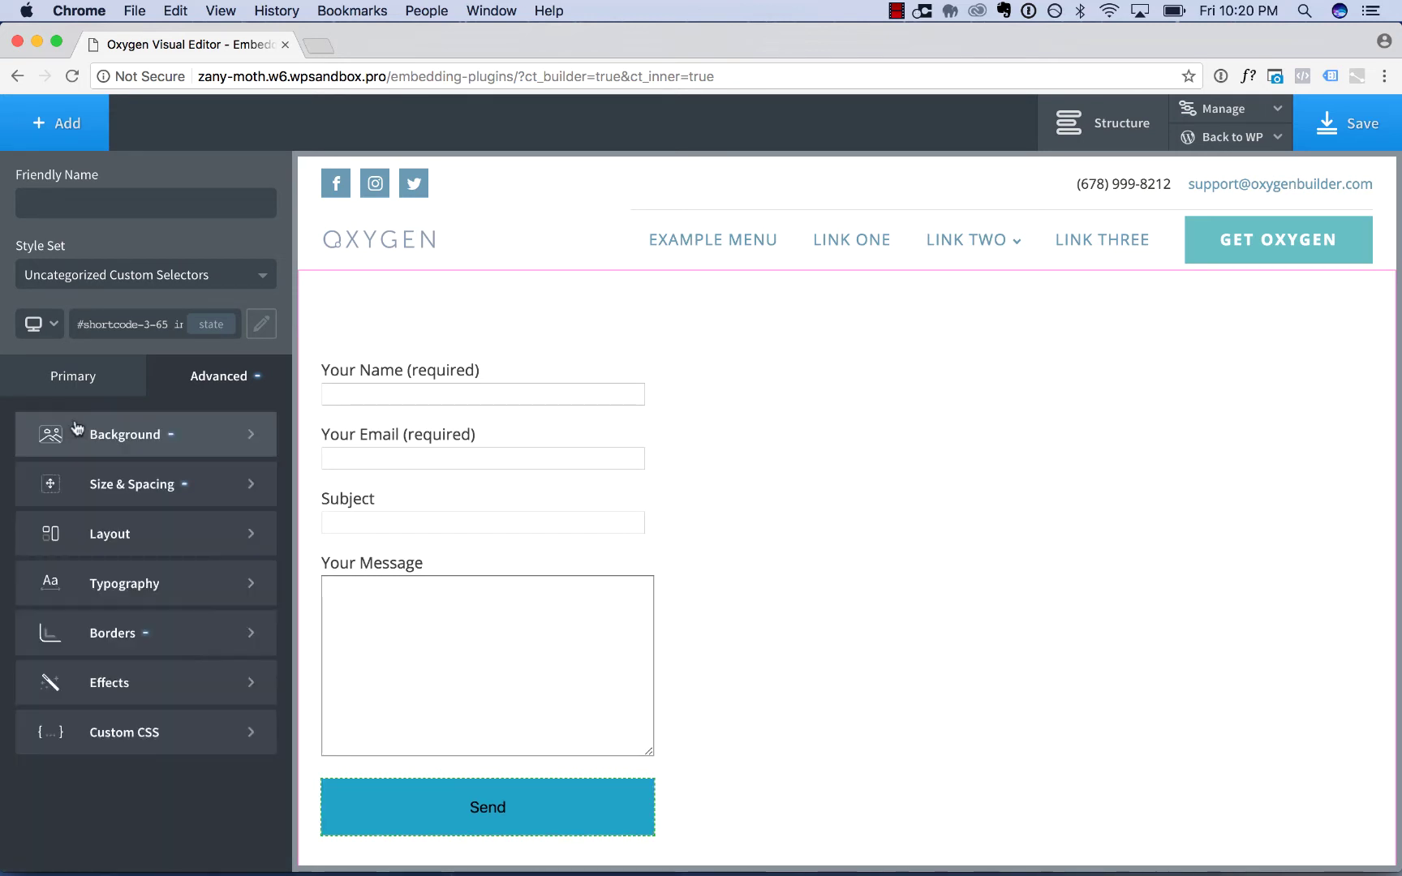
pyautogui.click(129, 581)
pyautogui.click(130, 492)
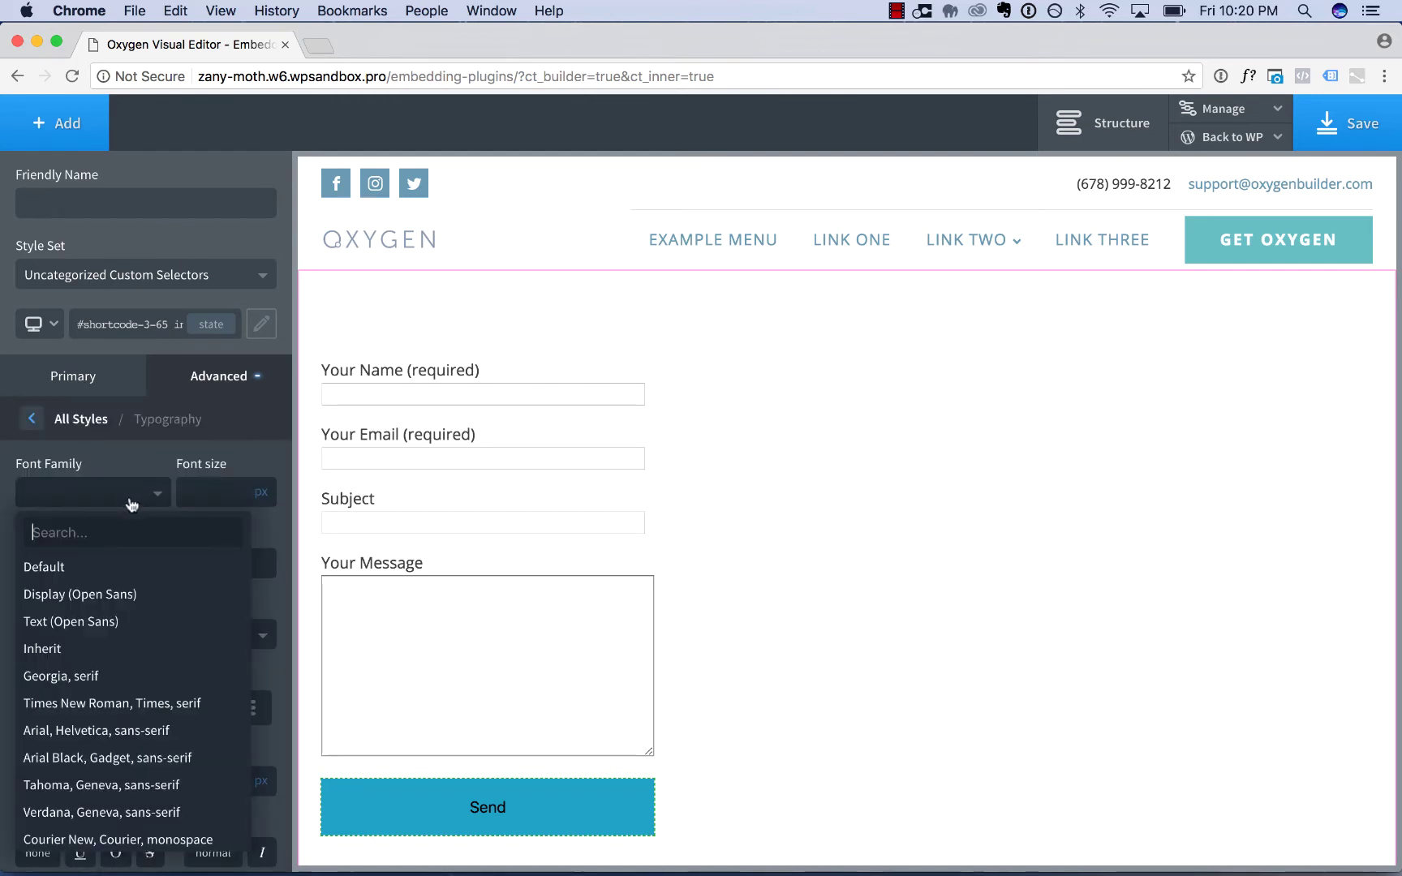
pyautogui.click(119, 595)
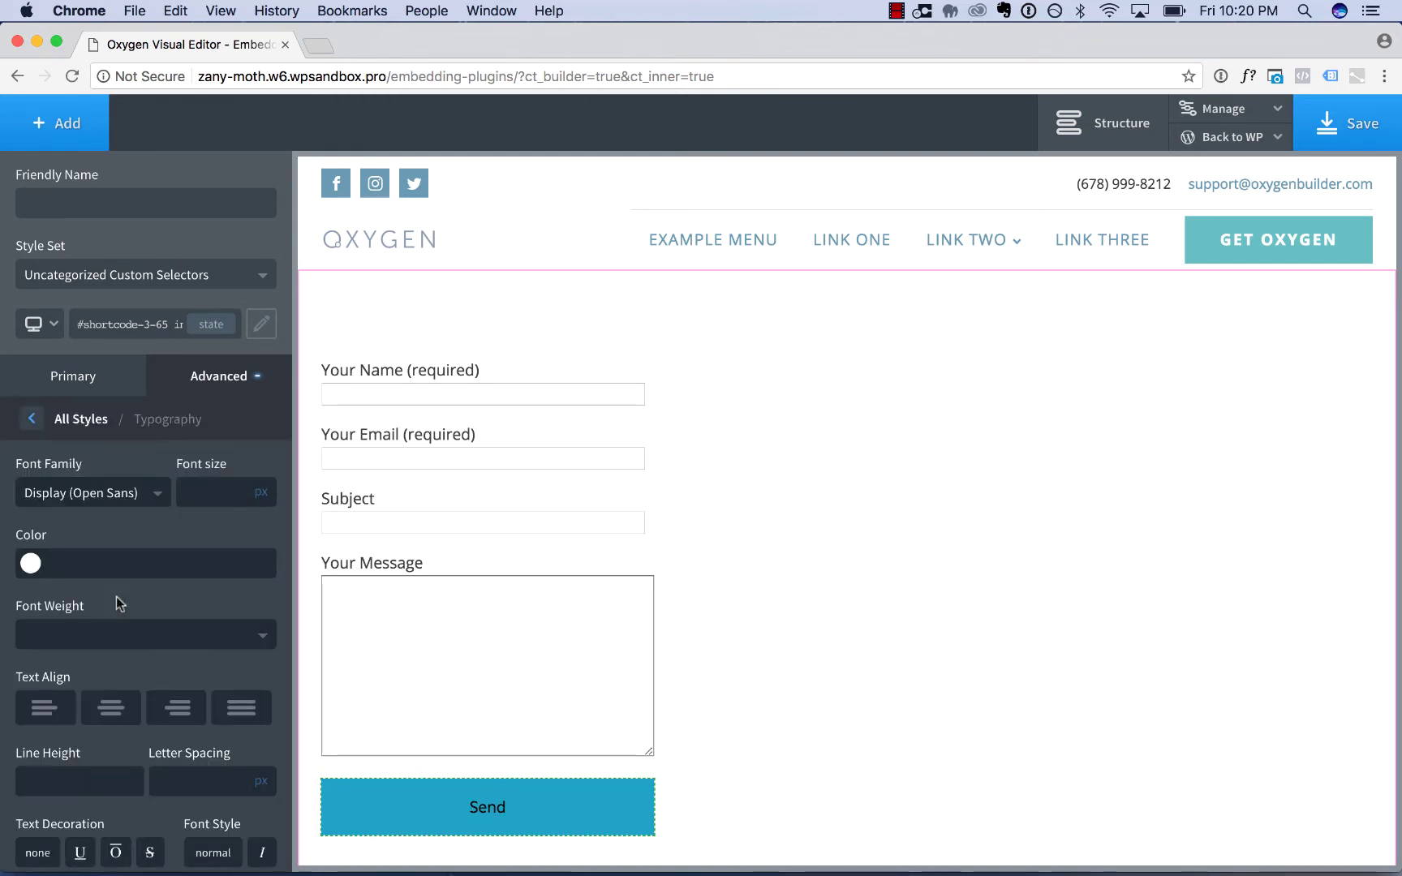
pyautogui.click(30, 566)
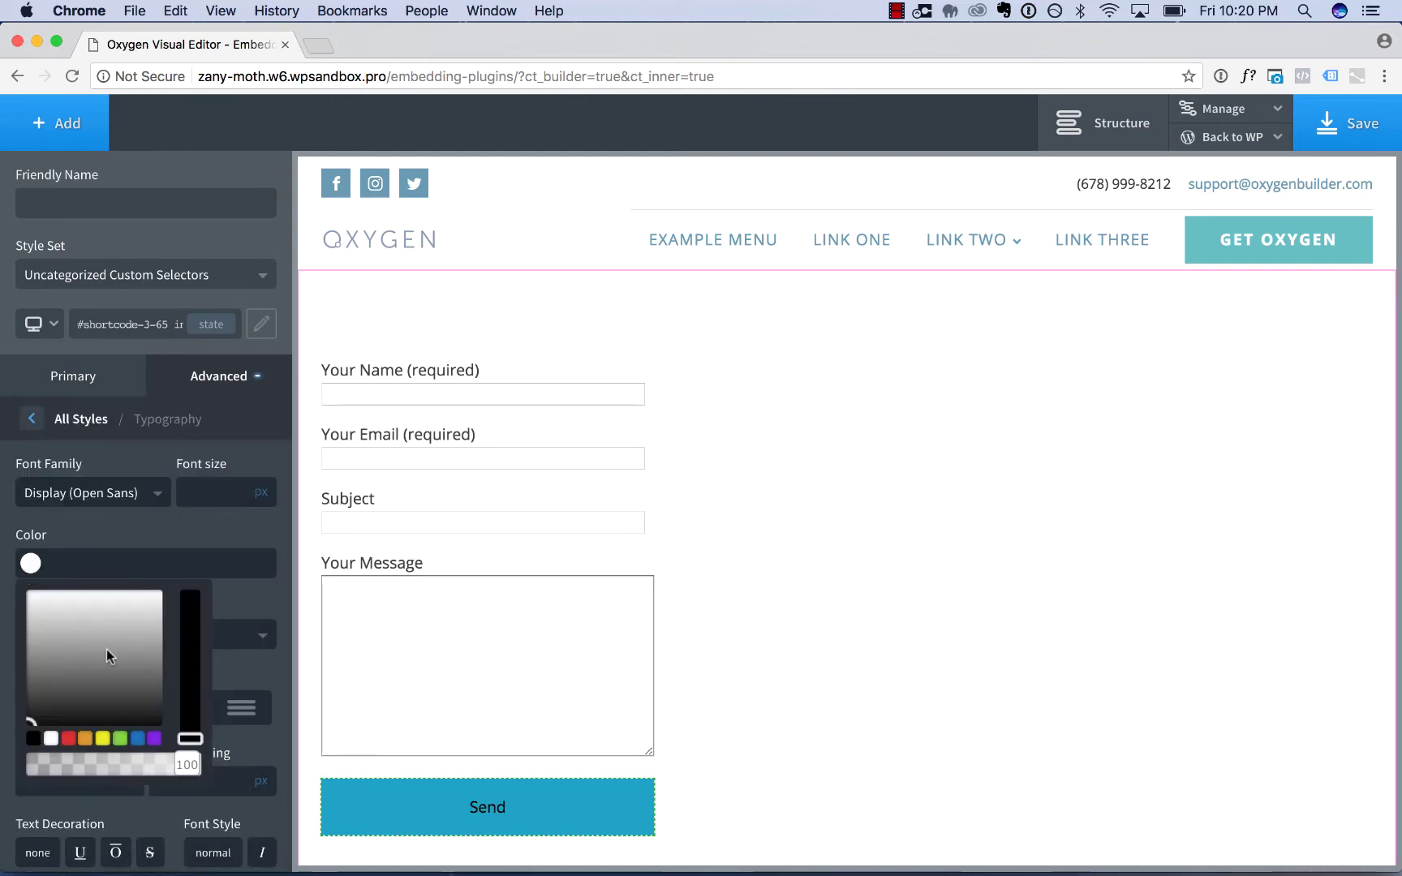
pyautogui.click(215, 503)
pyautogui.write('21')
# Make the button label weight 600 with antialiased font smoothing
pyautogui.scroll(-4, 224, 611)
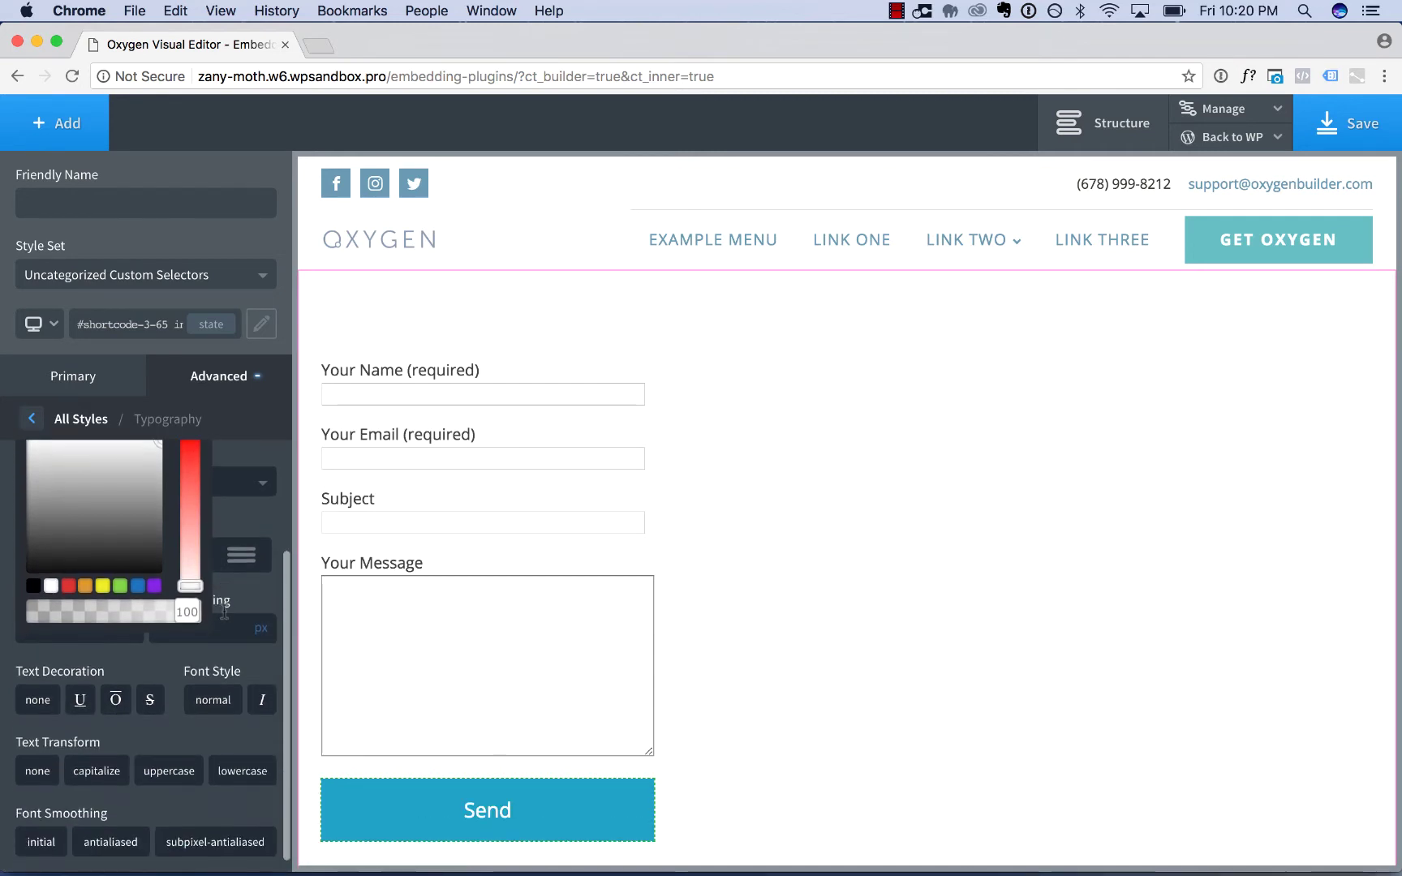
pyautogui.click(237, 601)
pyautogui.scroll(2, 154, 658)
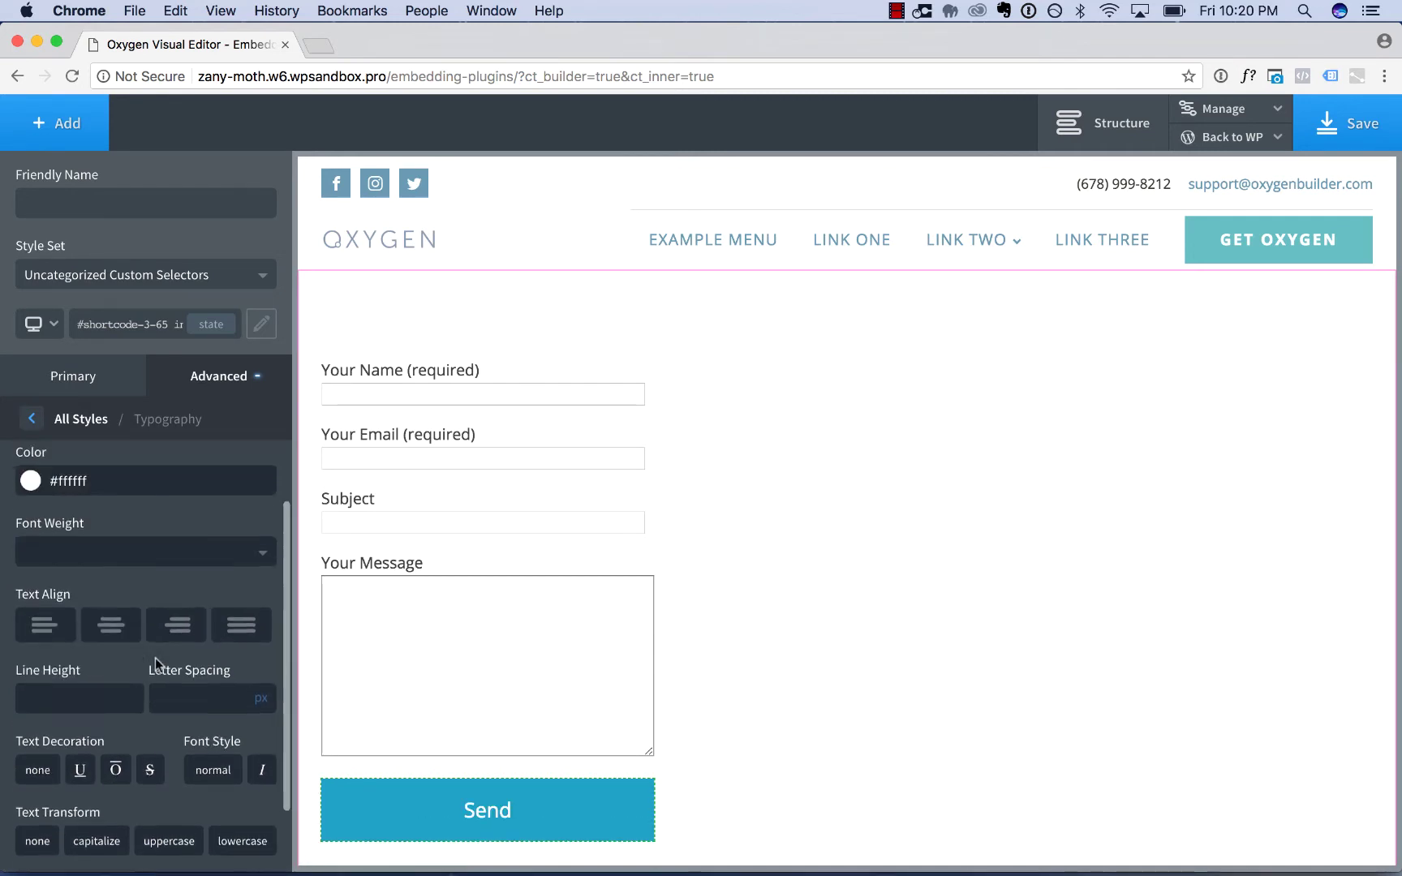
pyautogui.click(102, 564)
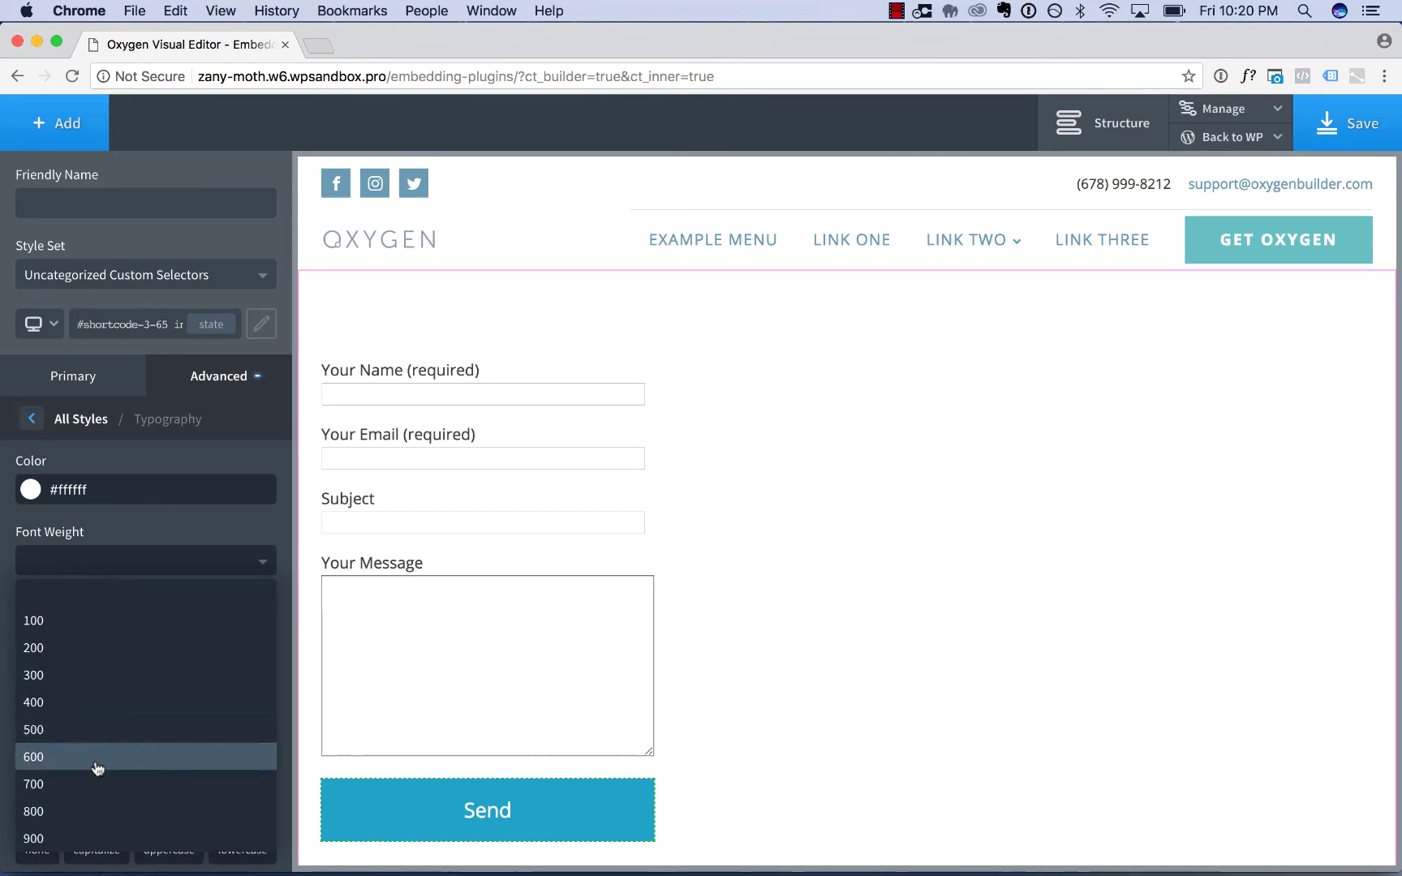
pyautogui.click(97, 765)
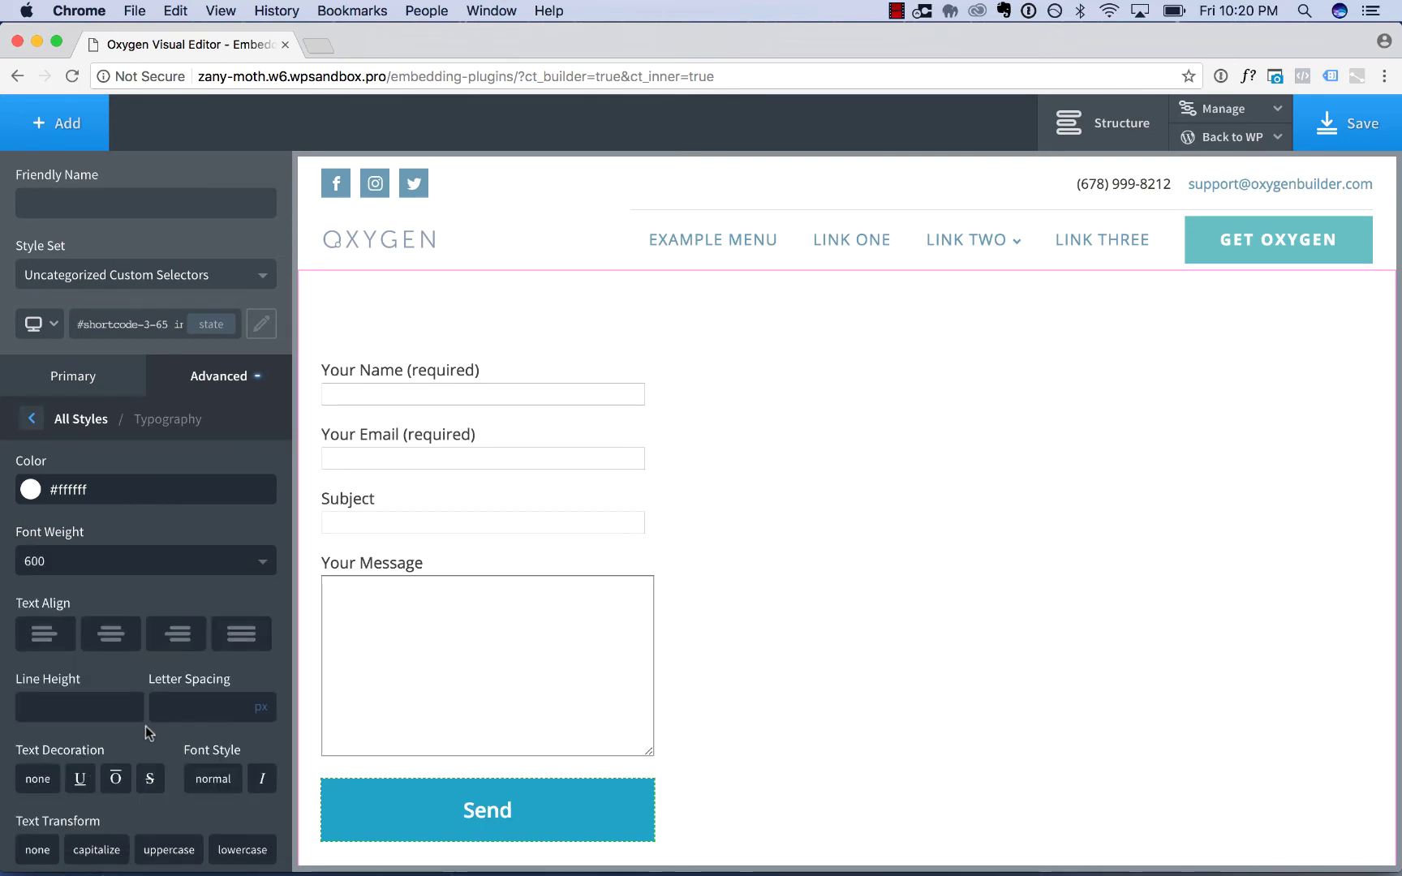
pyautogui.scroll(-2, 146, 733)
pyautogui.click(130, 830)
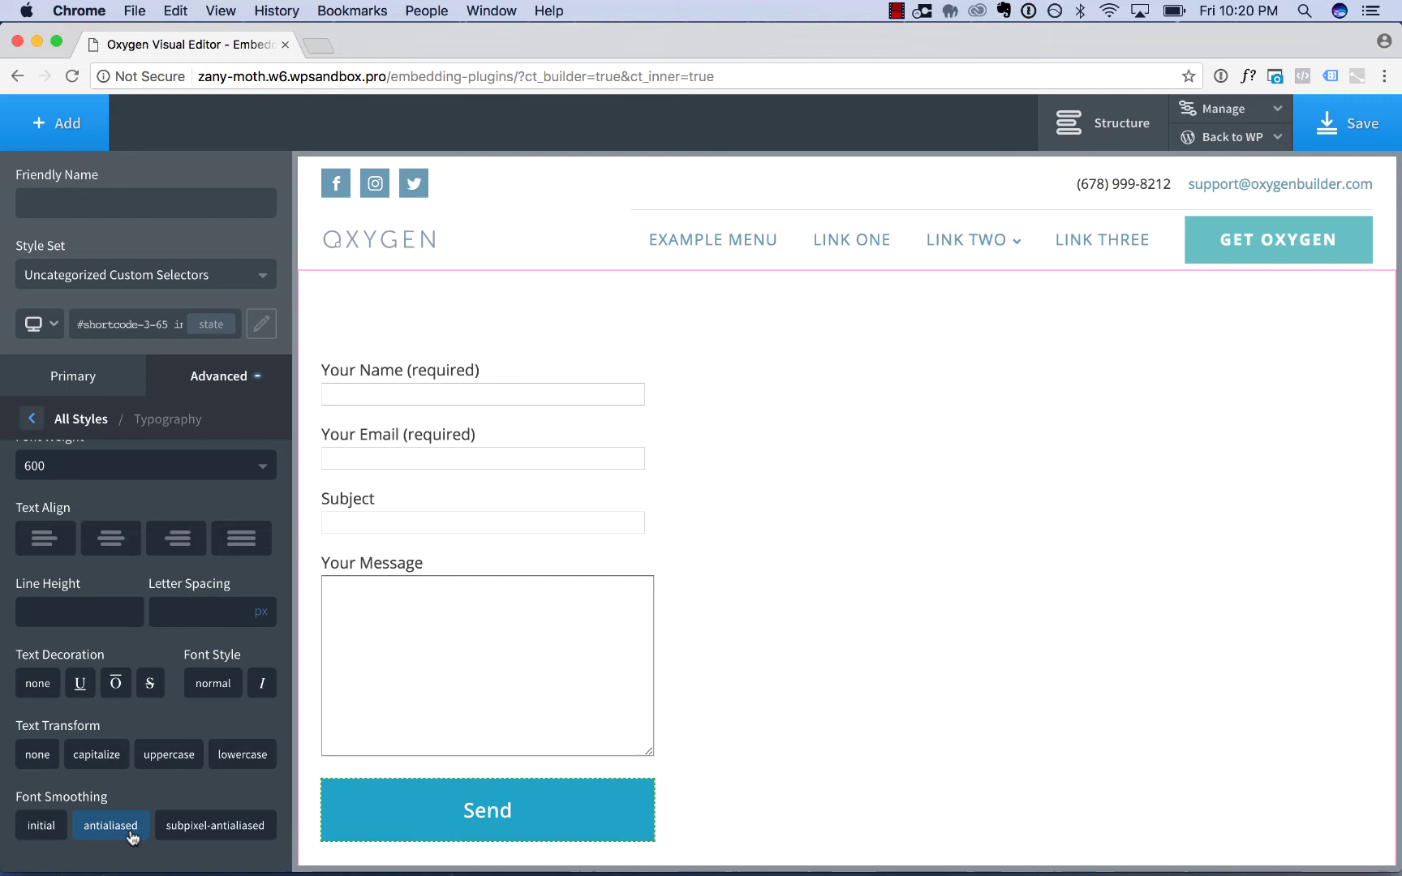
# In Manage > Selectors, name the submit button selector 'Contact Form Submit Button'
pyautogui.click(894, 634)
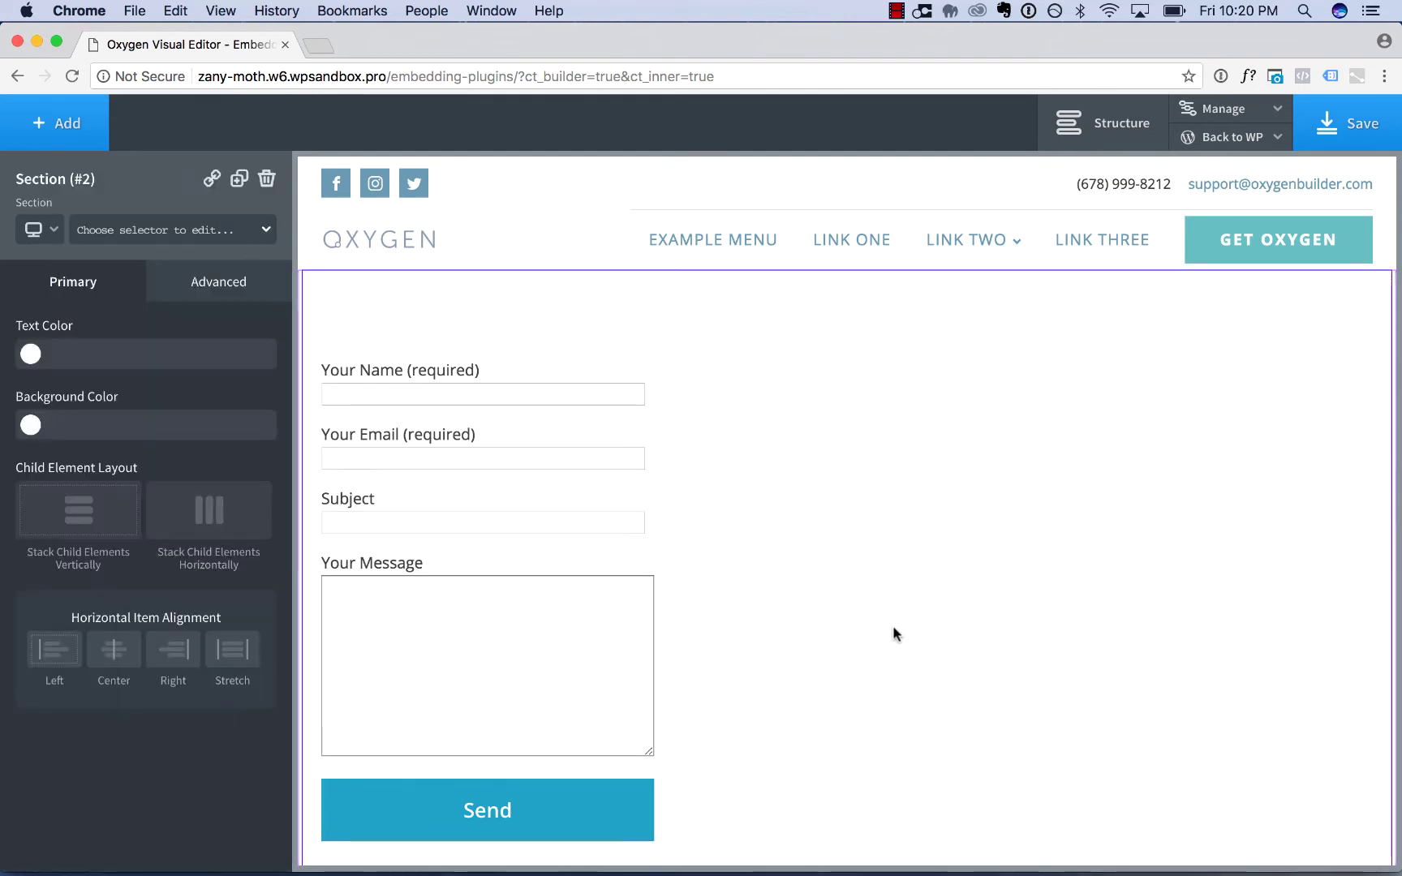
pyautogui.scroll(-2, 895, 634)
pyautogui.scroll(2, 894, 633)
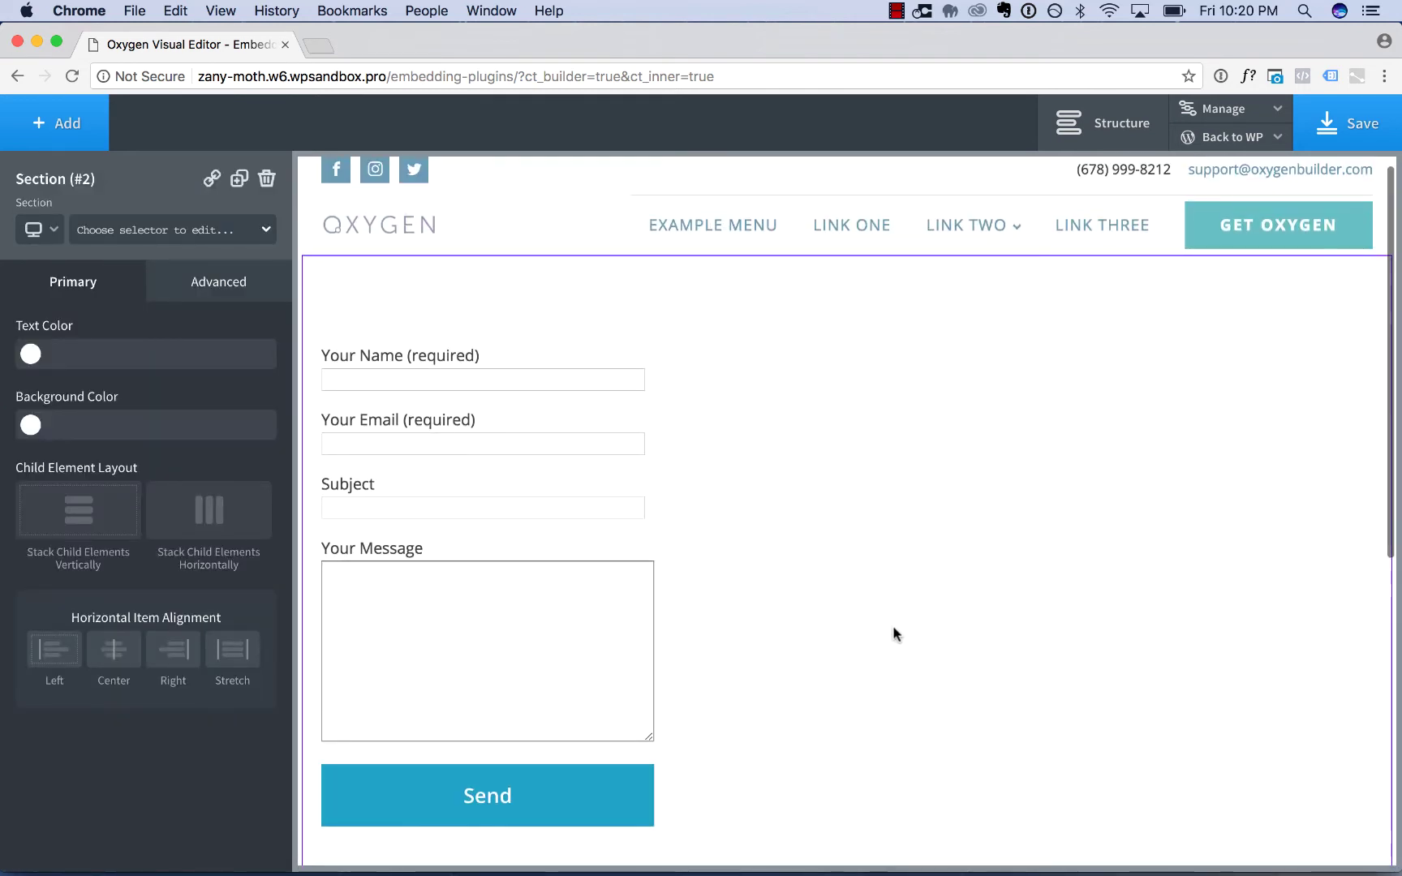
pyautogui.click(1230, 108)
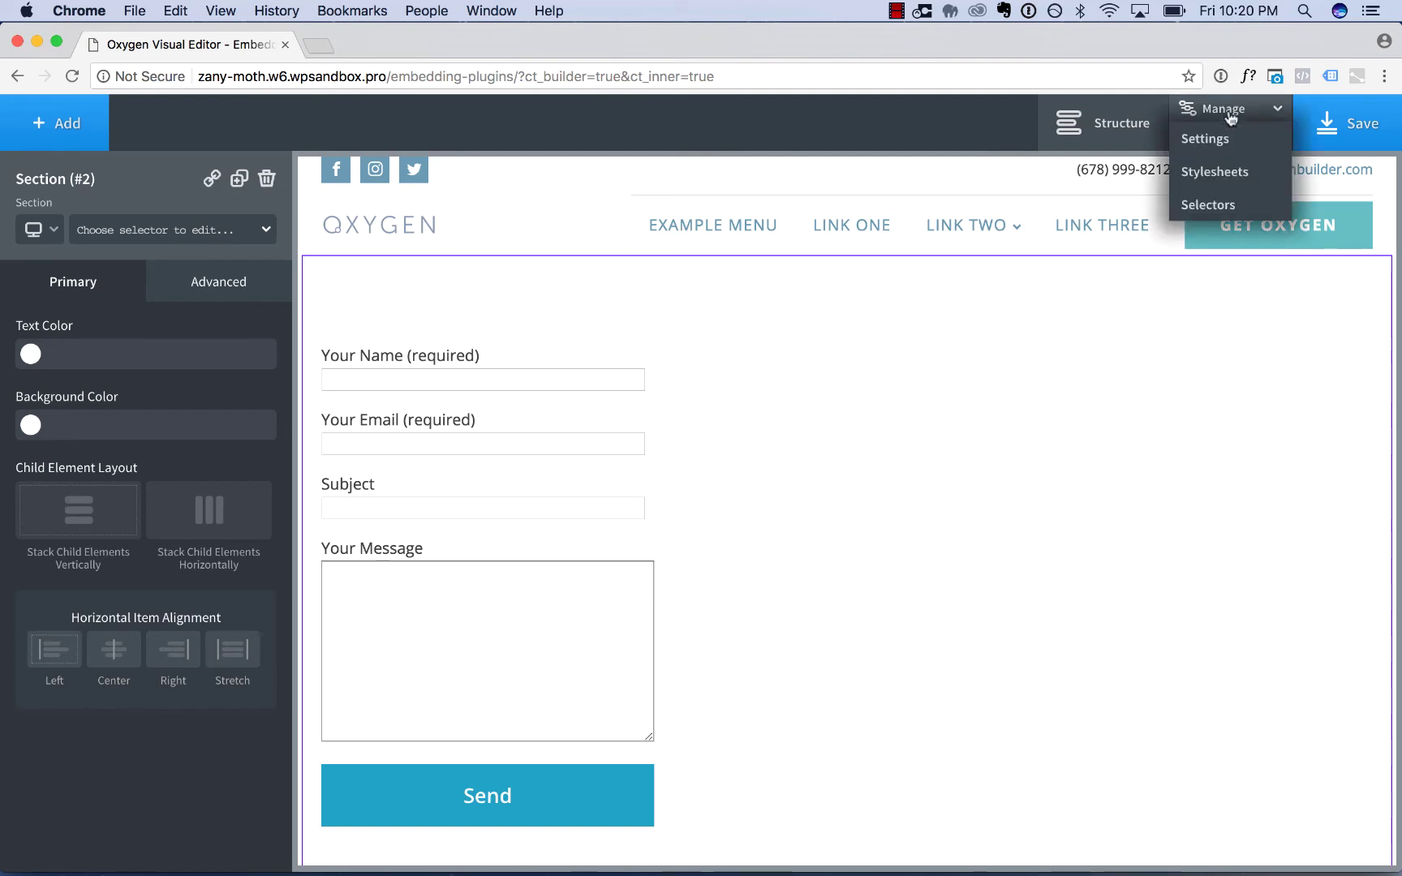
pyautogui.click(1215, 204)
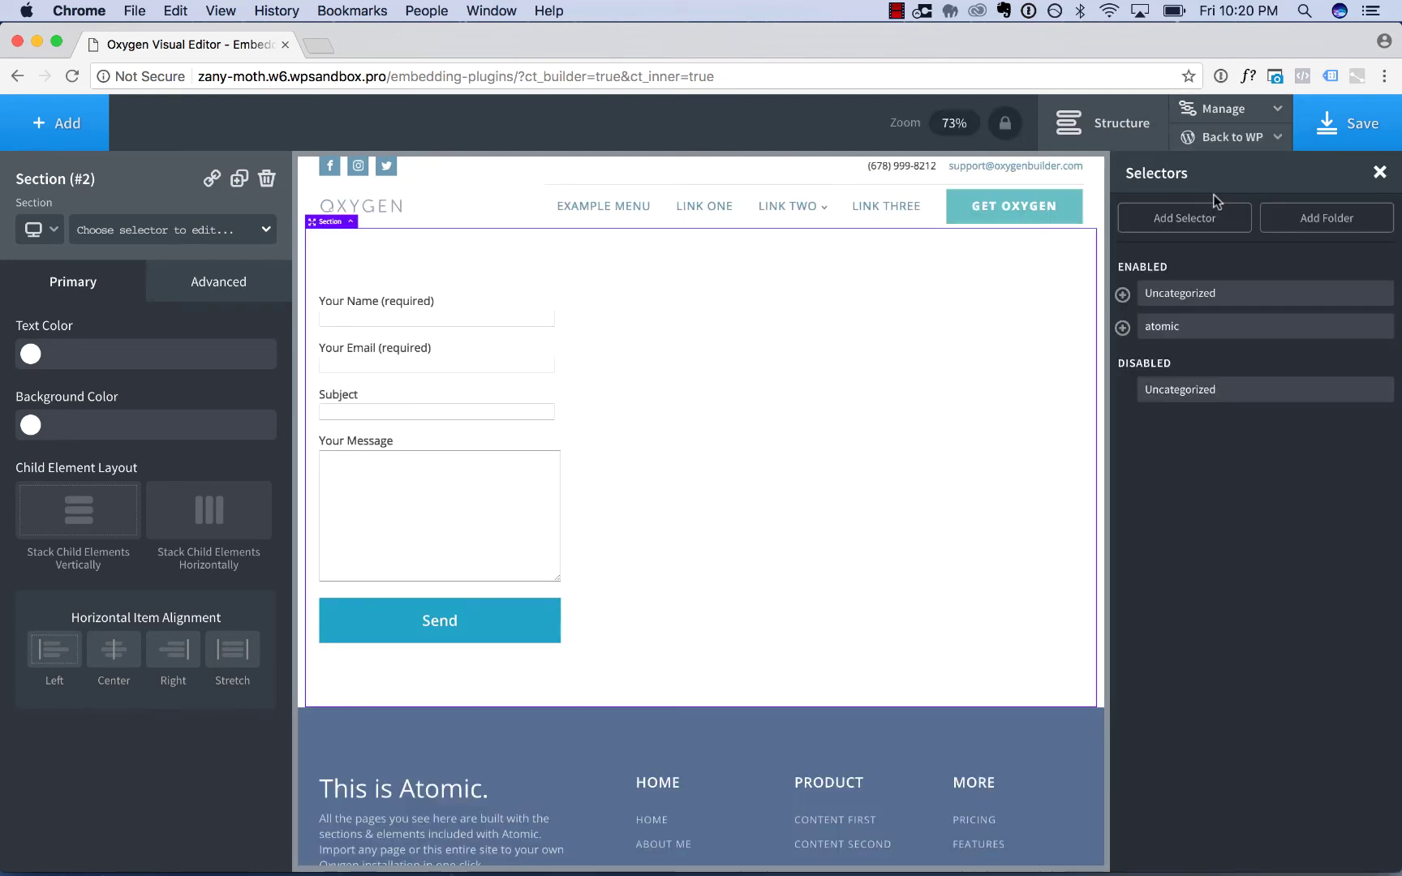
pyautogui.click(1123, 295)
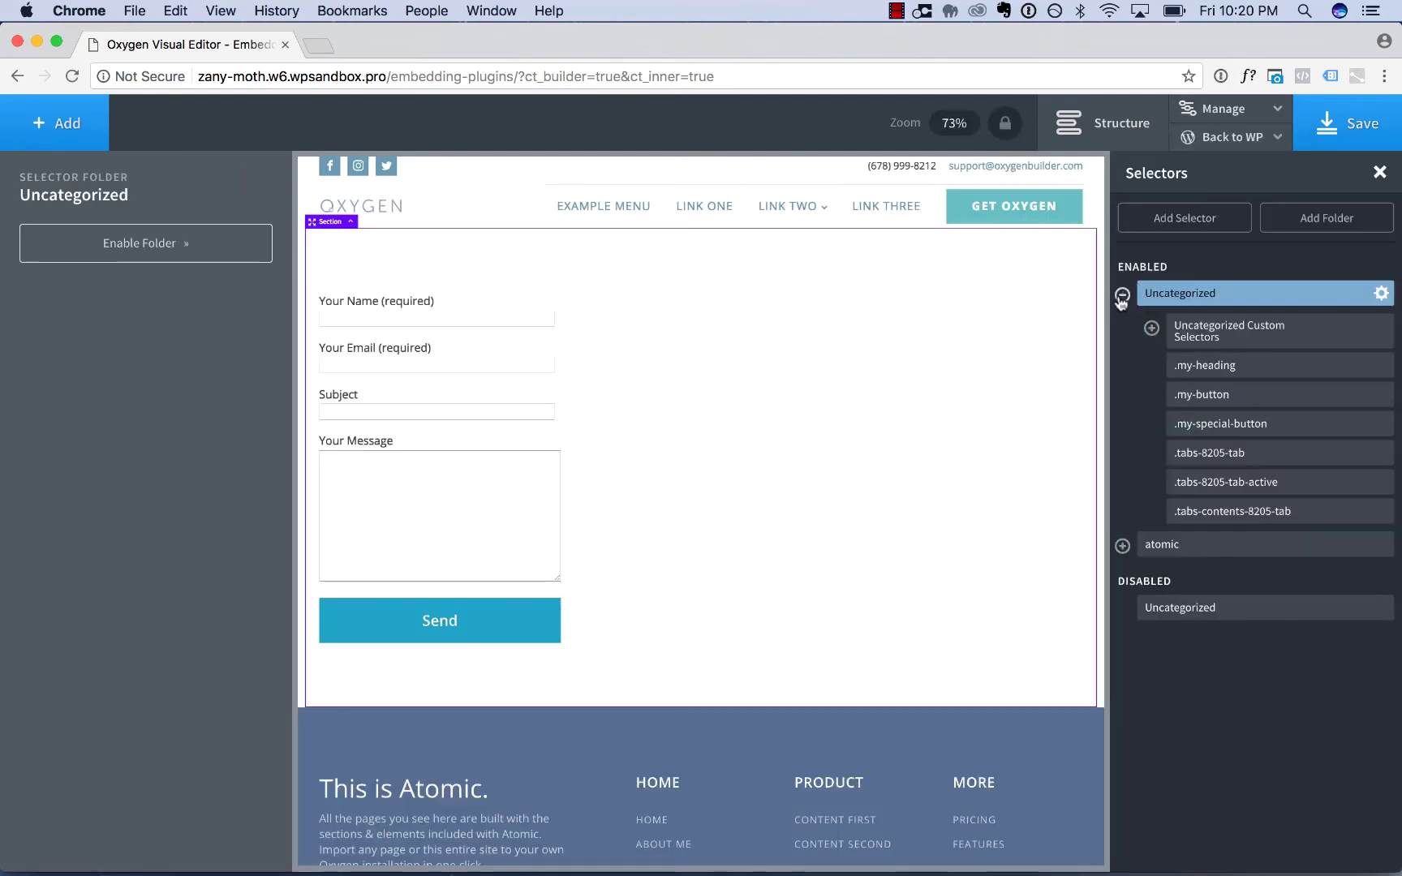
pyautogui.click(1153, 330)
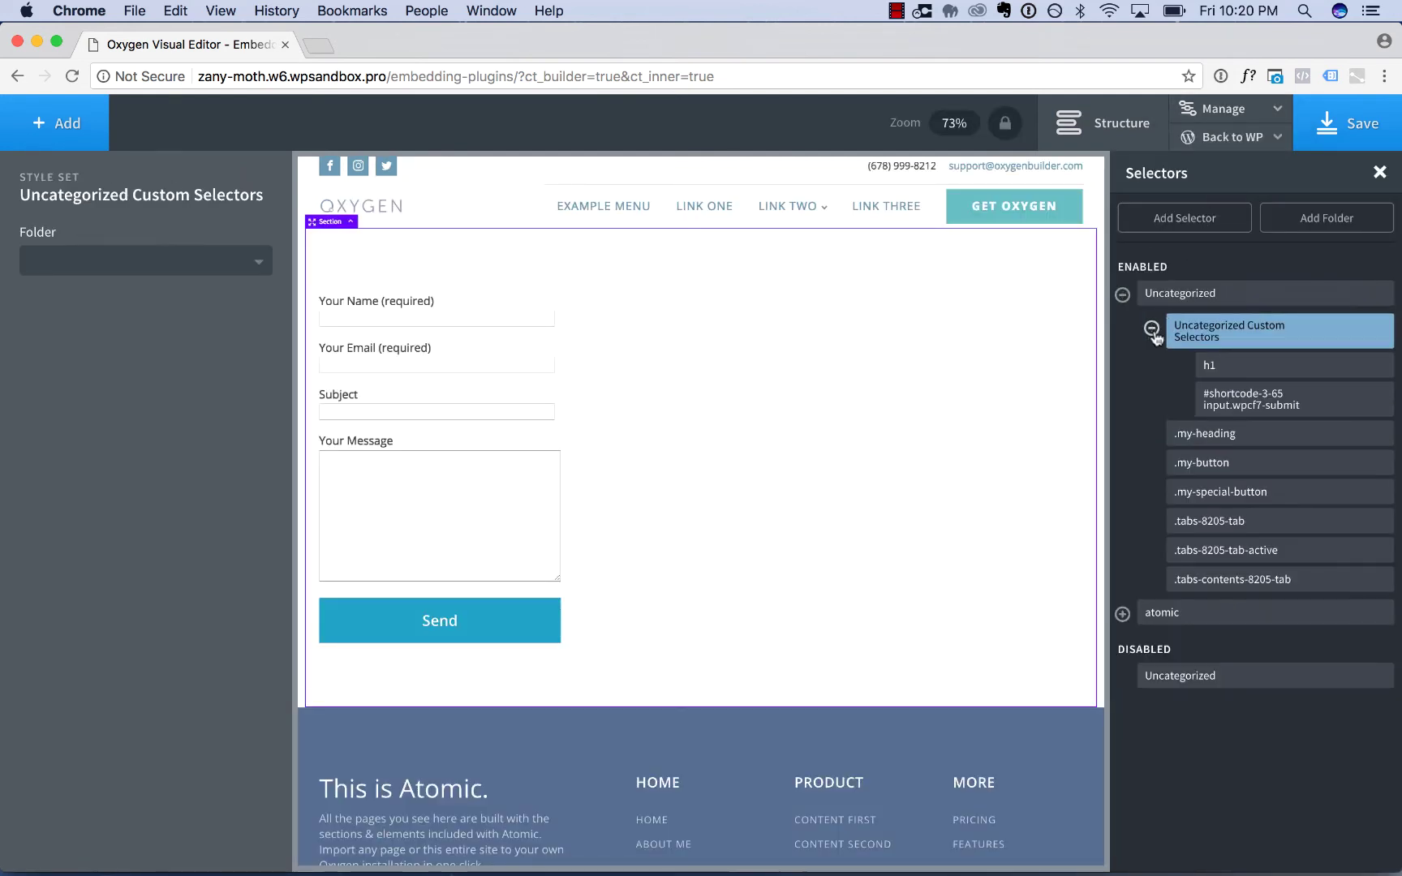
pyautogui.click(1281, 411)
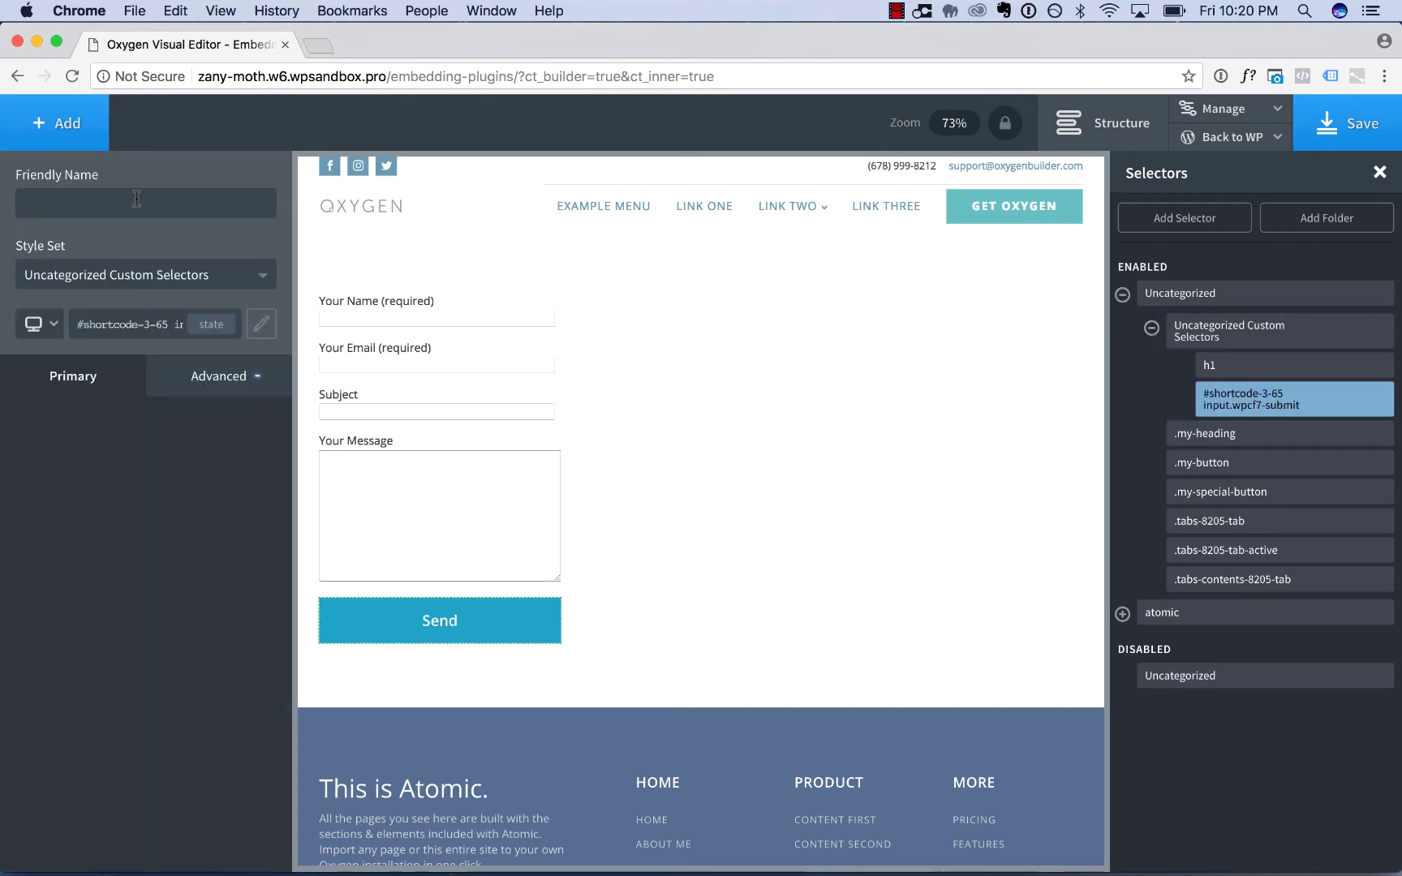
pyautogui.write('Contact ')
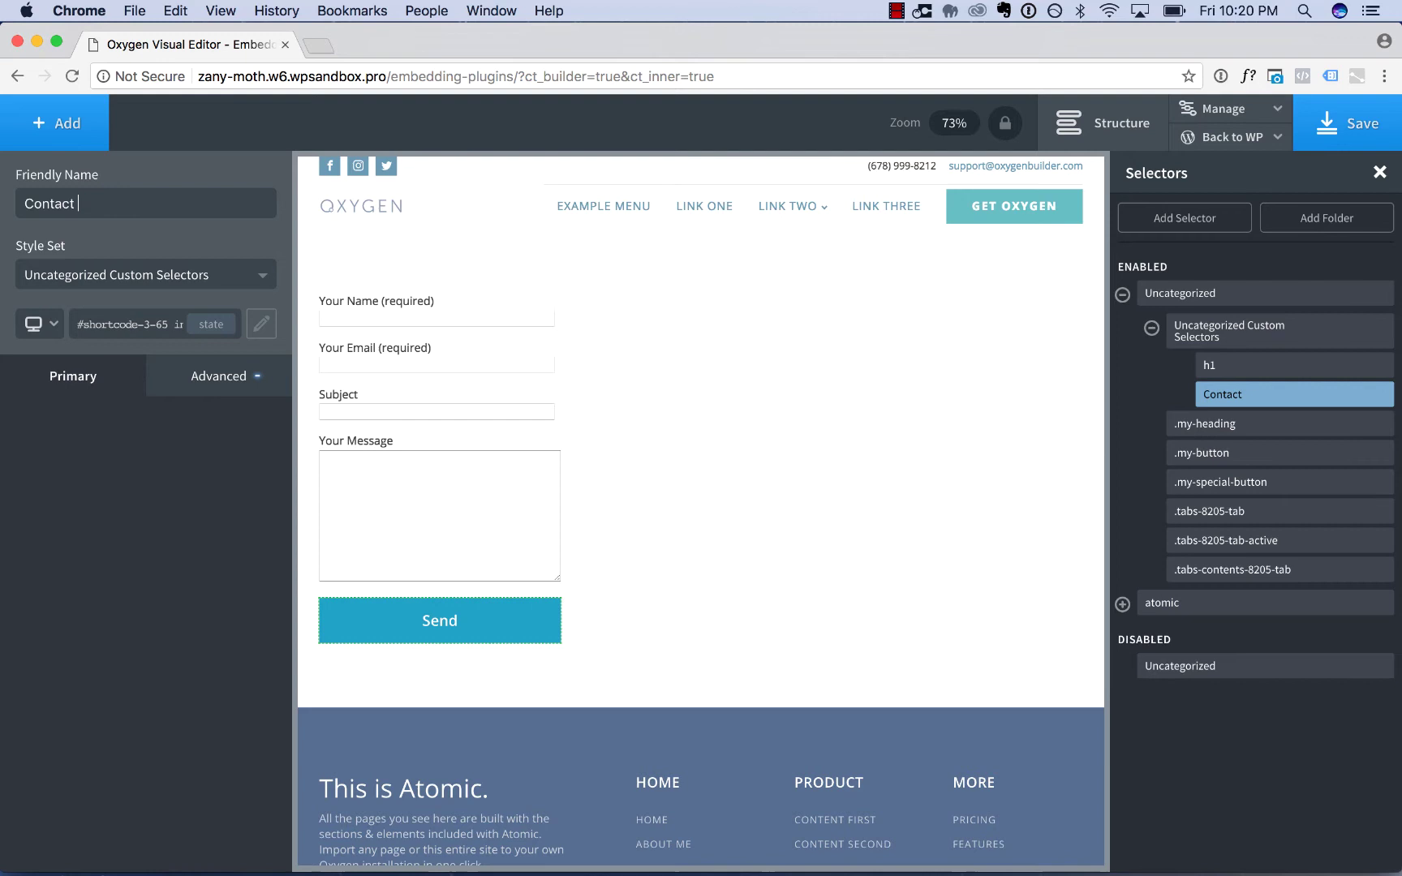
pyautogui.write('Form Submit Button')
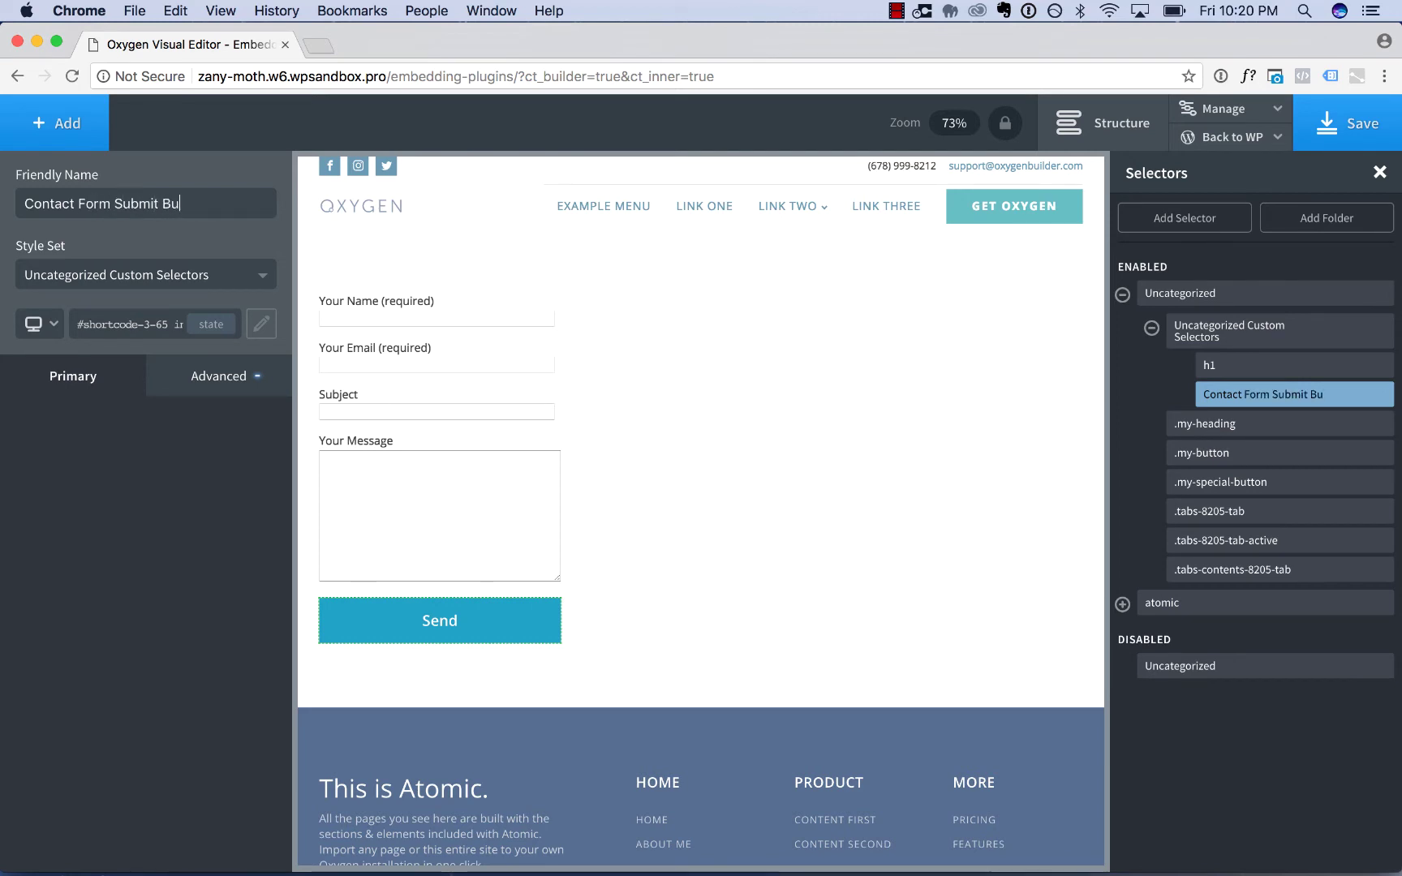
# Create a 'Contact Form' style set and select its Contact Form Submit Button selector
pyautogui.click(113, 276)
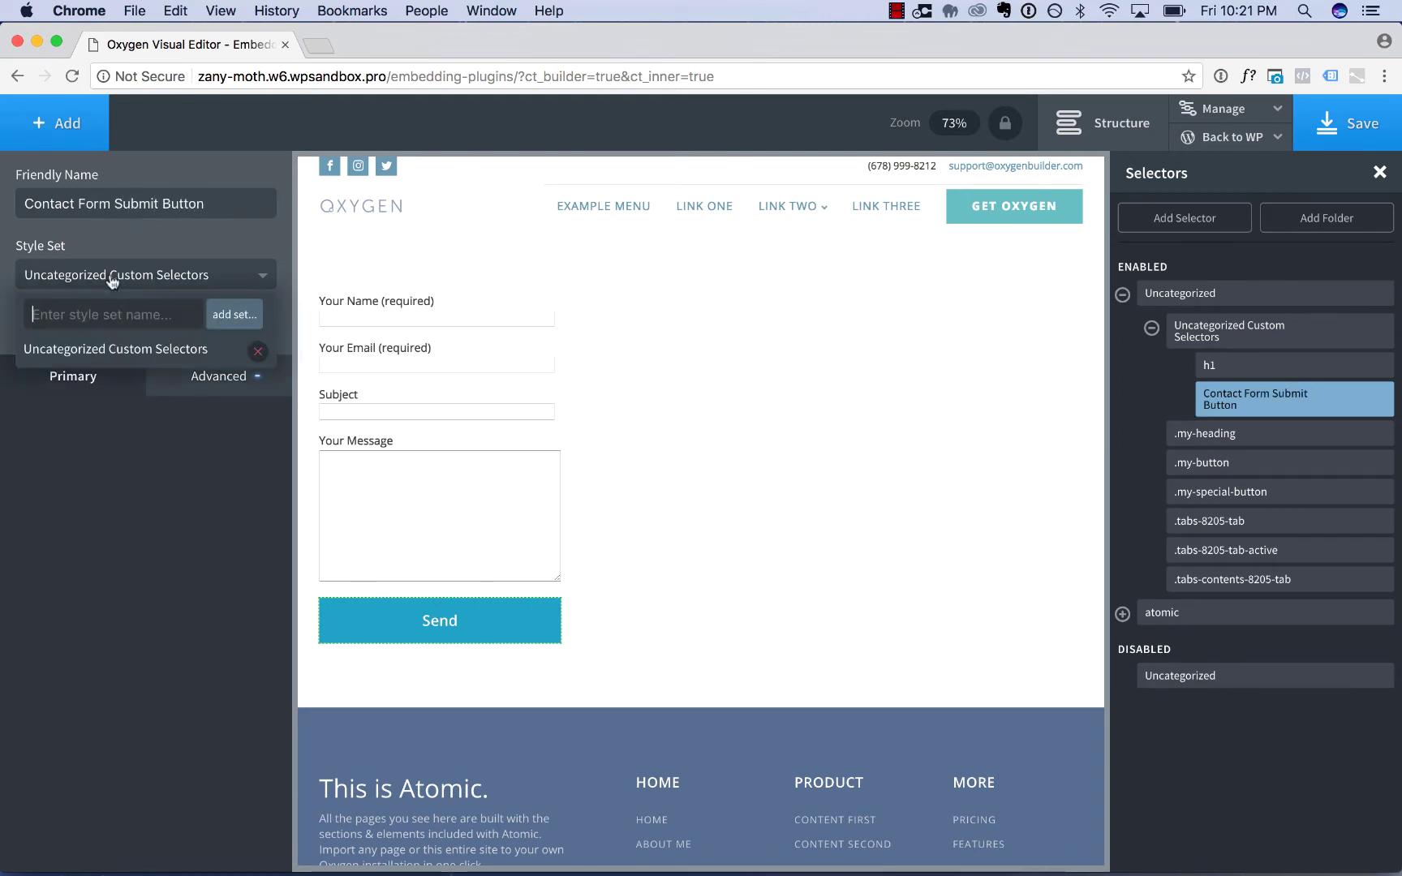
pyautogui.write('Contac')
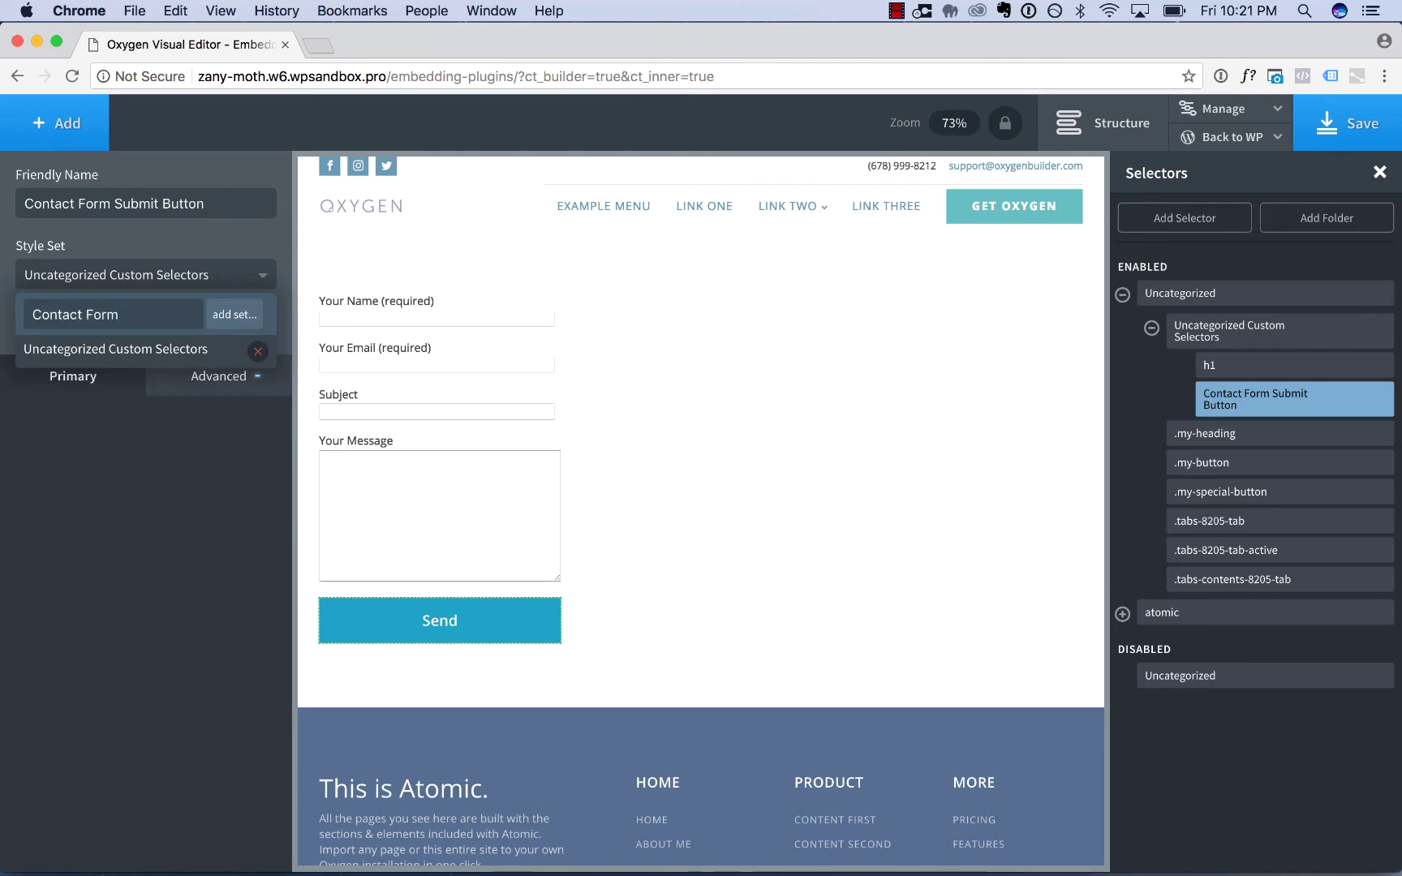
pyautogui.write('t Form')
pyautogui.click(241, 317)
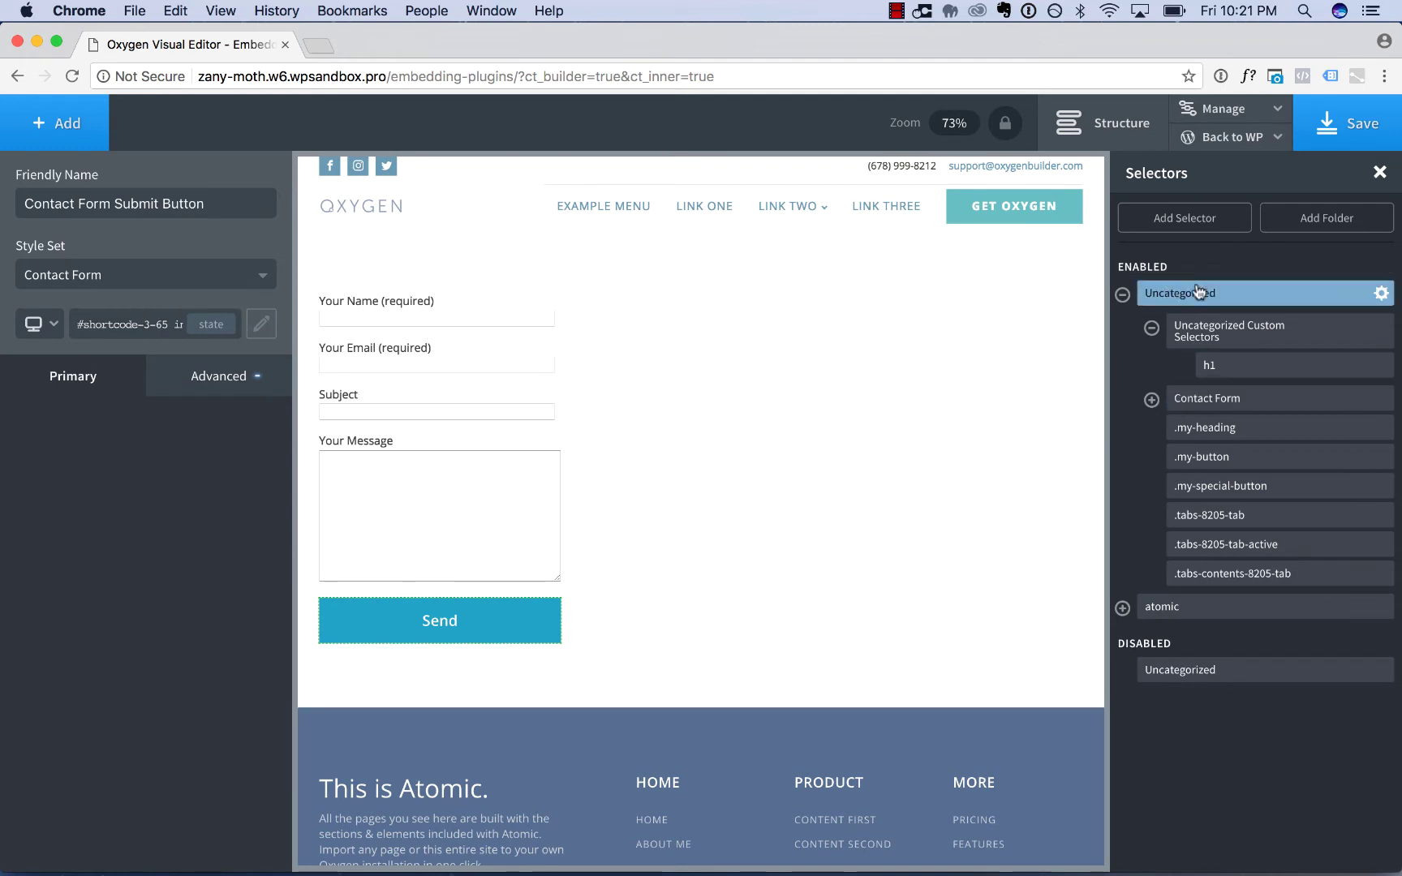
pyautogui.click(1185, 400)
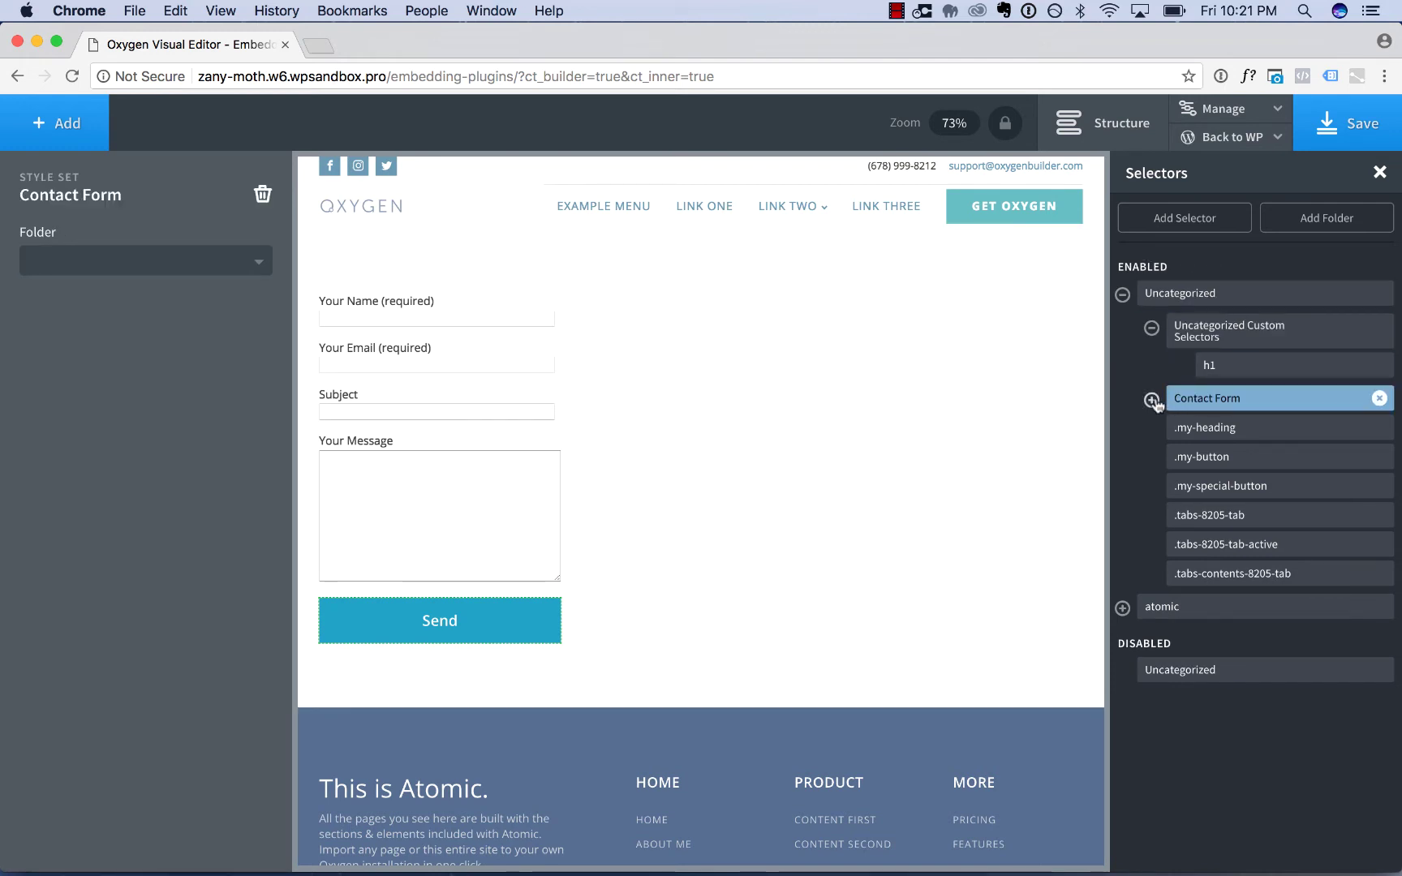
pyautogui.click(1151, 400)
pyautogui.click(1176, 430)
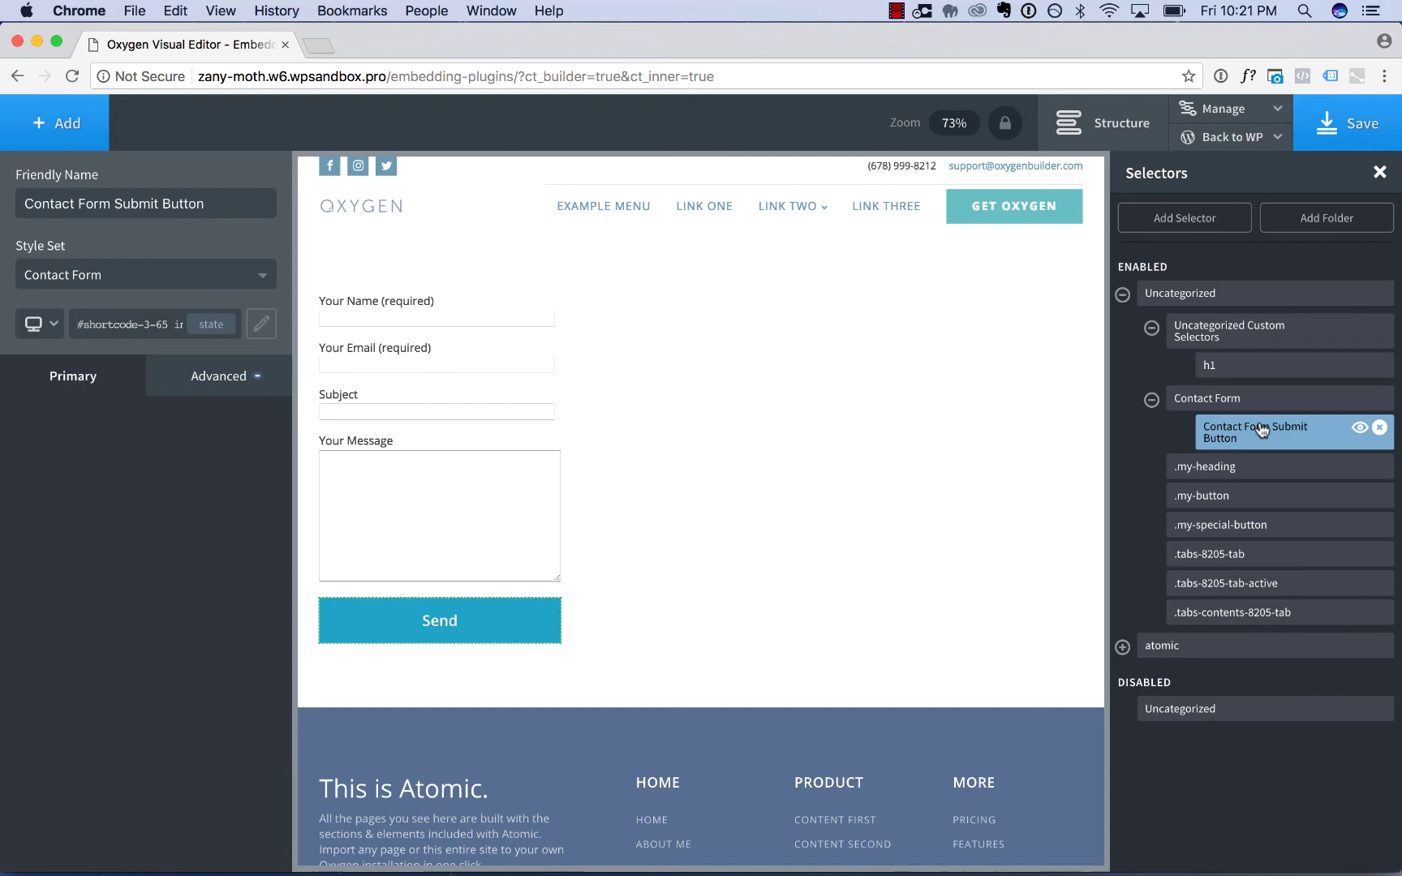
# Adjust the button's background colour to #1d94c6
pyautogui.click(204, 379)
pyautogui.click(133, 434)
pyautogui.click(57, 489)
pyautogui.moveTo(109, 572)
pyautogui.mouseDown()
pyautogui.moveTo(140, 540)
pyautogui.moveTo(91, 536)
pyautogui.moveTo(101, 550)
pyautogui.mouseUp()
pyautogui.click(236, 464)
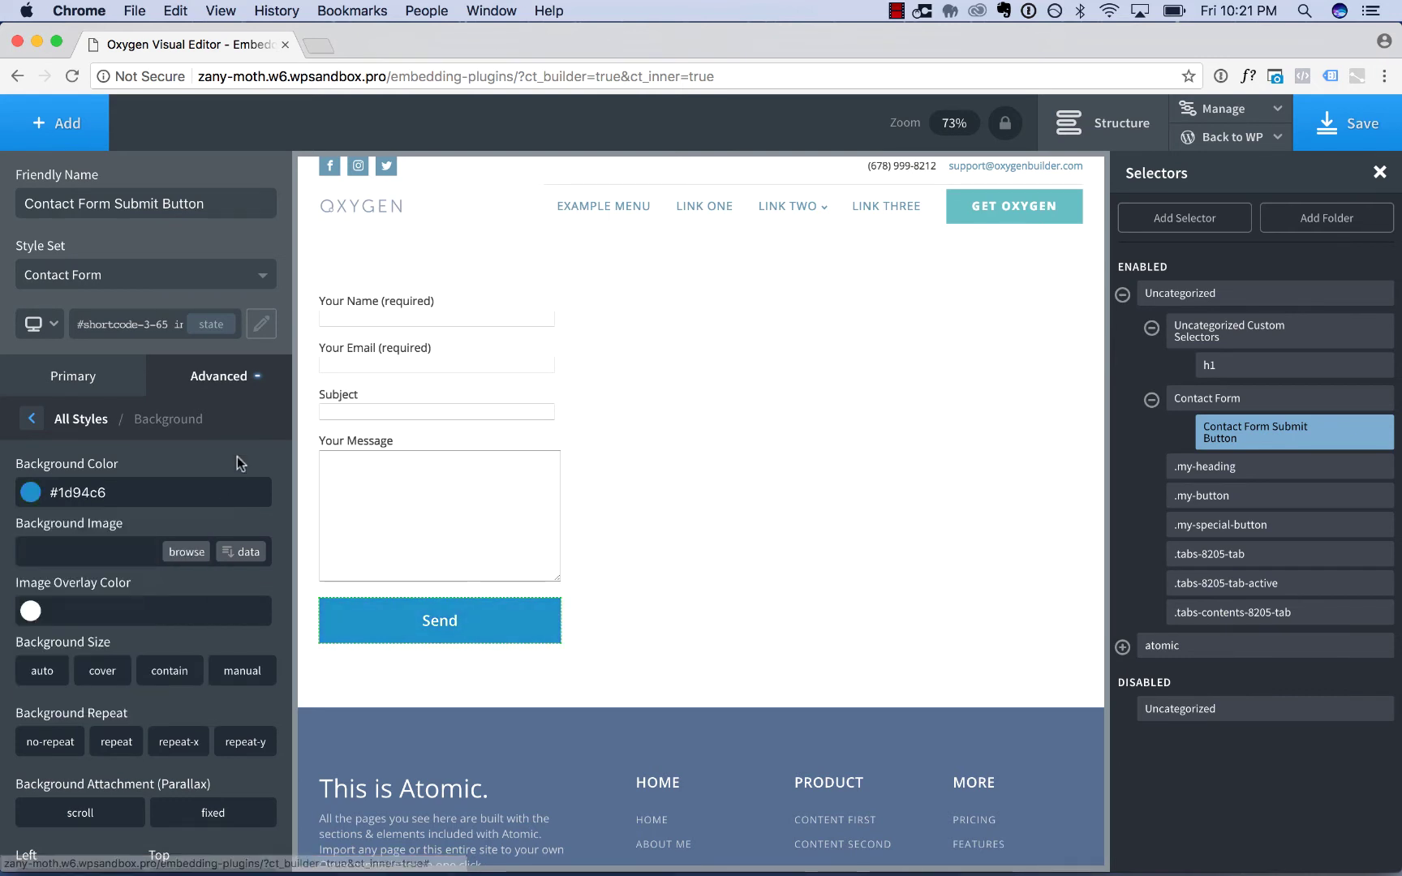
# Build a selector for the form's text inputs scoped to #shortcode-3-65
pyautogui.click(494, 505)
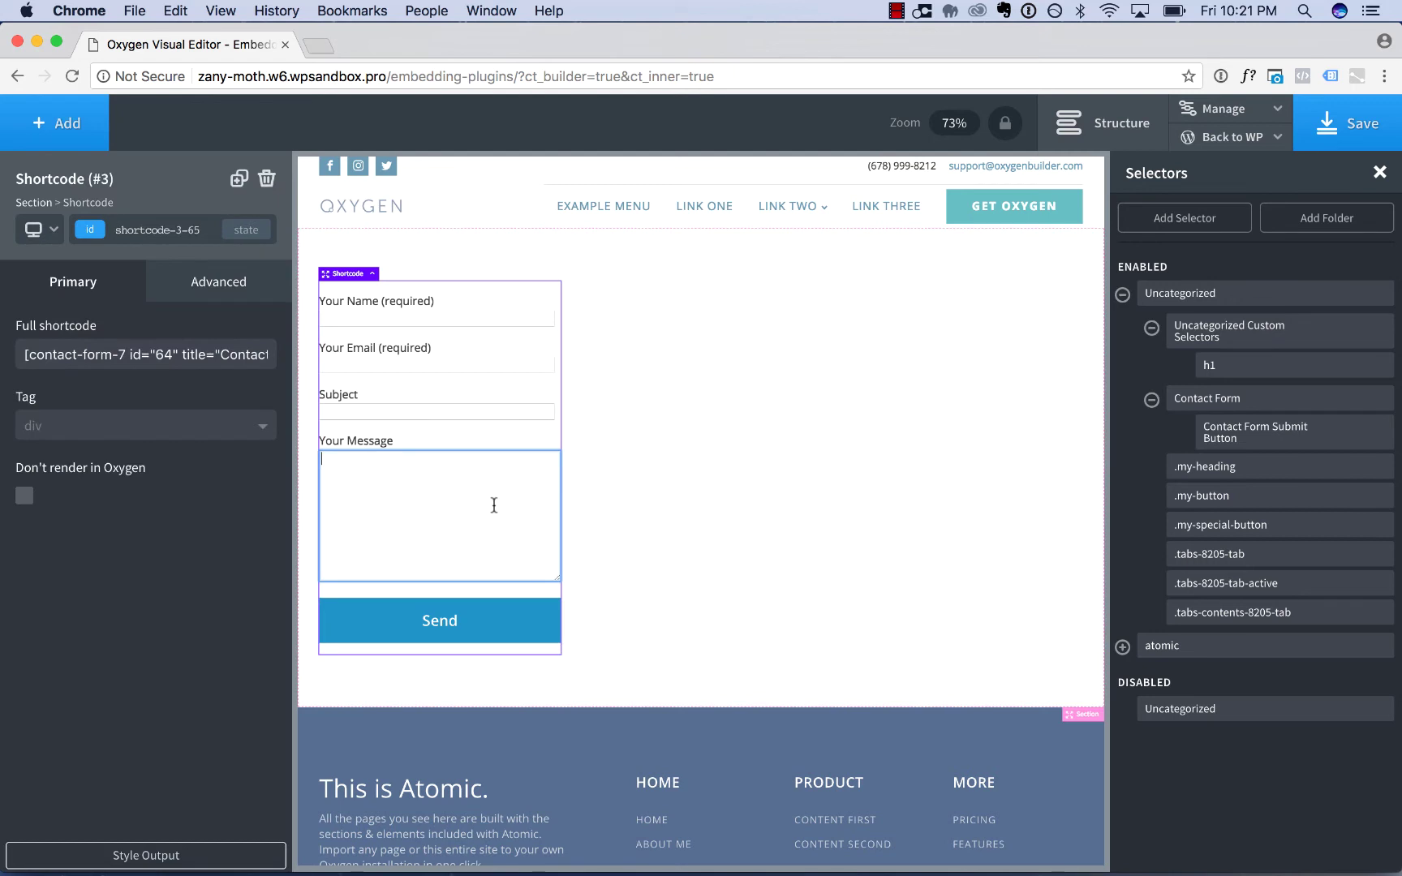
pyautogui.click(1101, 125)
pyautogui.click(1101, 126)
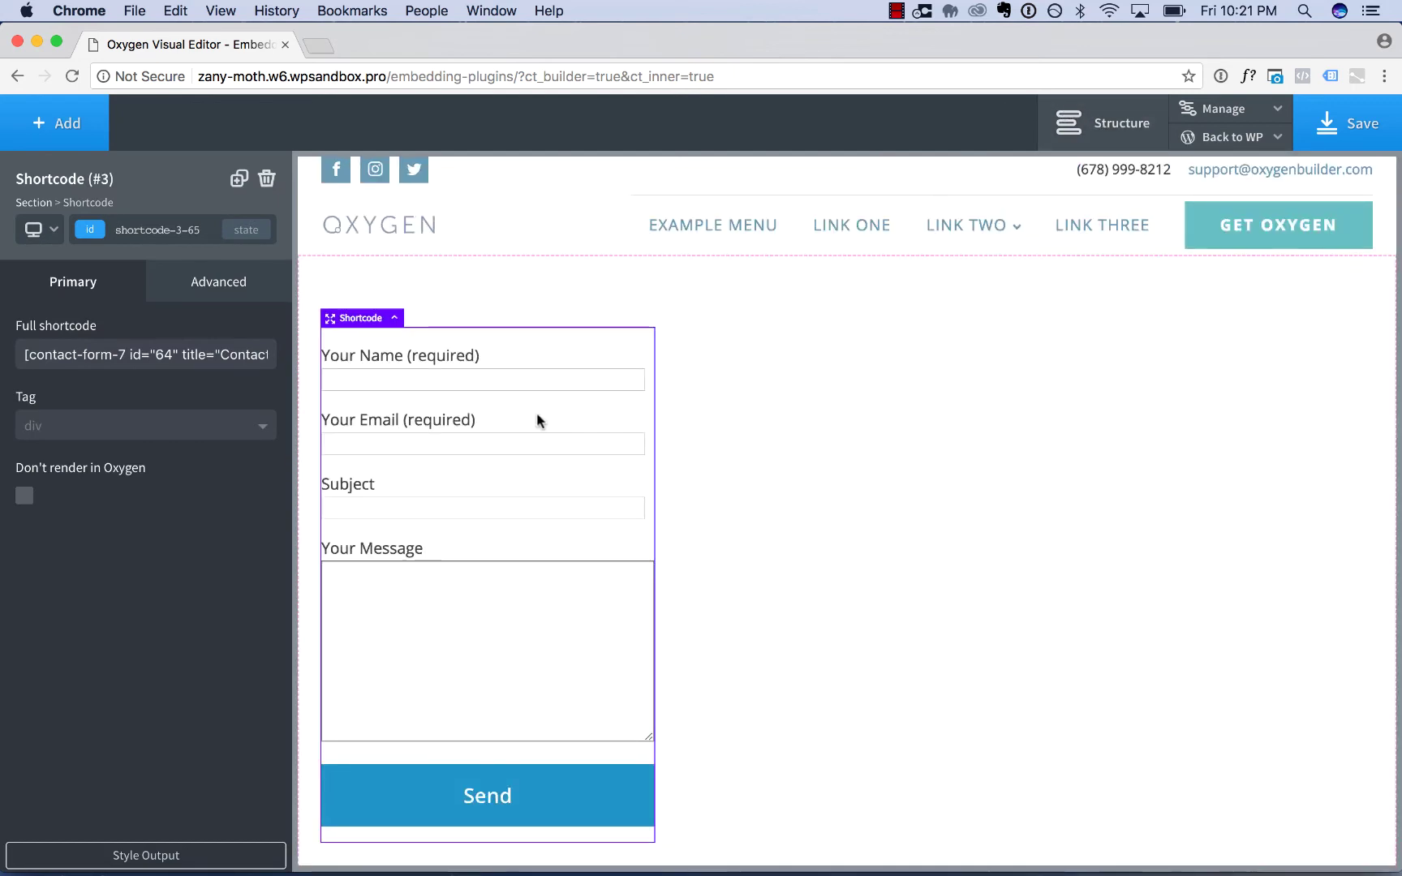
pyautogui.click(128, 862)
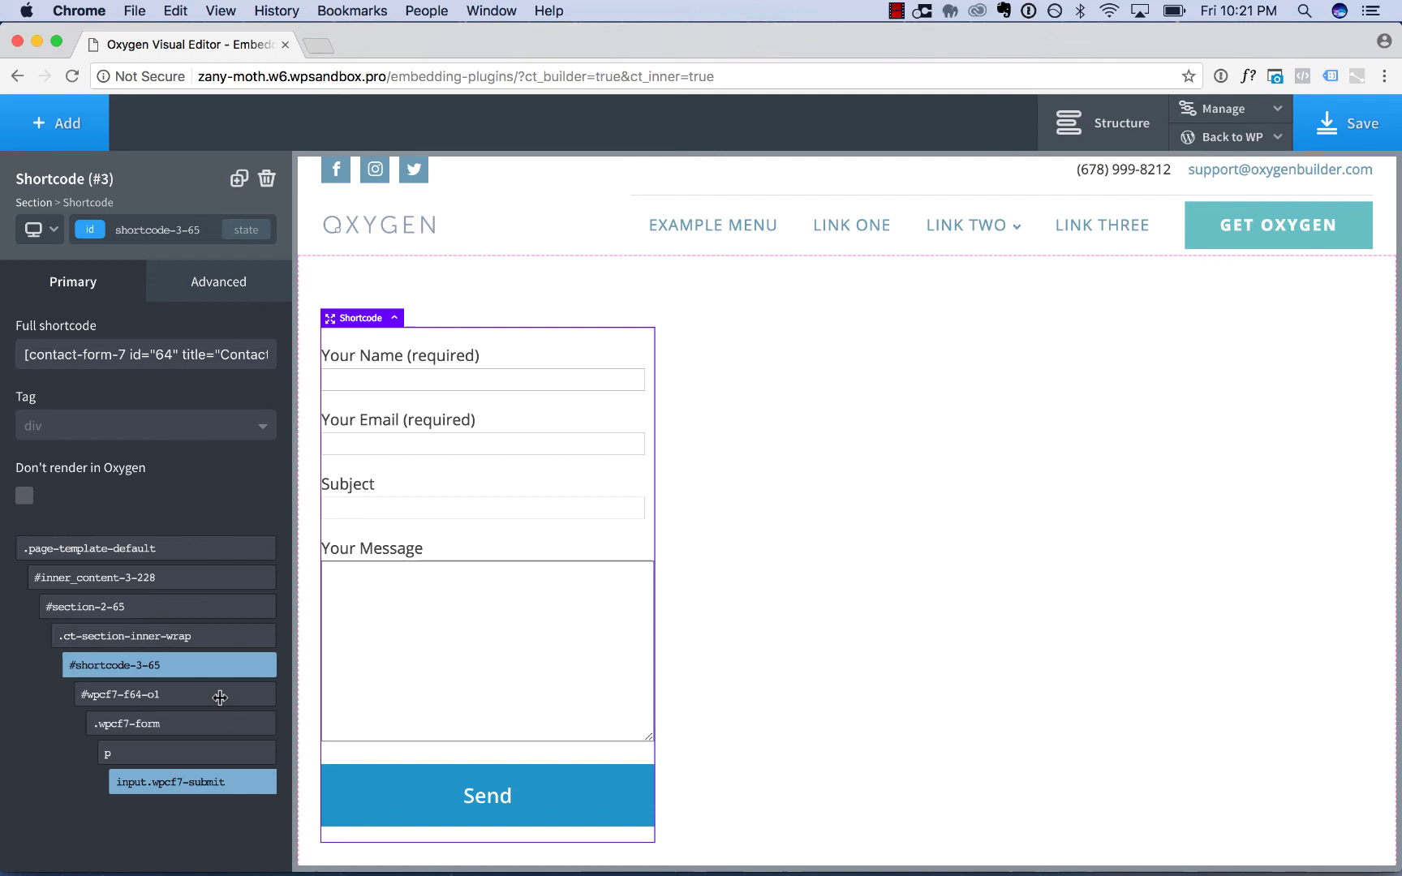
pyautogui.click(433, 377)
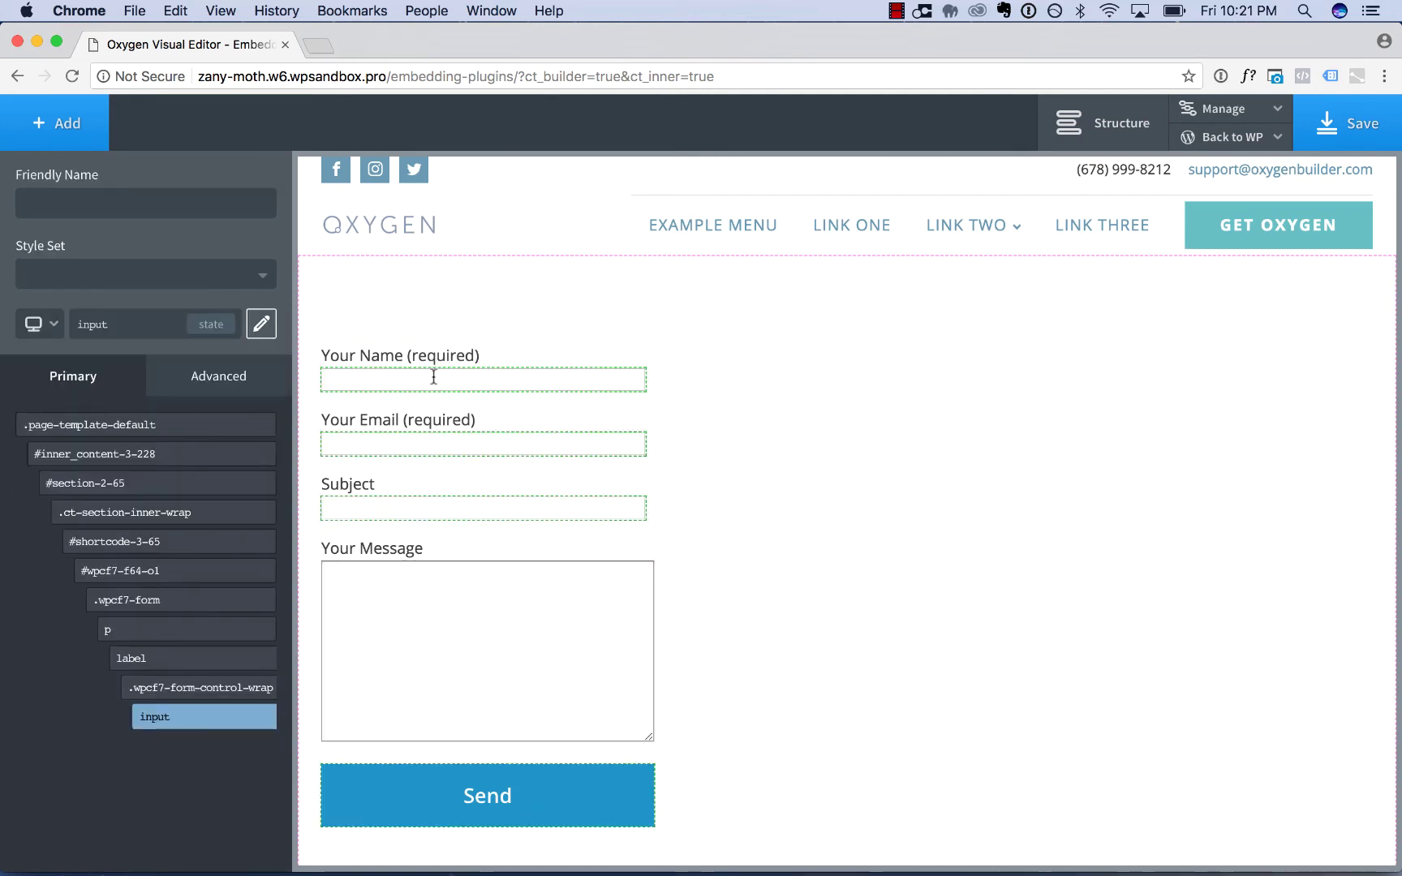
pyautogui.click(209, 719)
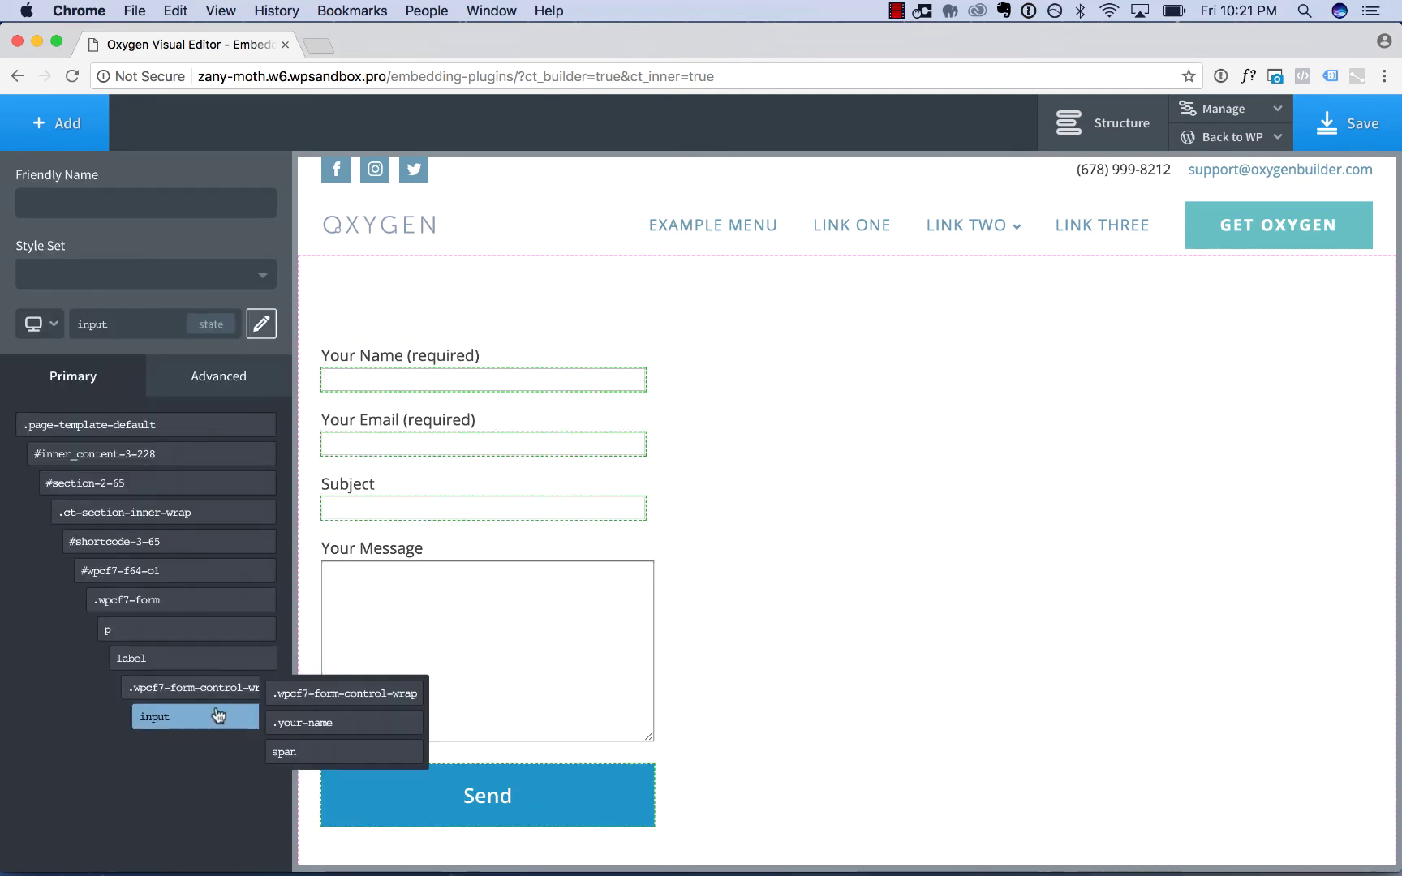
pyautogui.click(135, 574)
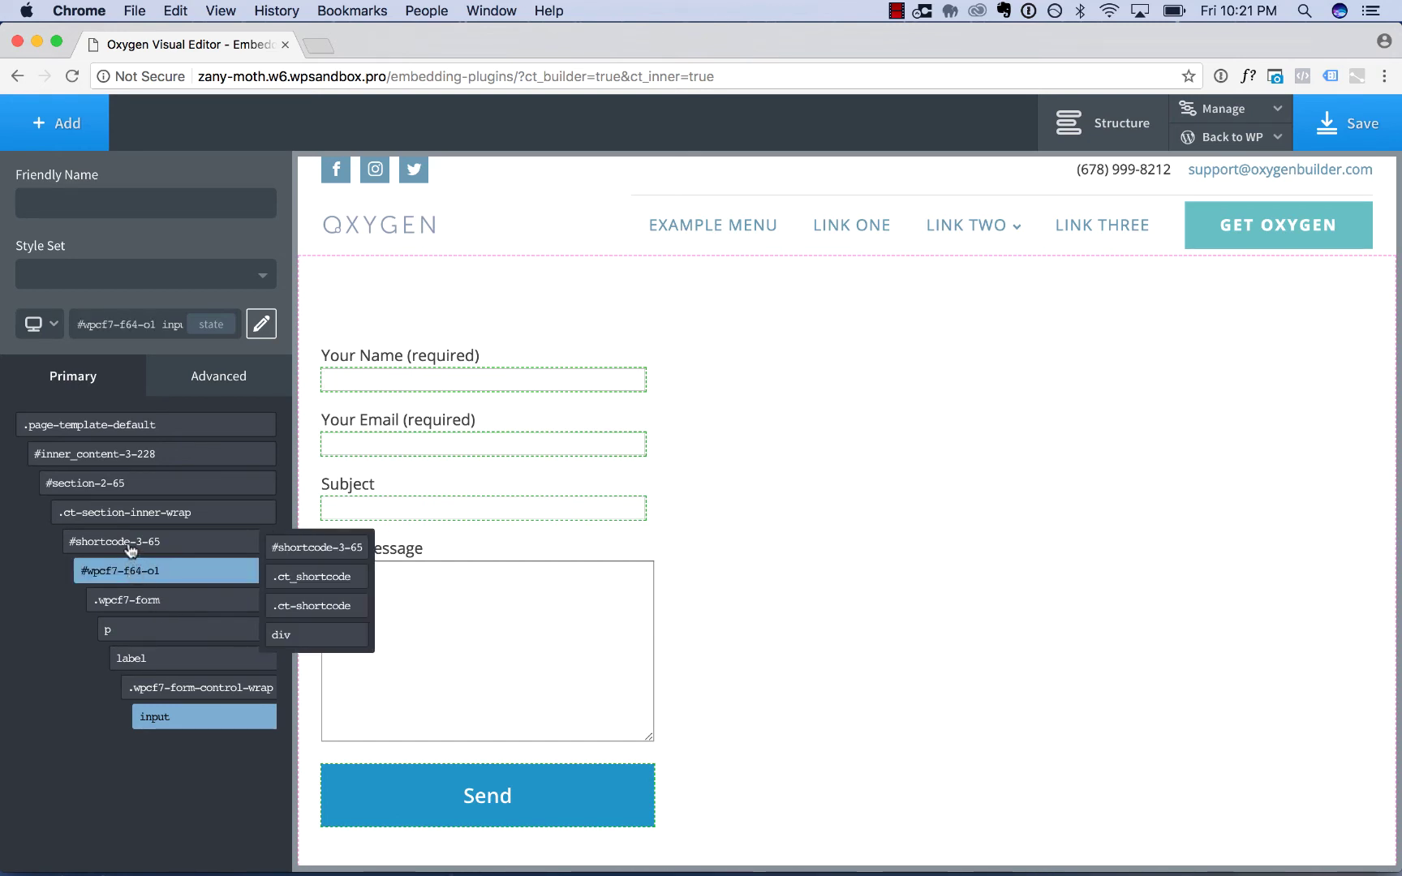
pyautogui.click(126, 552)
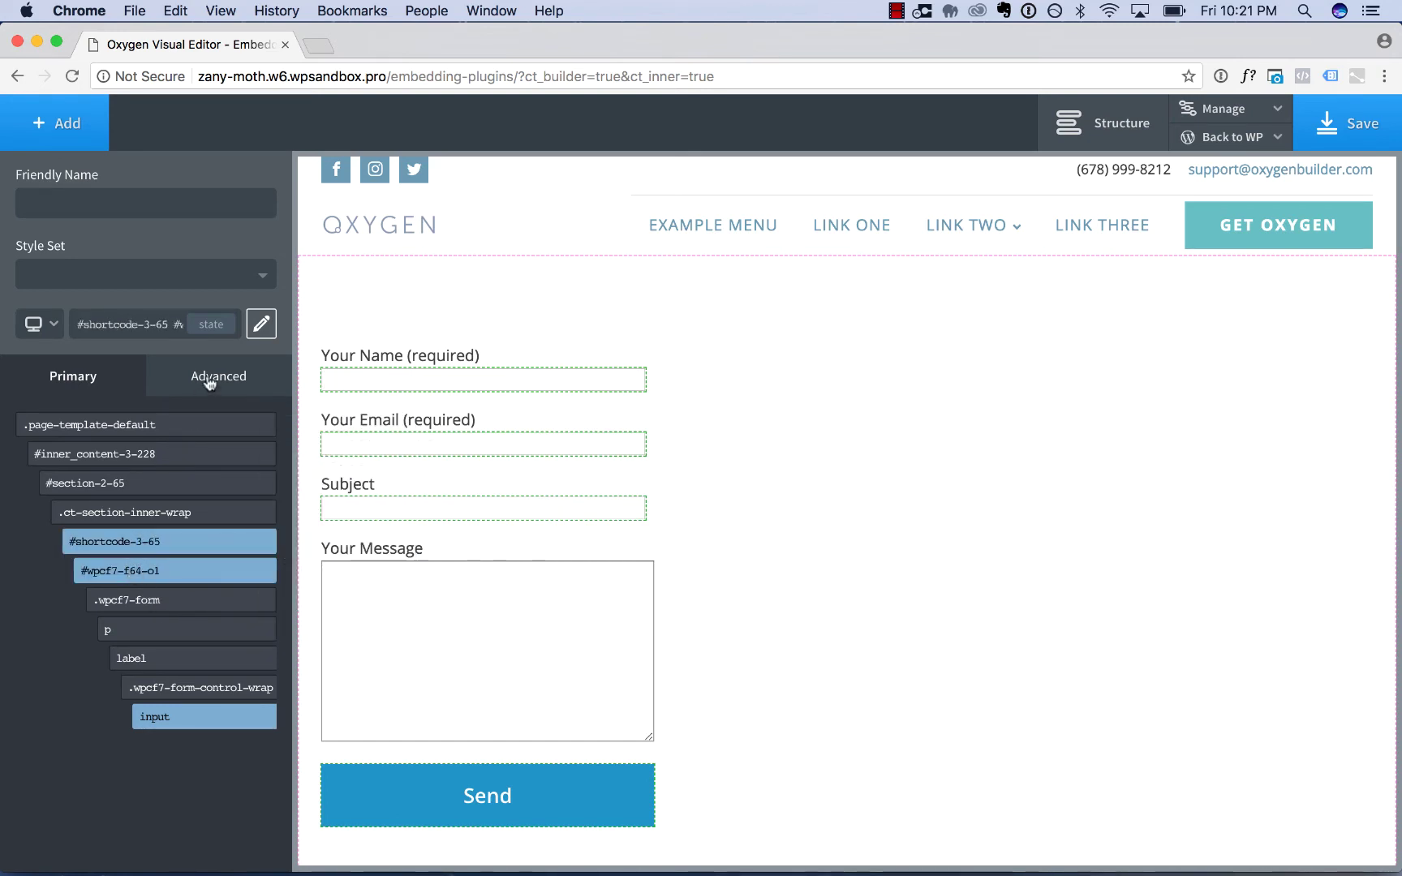
# File the selector in the Contact Form style set, named 'Text Field'
pyautogui.click(126, 280)
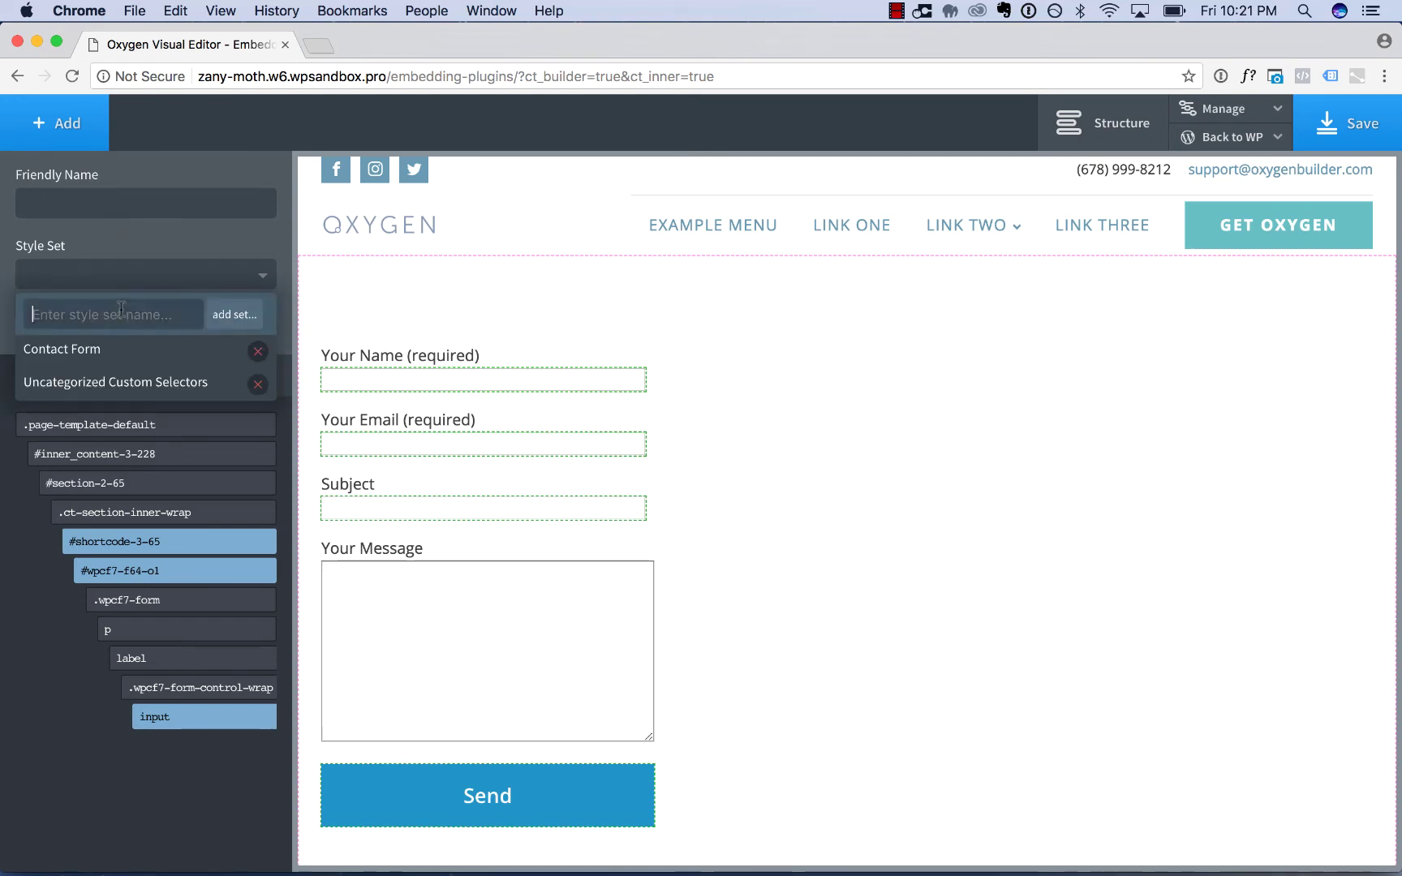
pyautogui.click(114, 350)
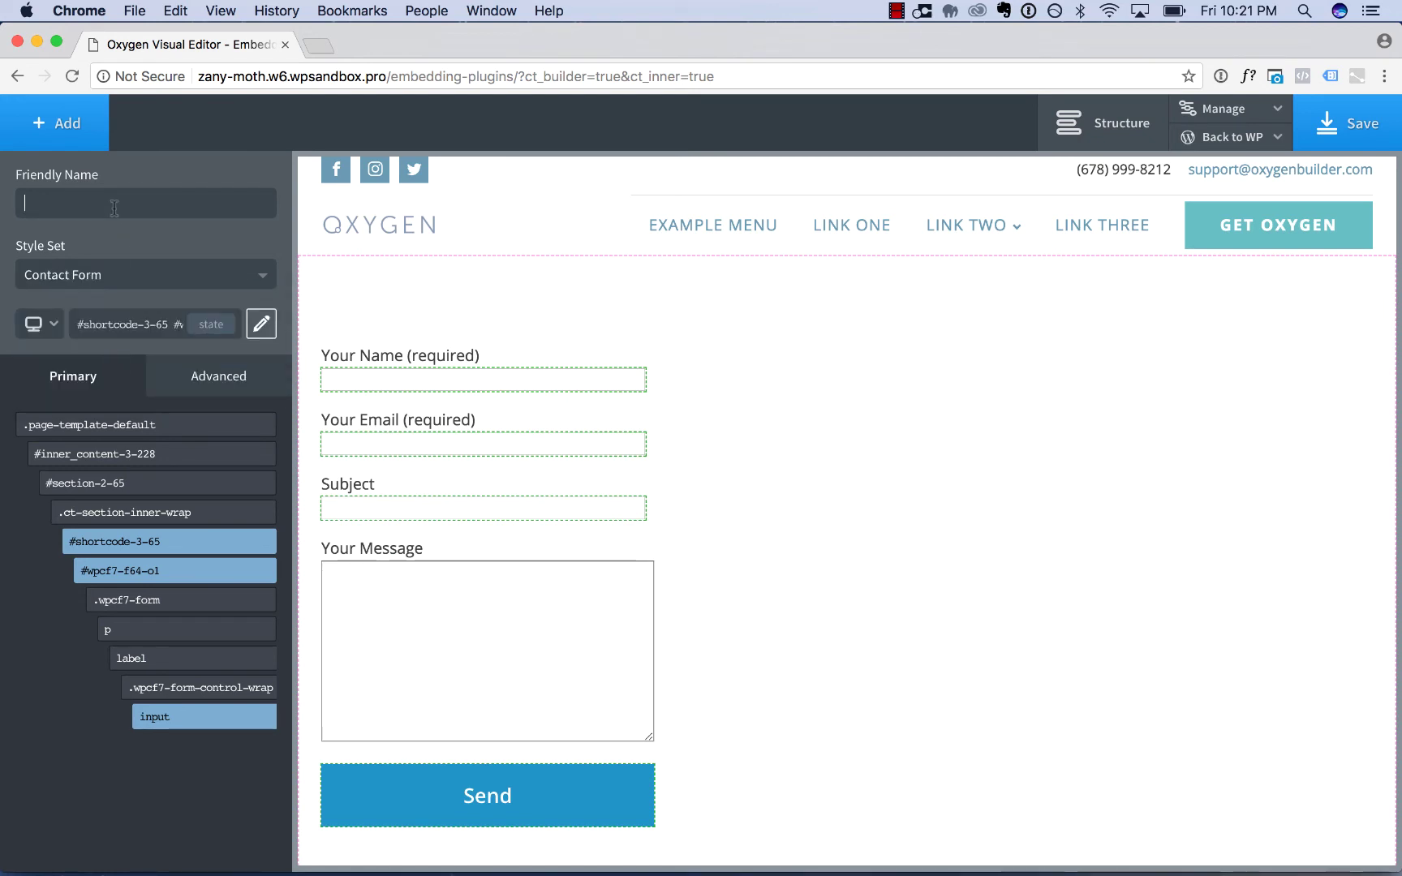
pyautogui.write('Text Field')
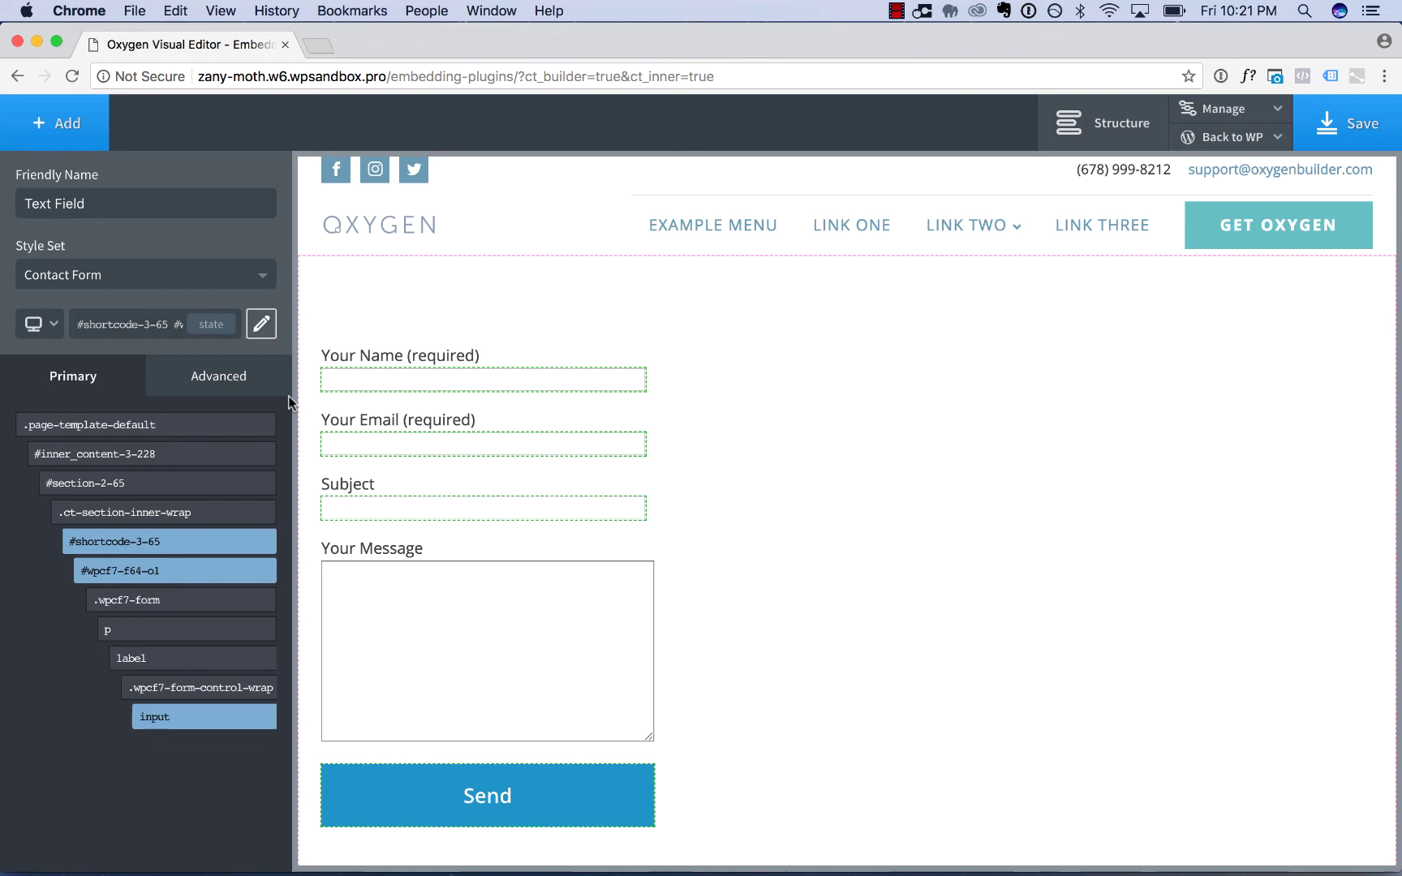
# Give the text fields a solid light grey #afafaf border
pyautogui.click(236, 388)
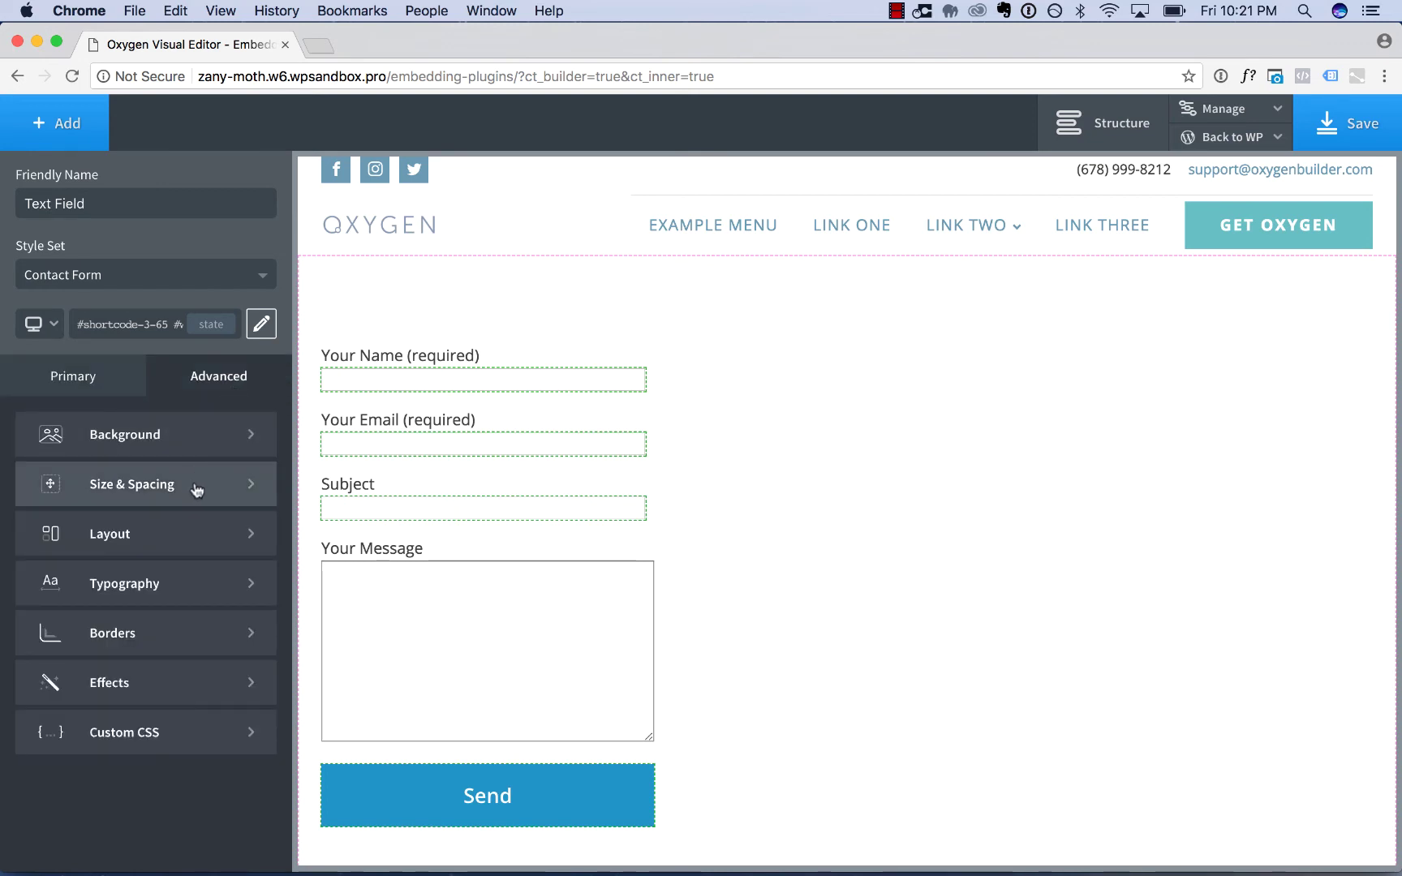
pyautogui.click(160, 647)
pyautogui.click(105, 635)
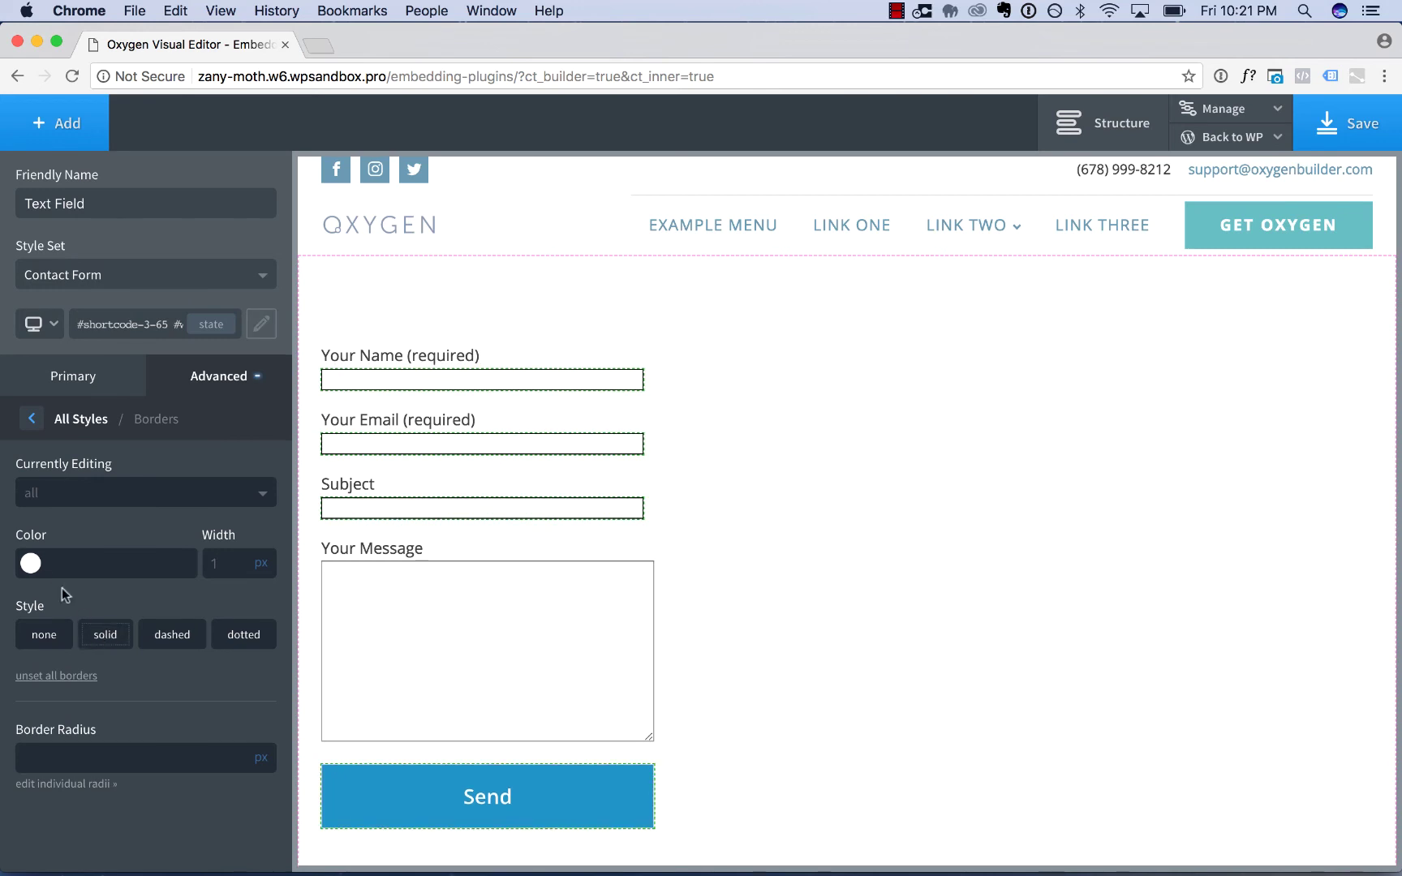
pyautogui.click(31, 563)
pyautogui.moveTo(53, 645); pyautogui.dragTo(37, 638)
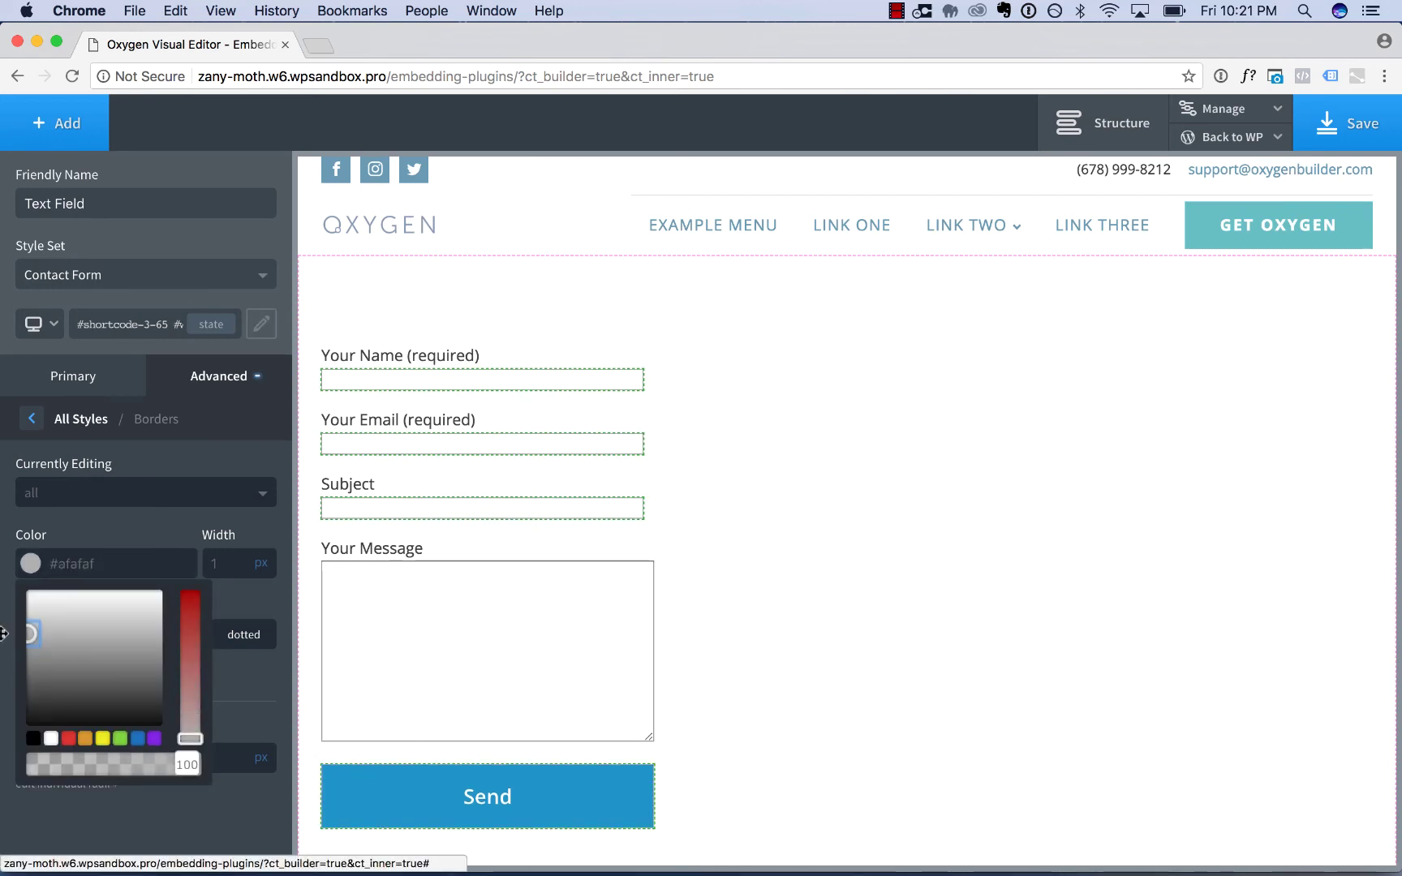
# Set the text fields' font size to 21px and line height to 1.2
pyautogui.click(81, 422)
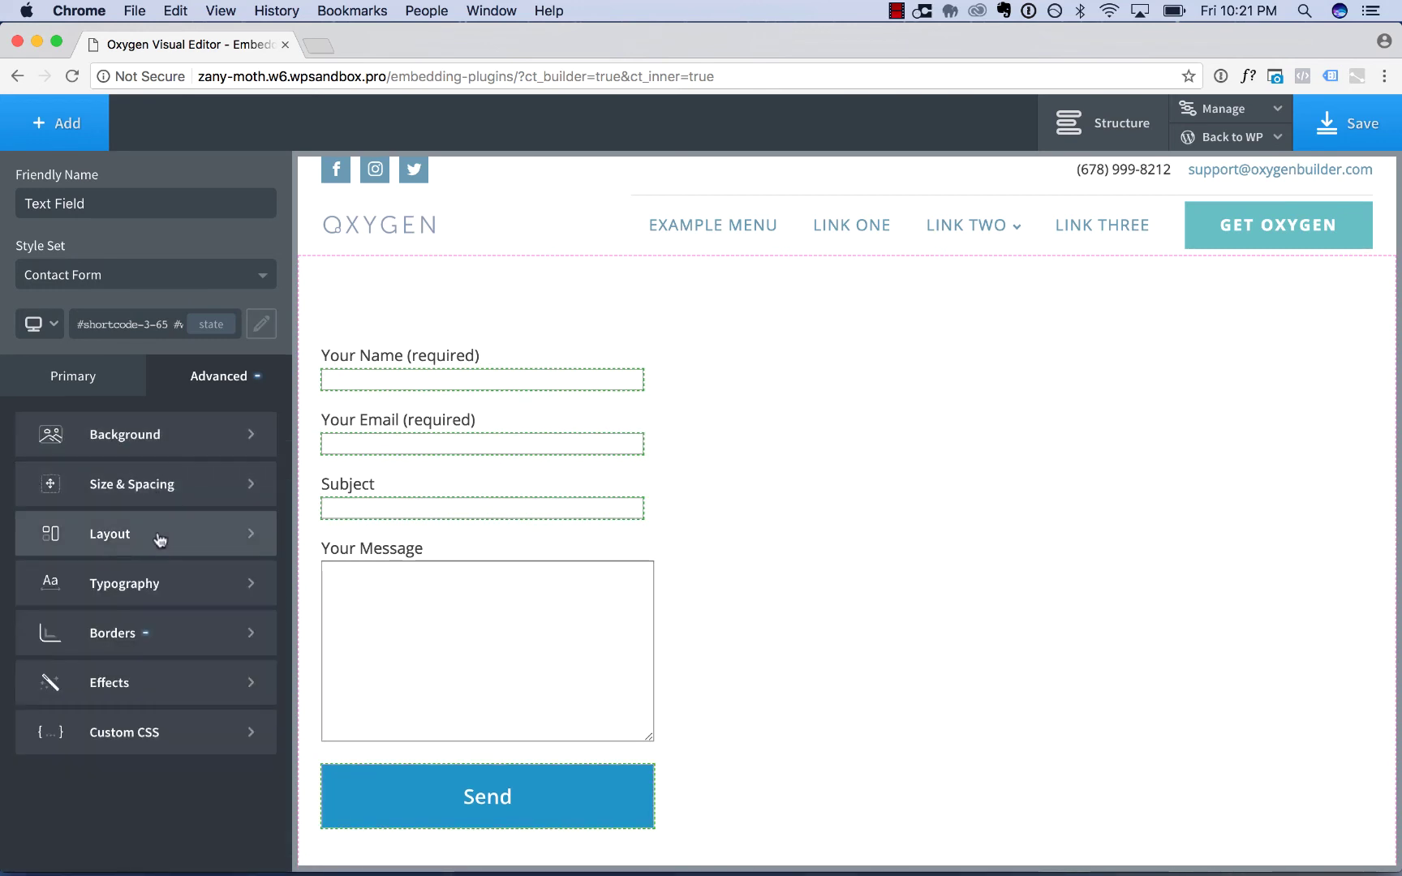
pyautogui.click(156, 577)
pyautogui.click(213, 492)
pyautogui.write('21')
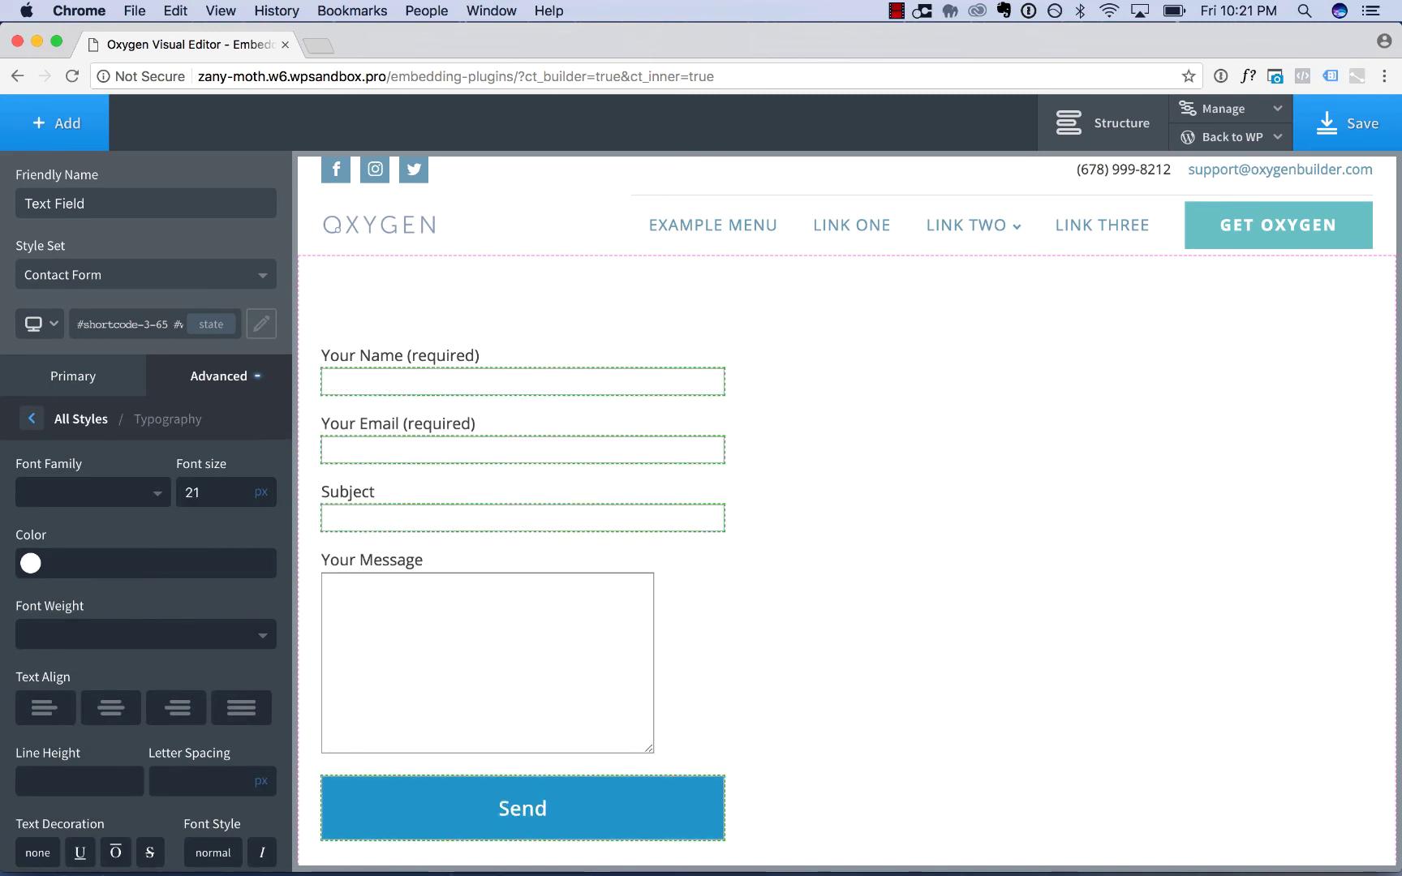
pyautogui.scroll(-3, 116, 658)
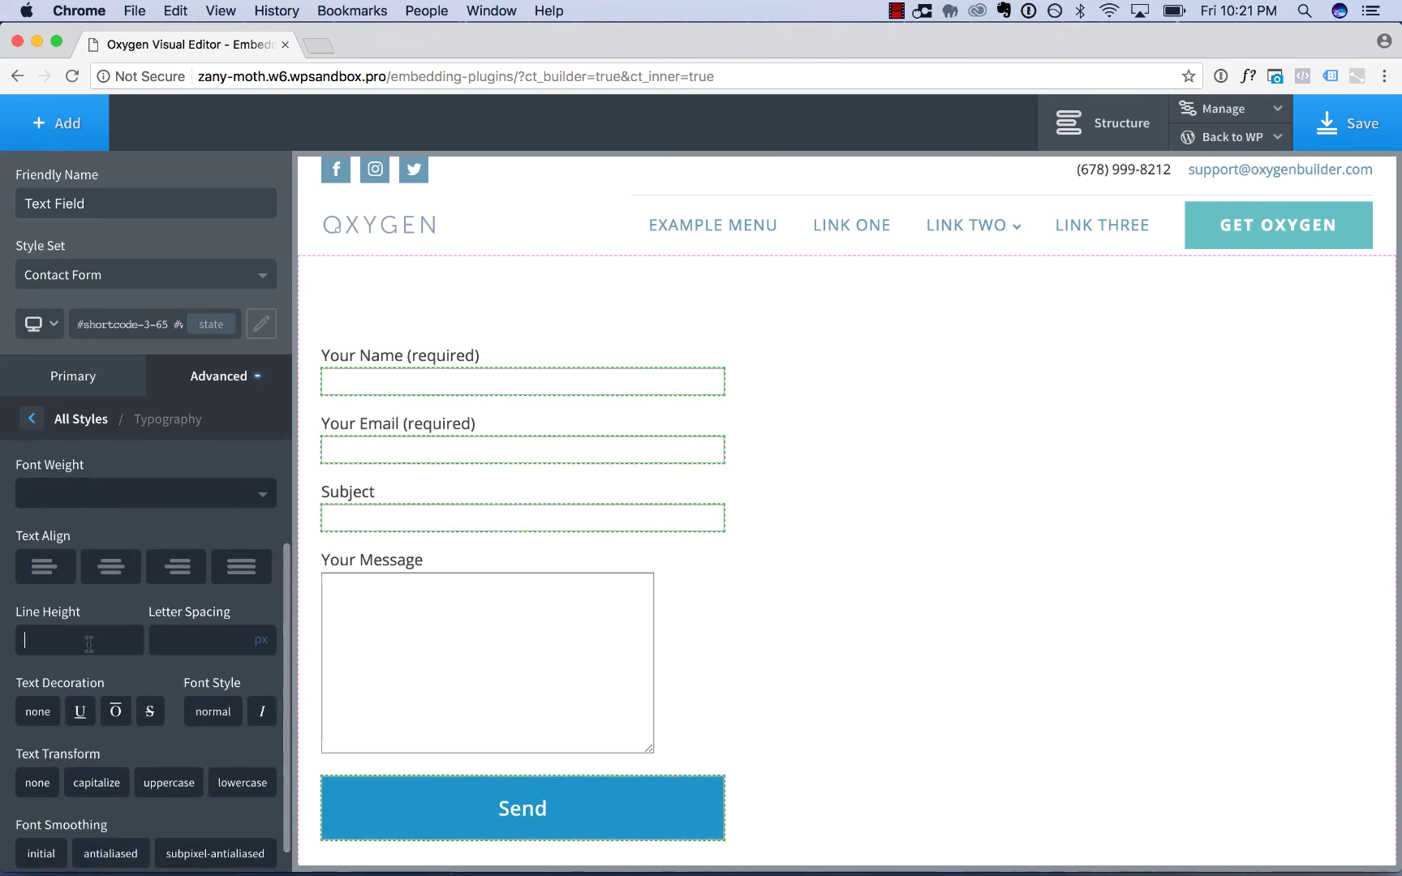
pyautogui.click(89, 643)
pyautogui.write('1.2')
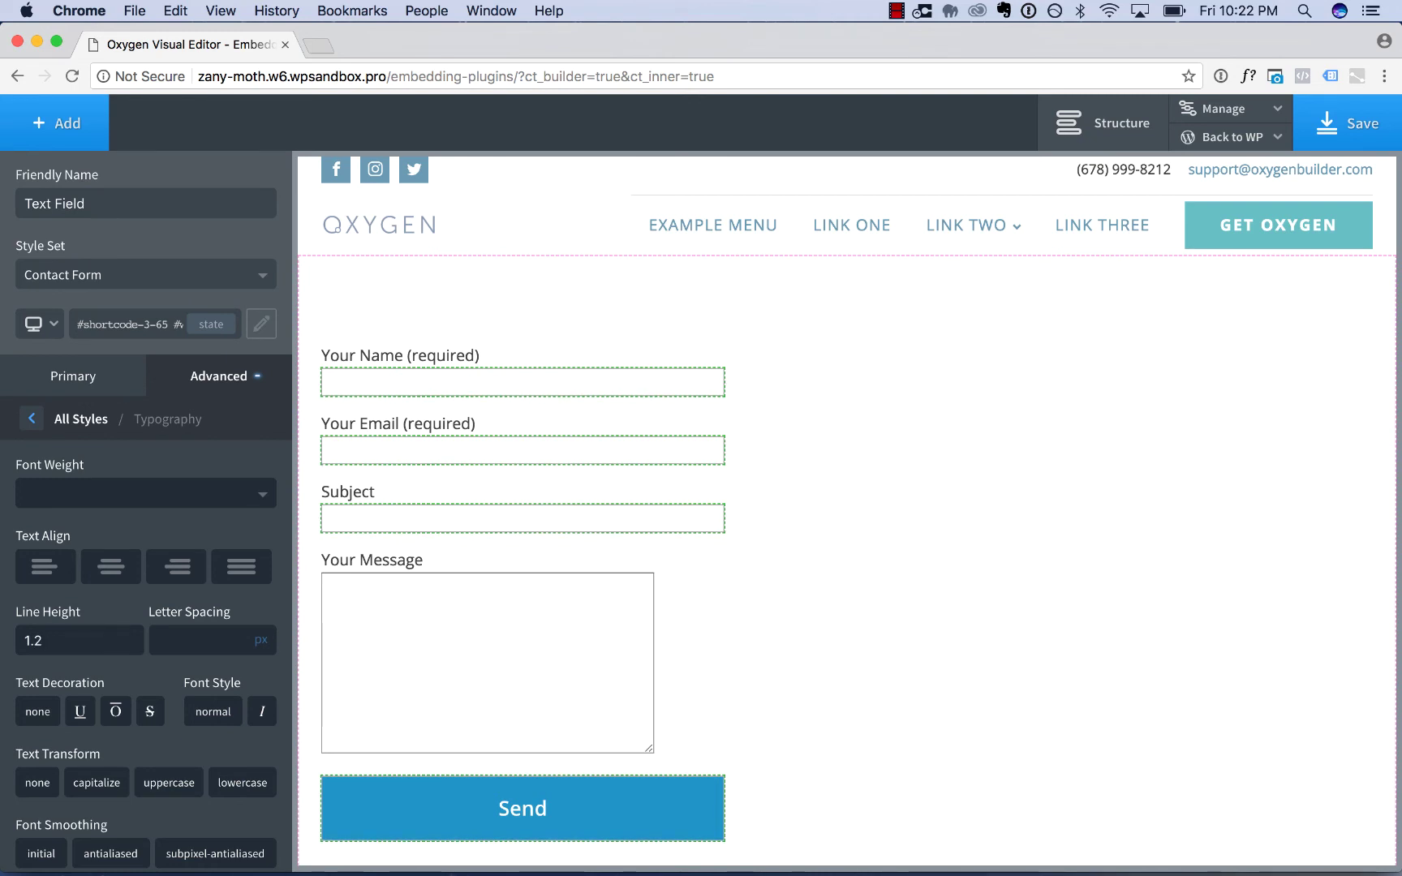
pyautogui.click(96, 419)
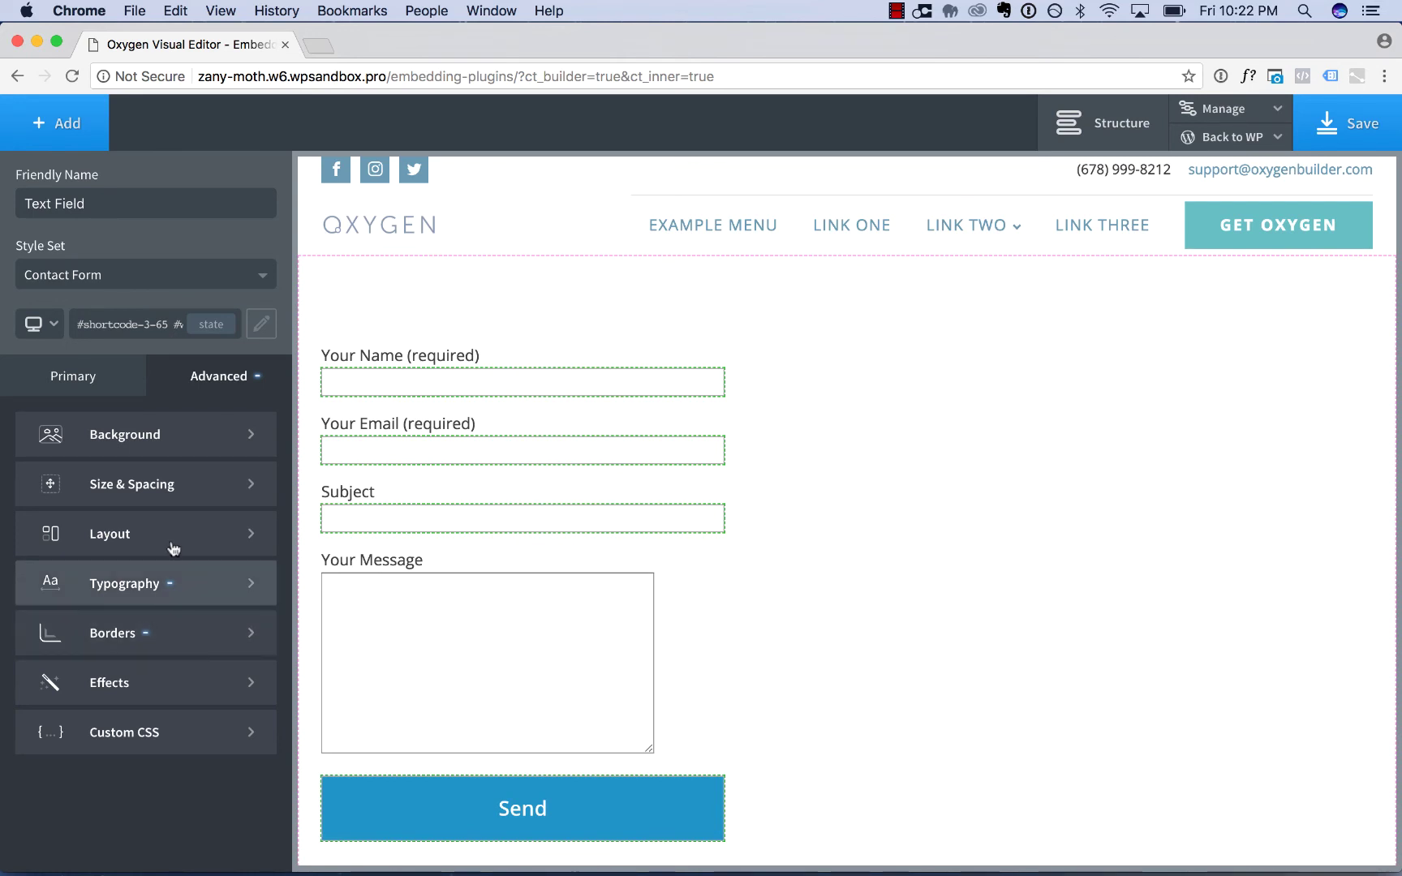
# Apply 6px padding to all four sides of the text fields
pyautogui.click(180, 495)
pyautogui.click(82, 489)
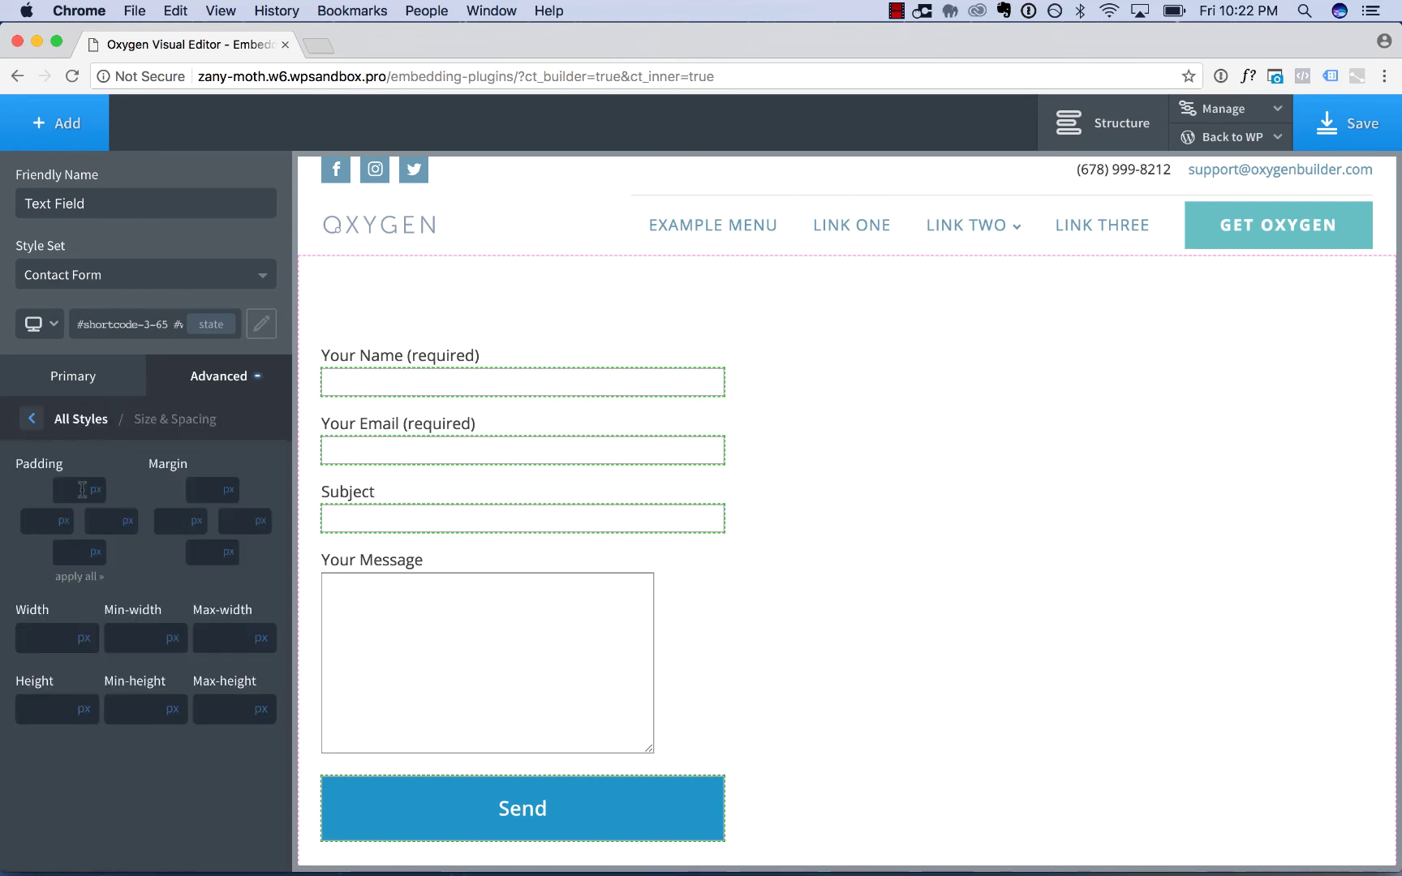
pyautogui.write('6')
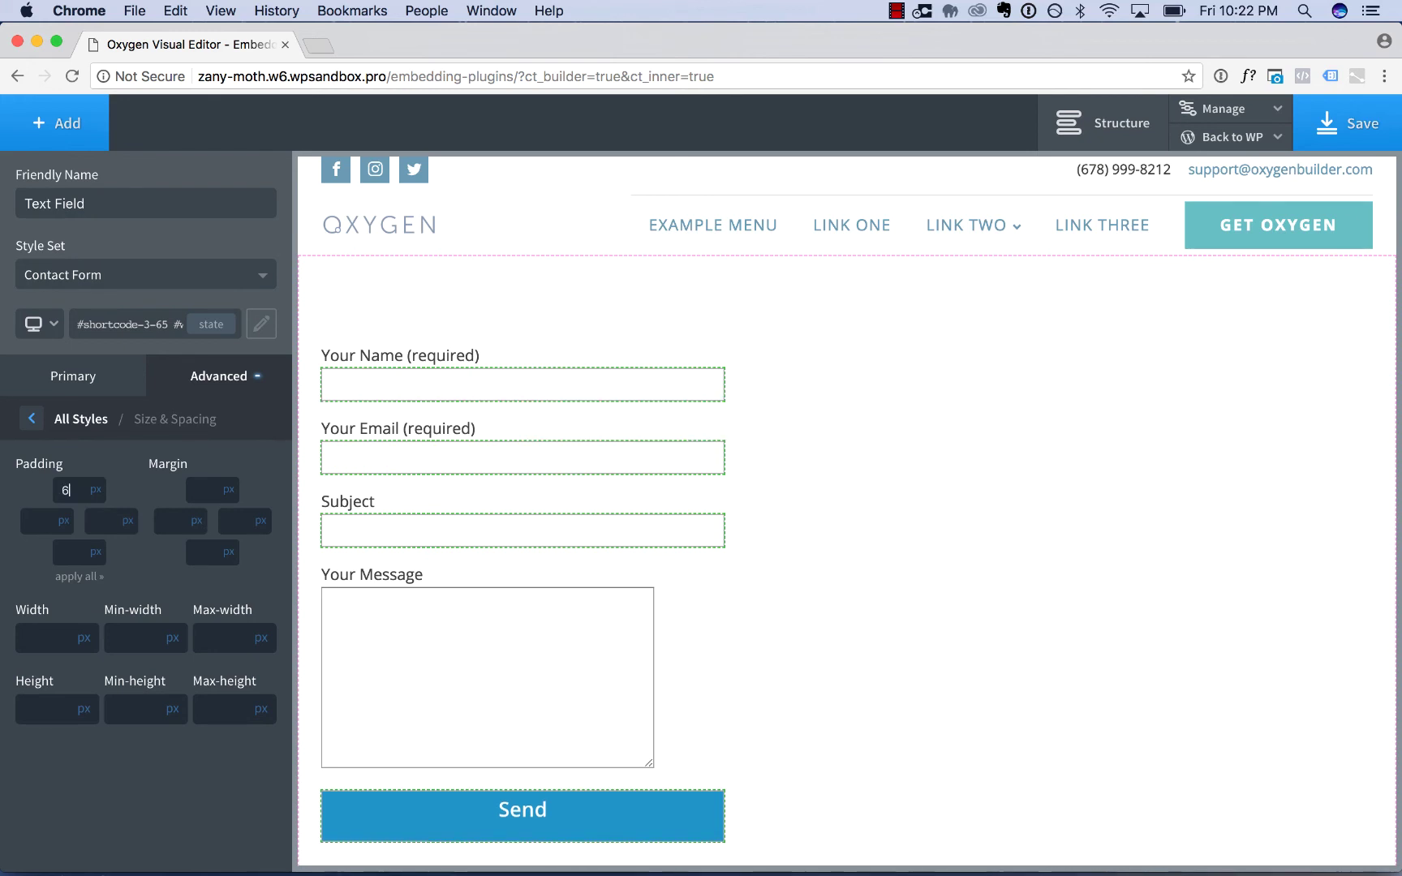
pyautogui.click(86, 578)
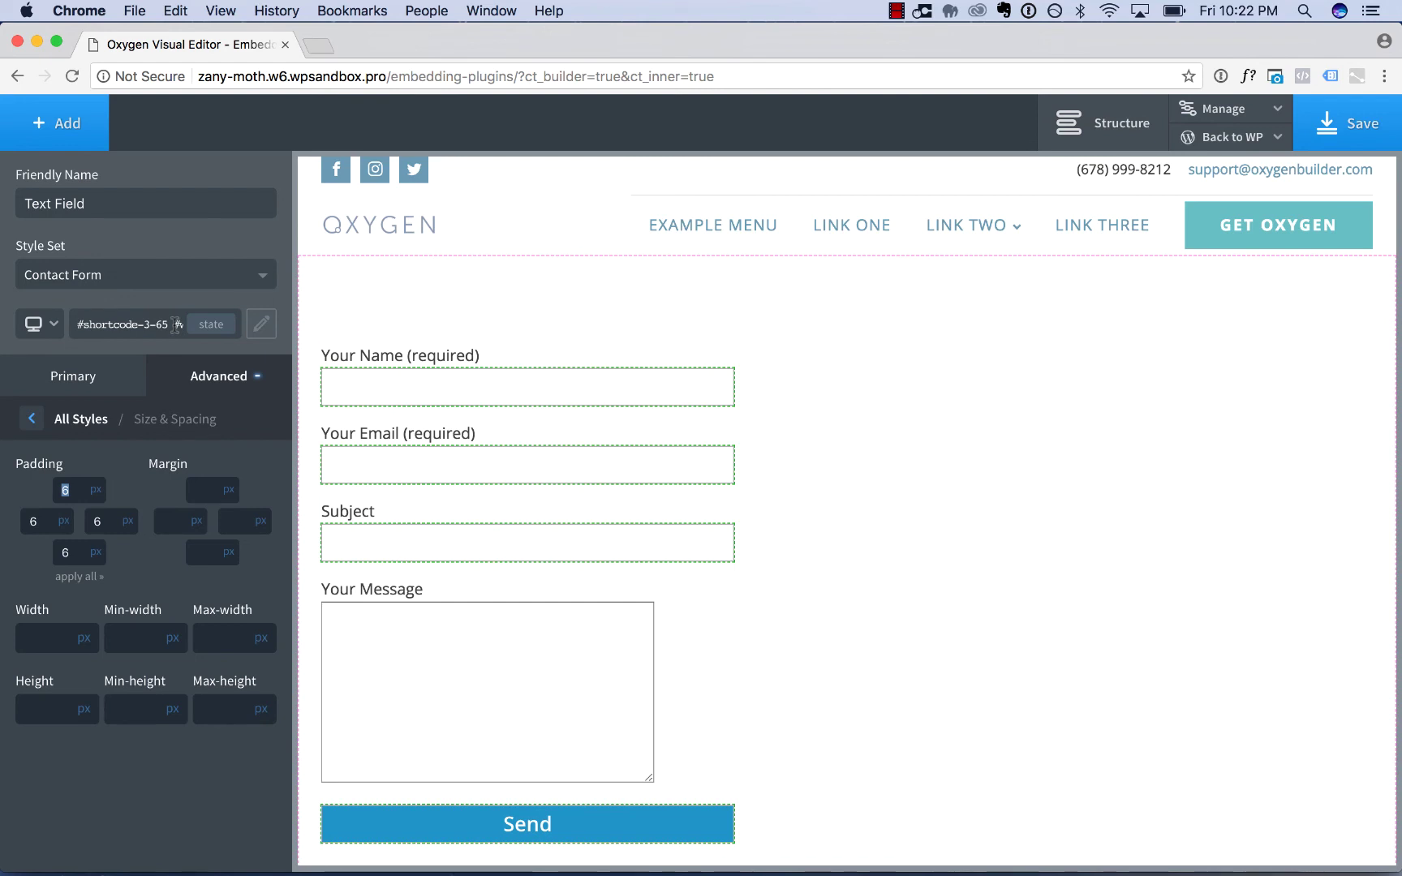
# Inspect the Text Field selector text, highlighting its shortcode id
pyautogui.moveTo(175, 325); pyautogui.dragTo(147, 317)
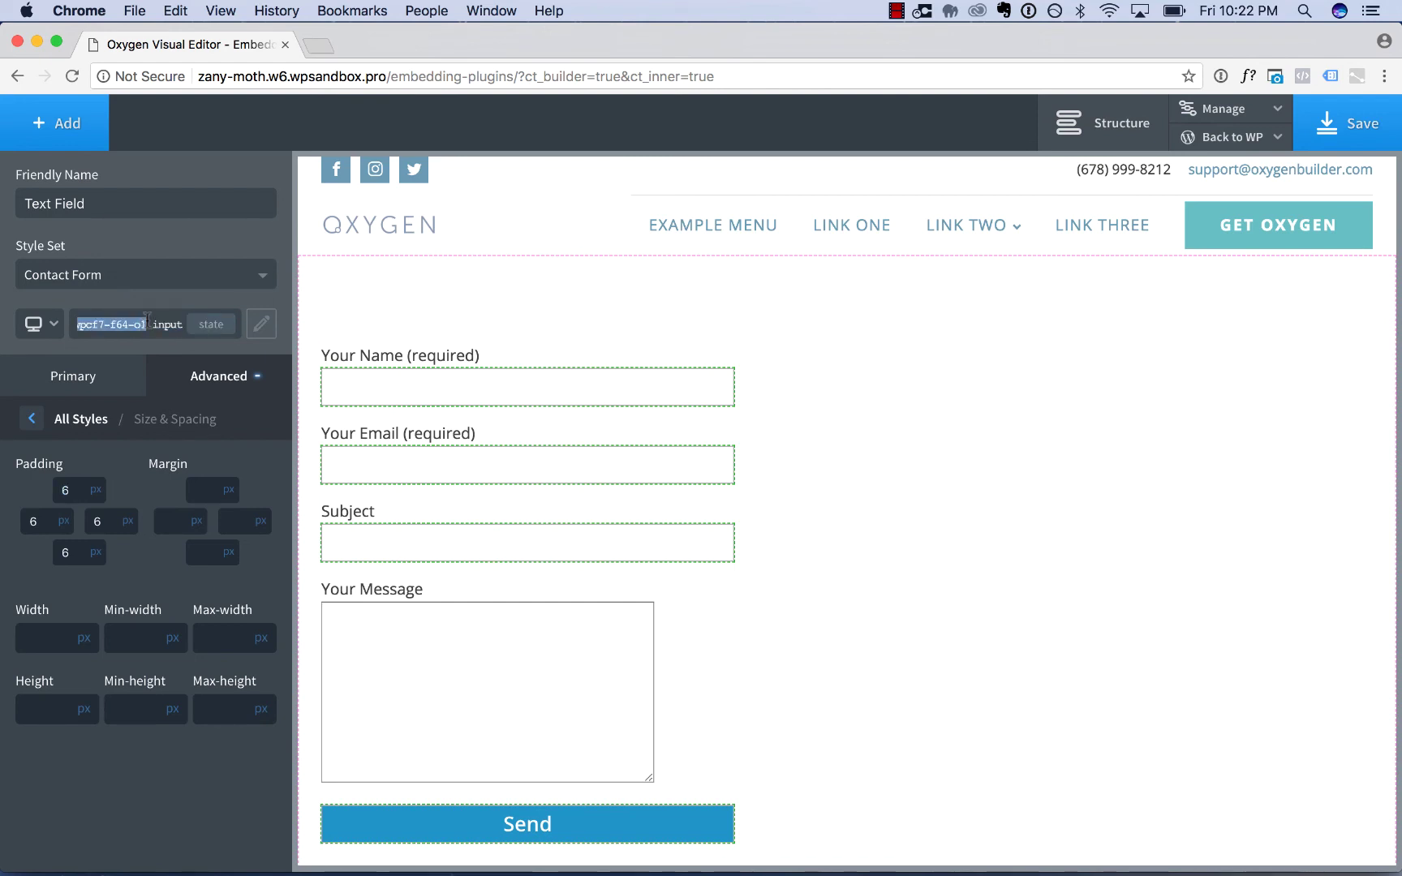
pyautogui.click(148, 321)
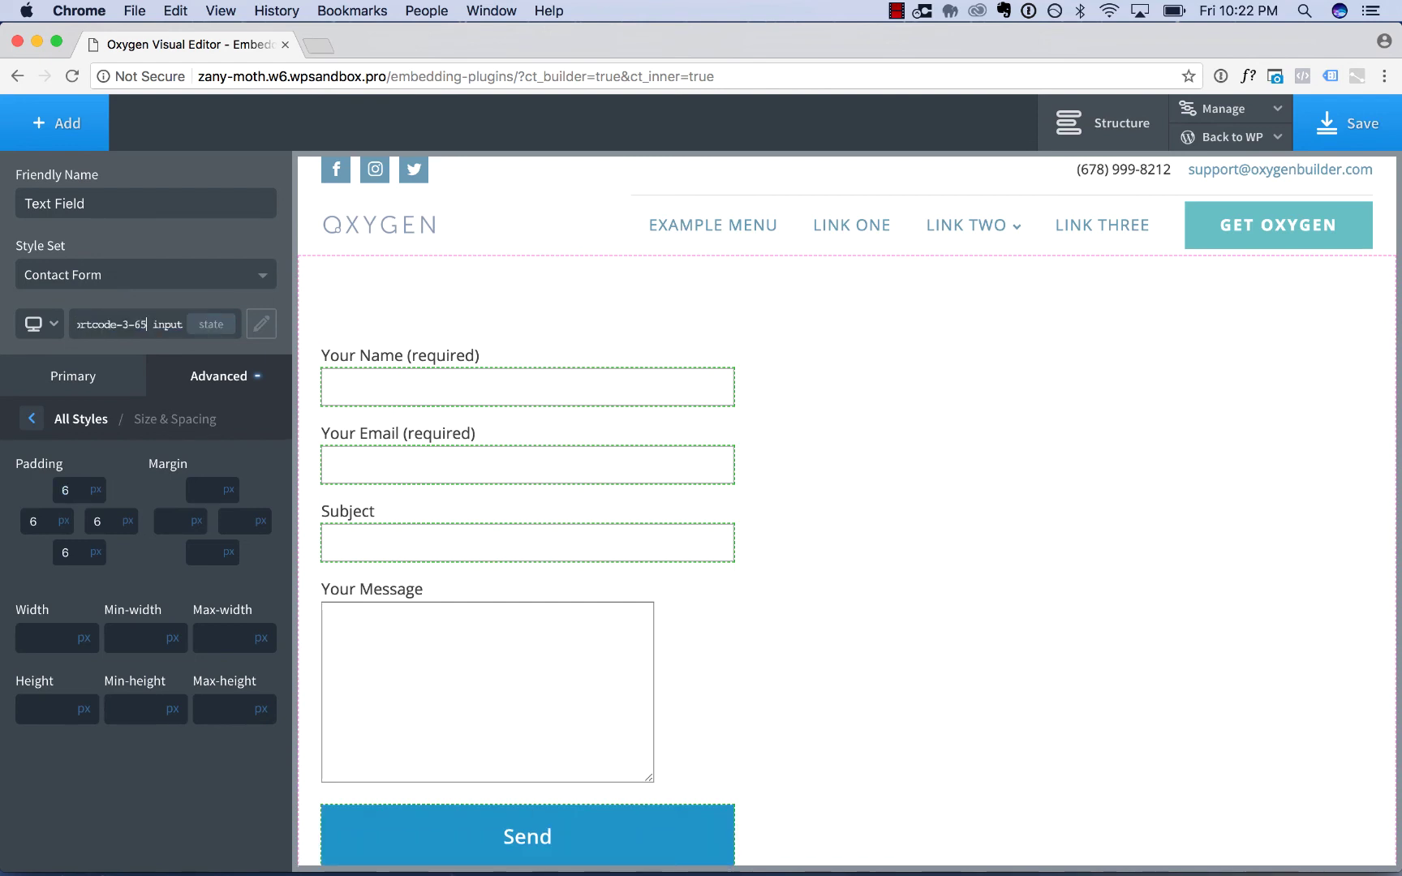
pyautogui.moveTo(158, 333); pyautogui.dragTo(96, 318)
pyautogui.scroll(-2, 844, 431)
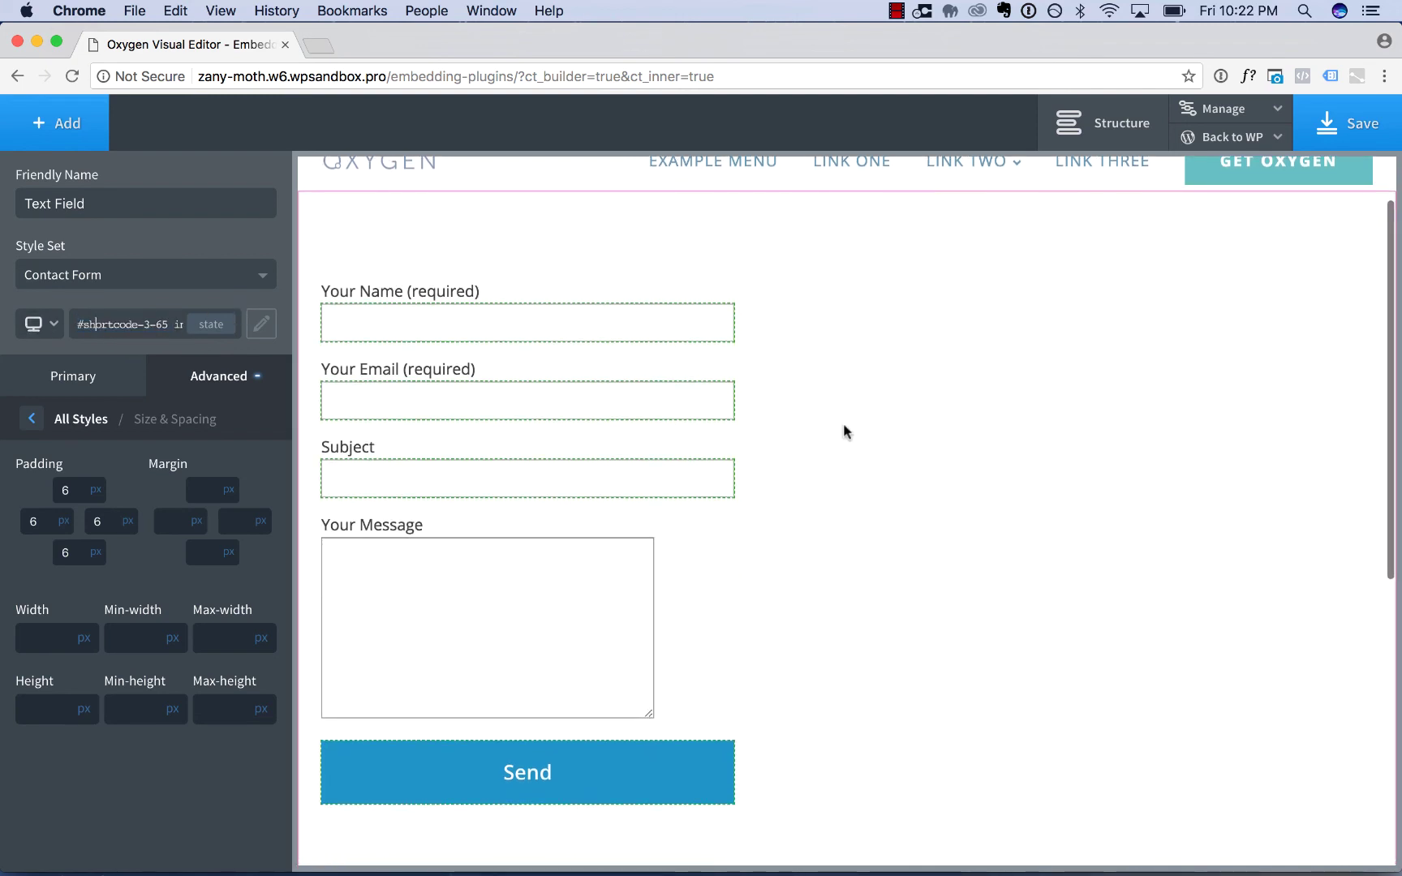
# Select the contact form shortcode and pick the Subject field's Text Field style
pyautogui.click(841, 454)
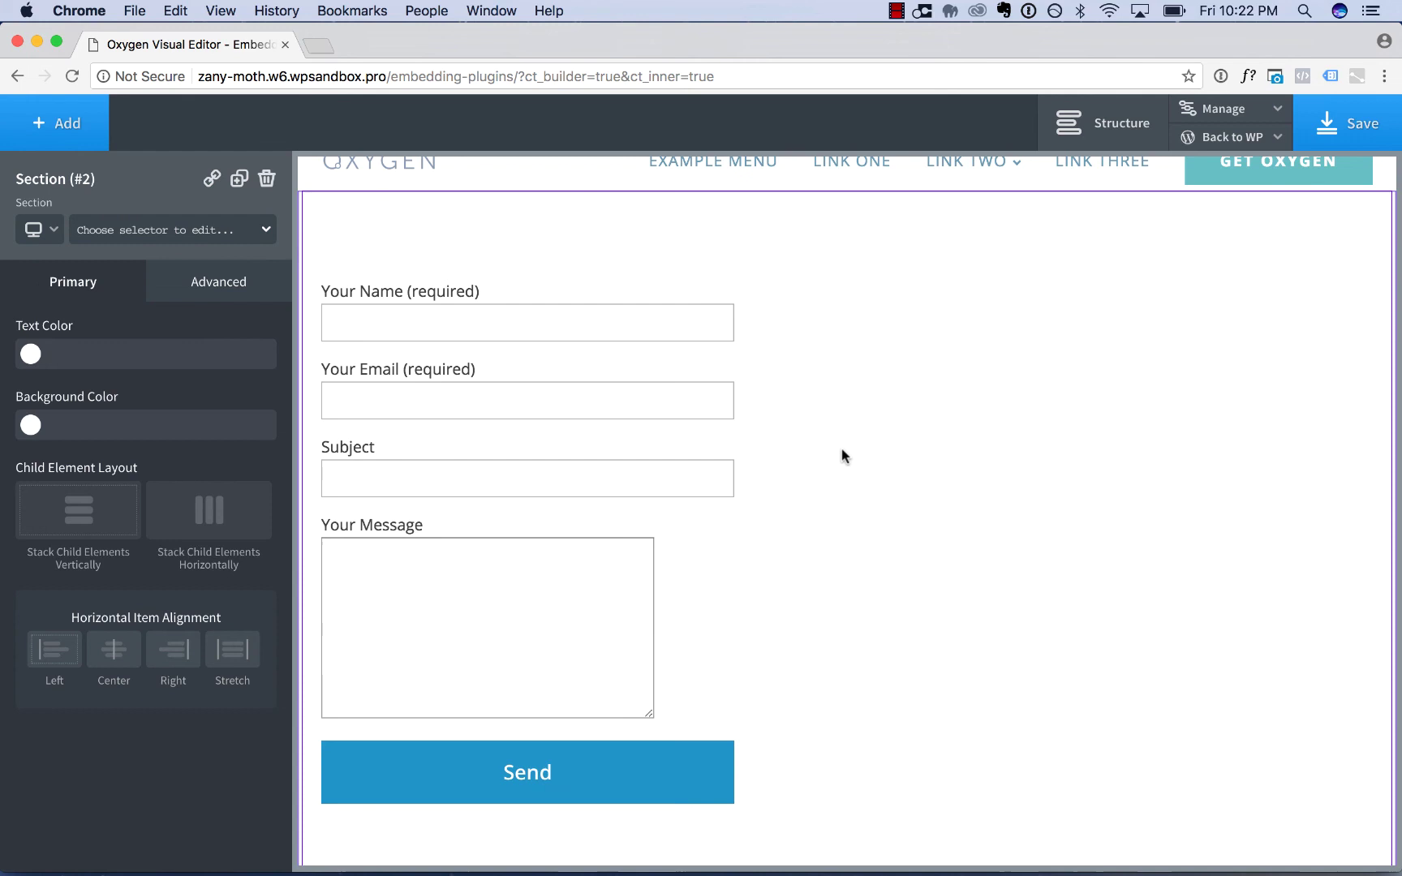
pyautogui.click(588, 450)
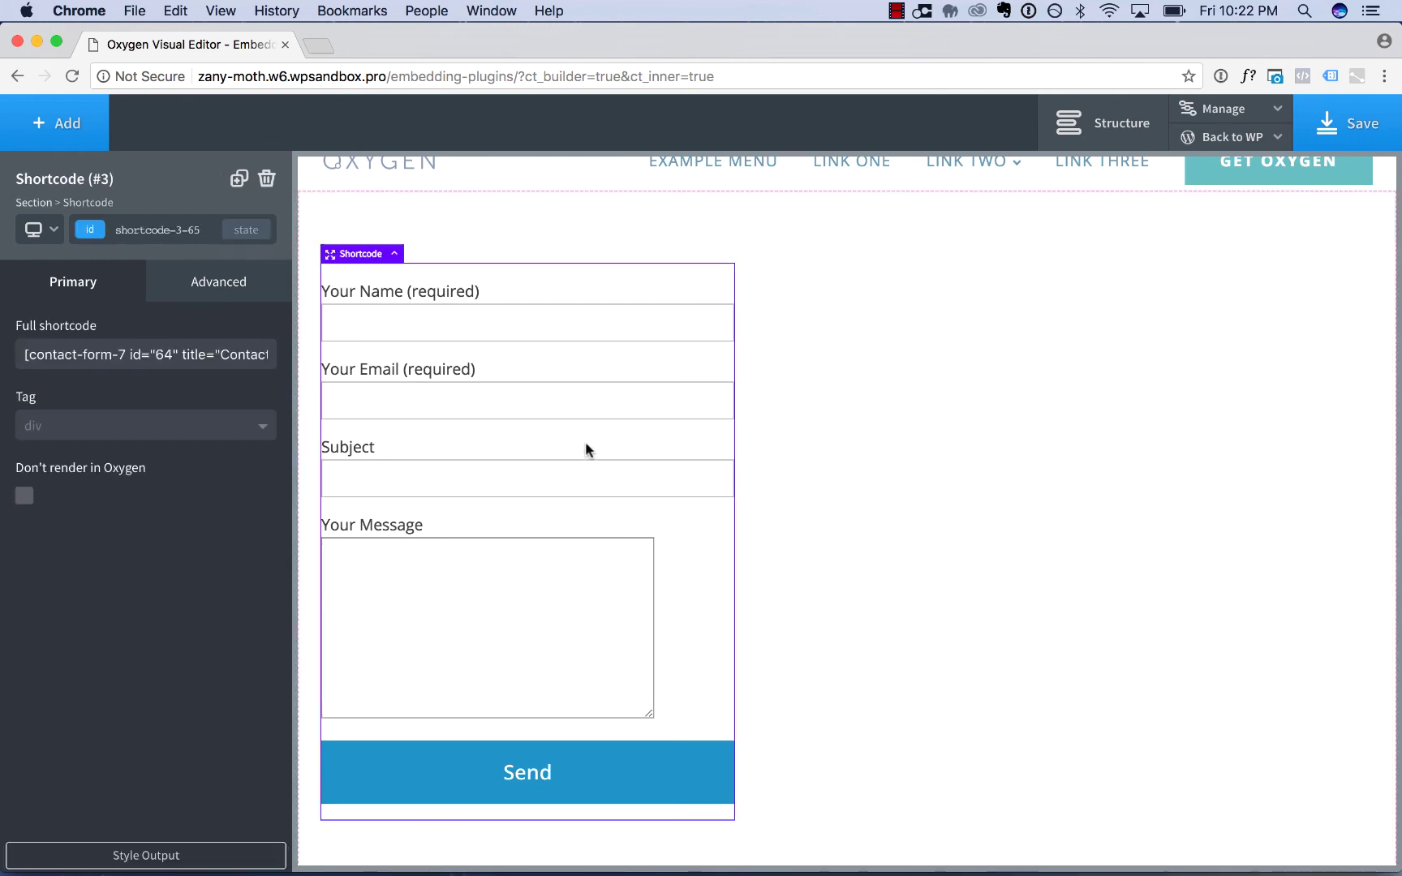
pyautogui.click(142, 858)
pyautogui.click(476, 474)
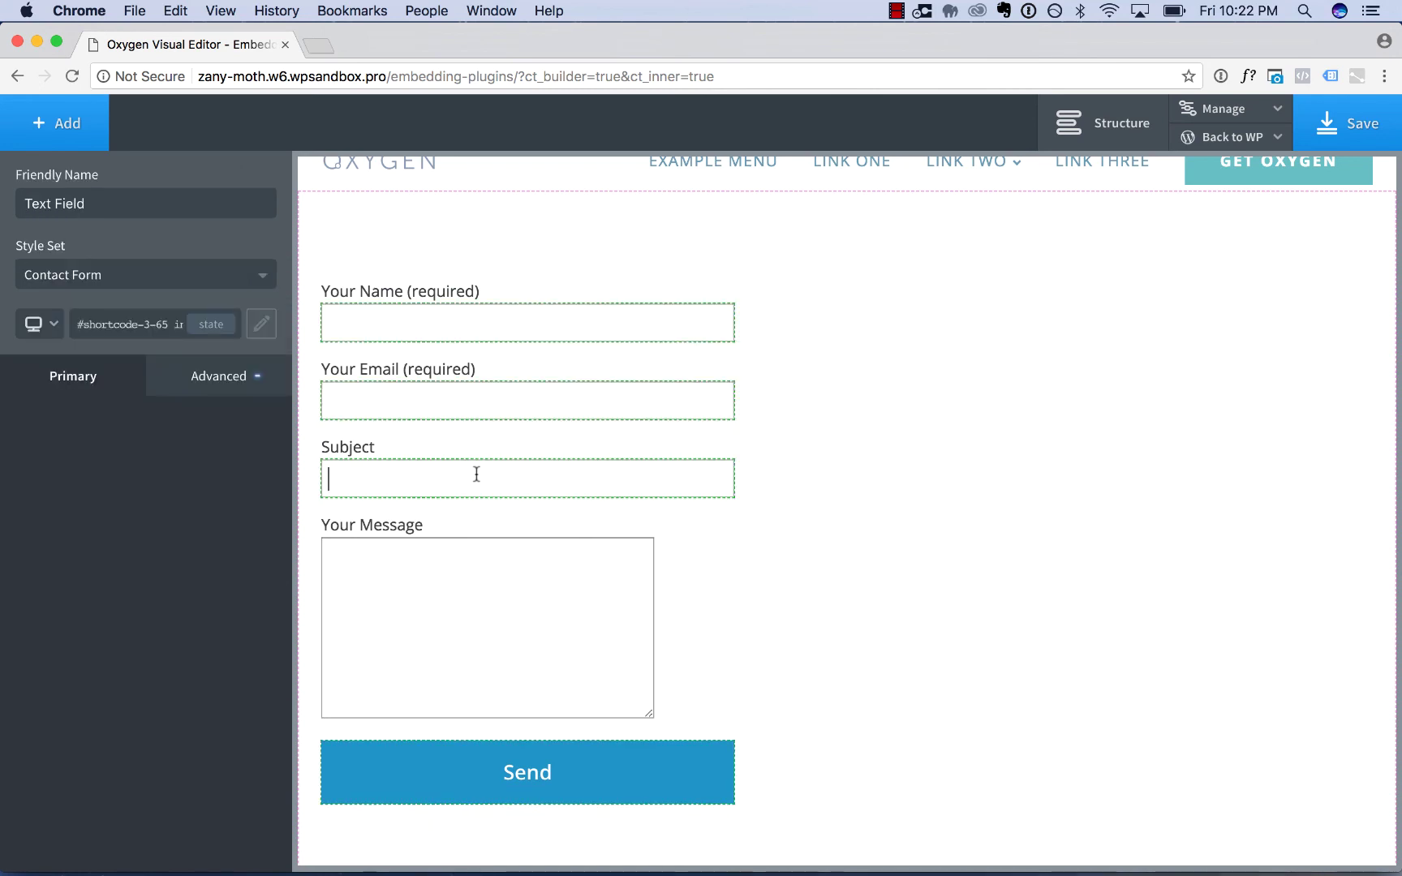
# Copy the selector and append a textarea version so the message box is included
pyautogui.moveTo(81, 325); pyautogui.dragTo(244, 339)
pyautogui.press('super+c')
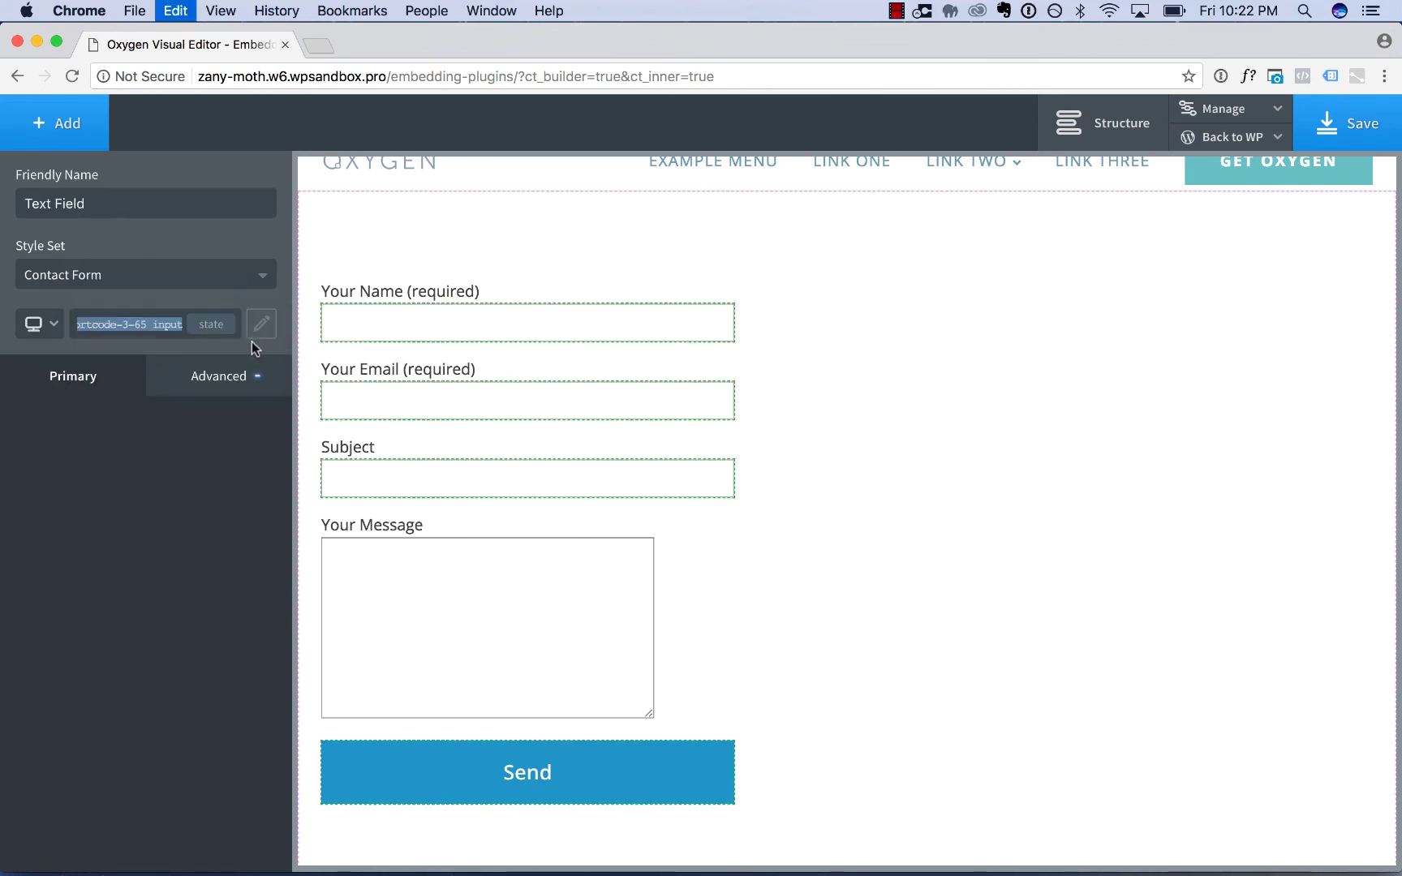
pyautogui.press('Right')
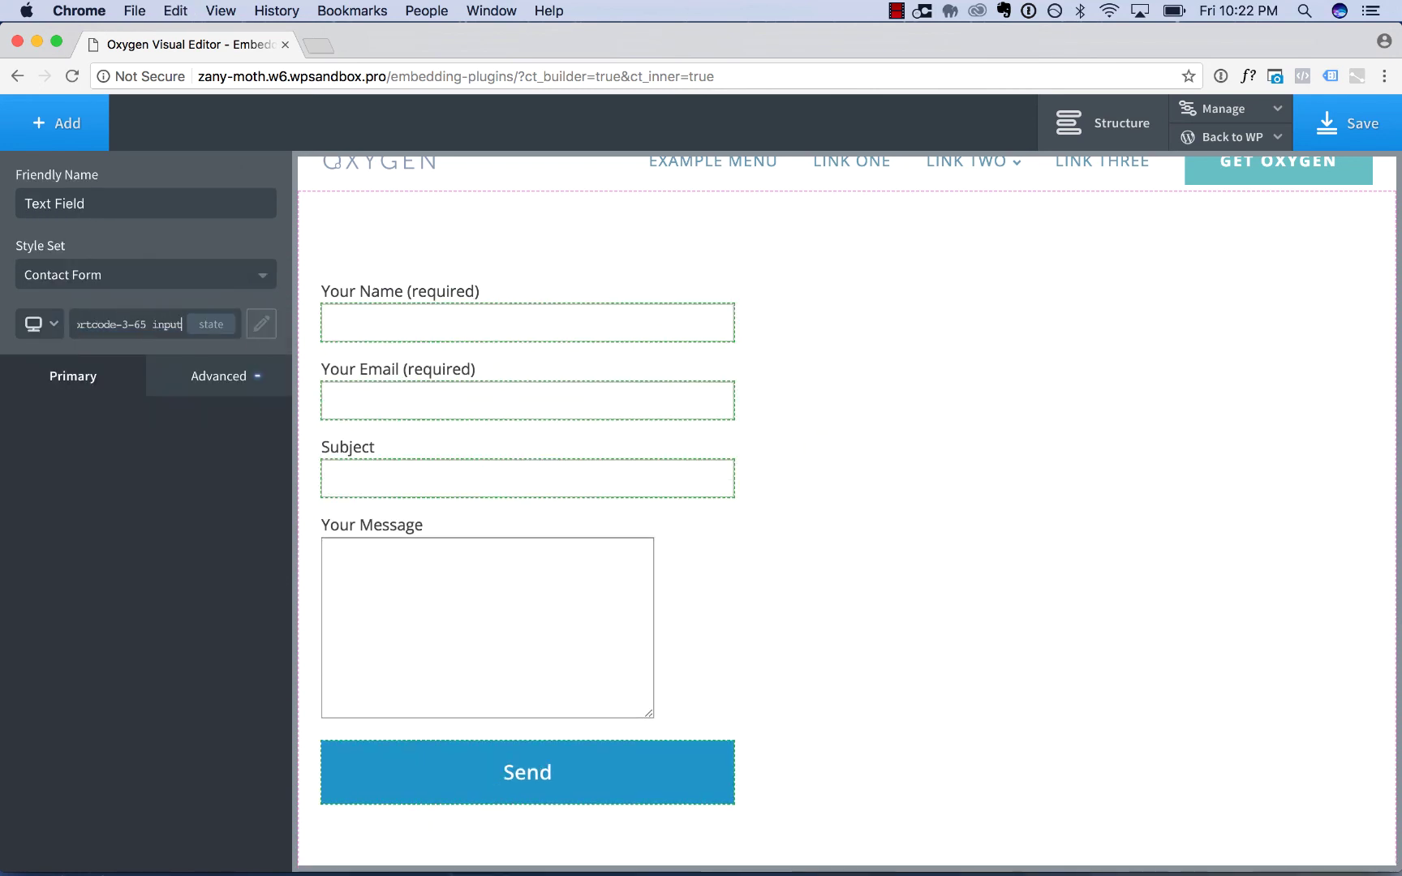
pyautogui.press('BackSpace')
pyautogui.press('BackSpace')
pyautogui.press('BackSpace')
pyautogui.press('BackSpace')
pyautogui.press('BackSpace')
pyautogui.write('textarea')
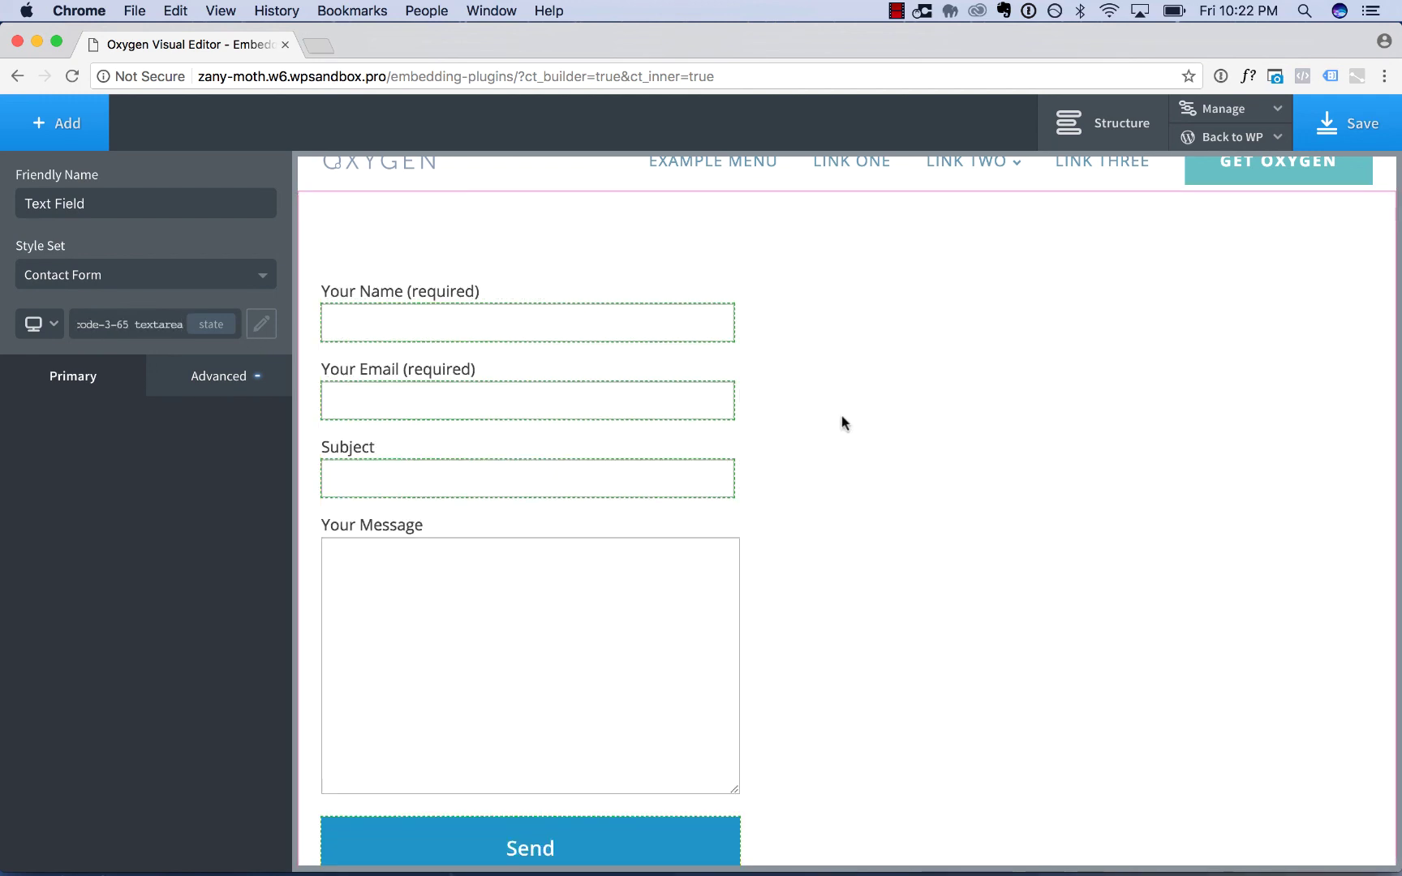
# Deselect the form fields and scroll to review the grey-bordered fields and full-width blue Send button
pyautogui.scroll(-3, 841, 416)
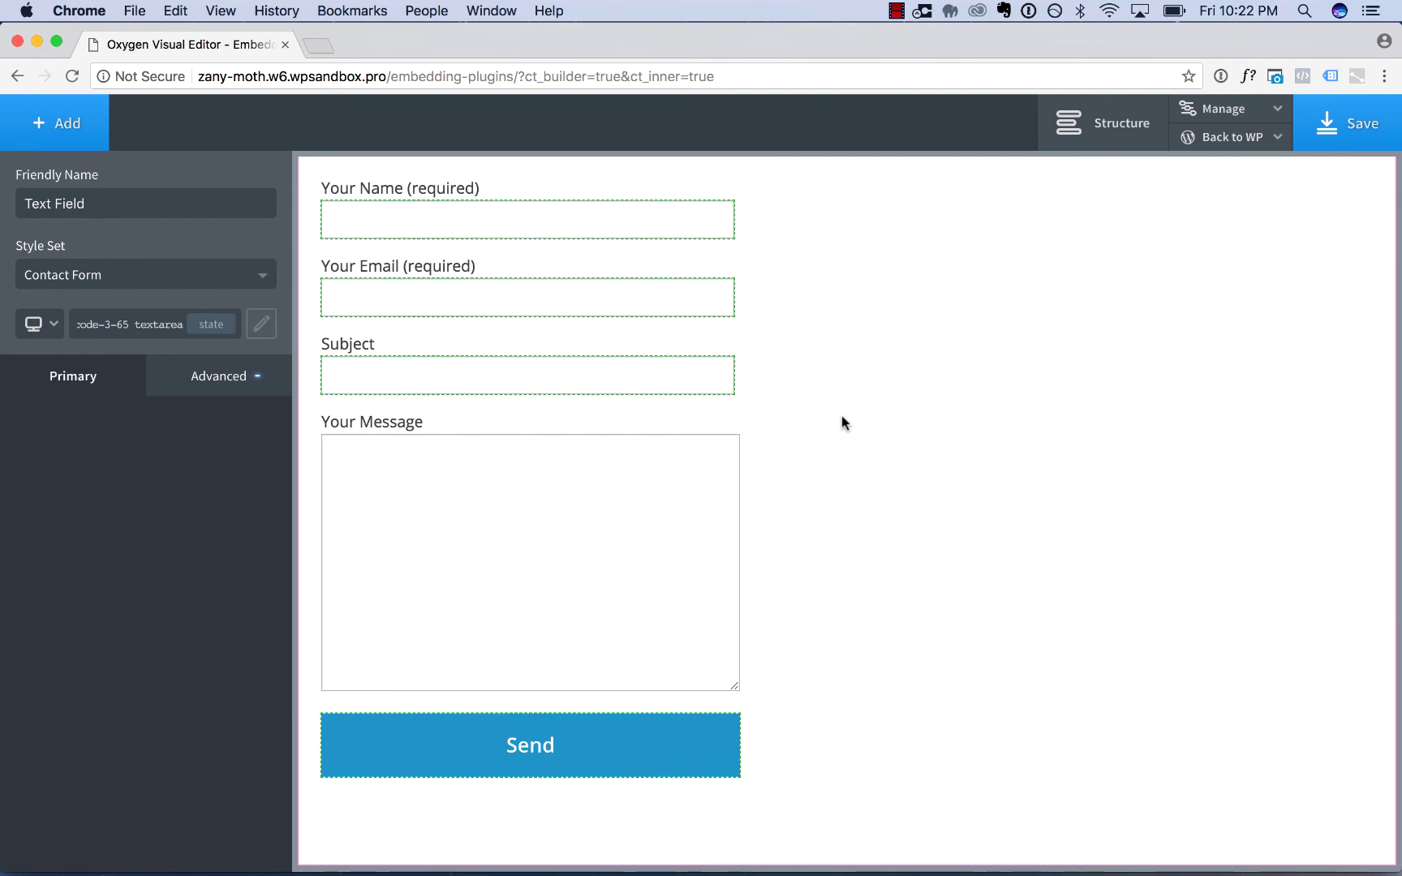
pyautogui.scroll(2, 842, 415)
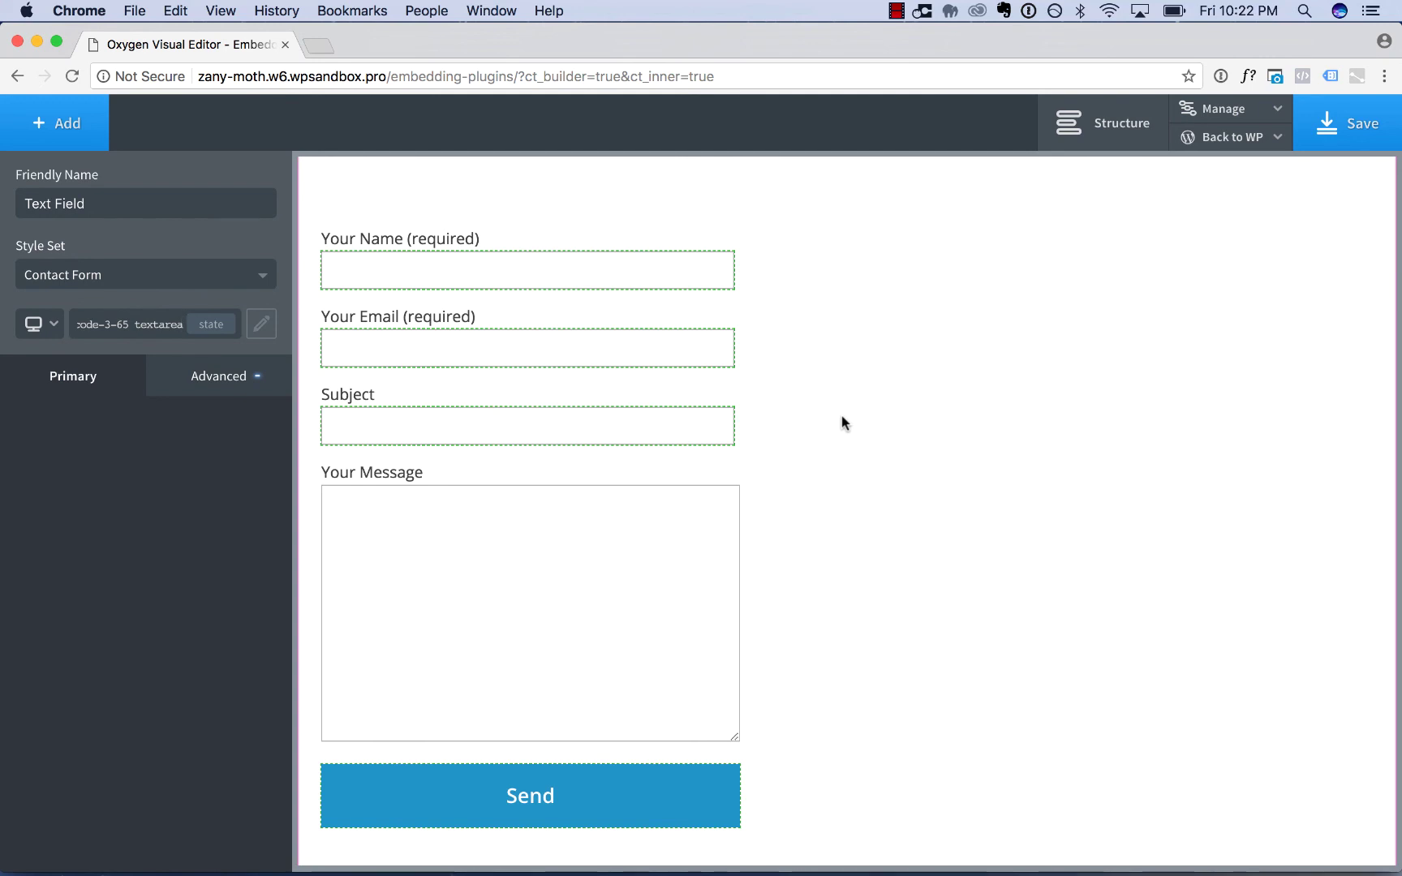
pyautogui.click(822, 401)
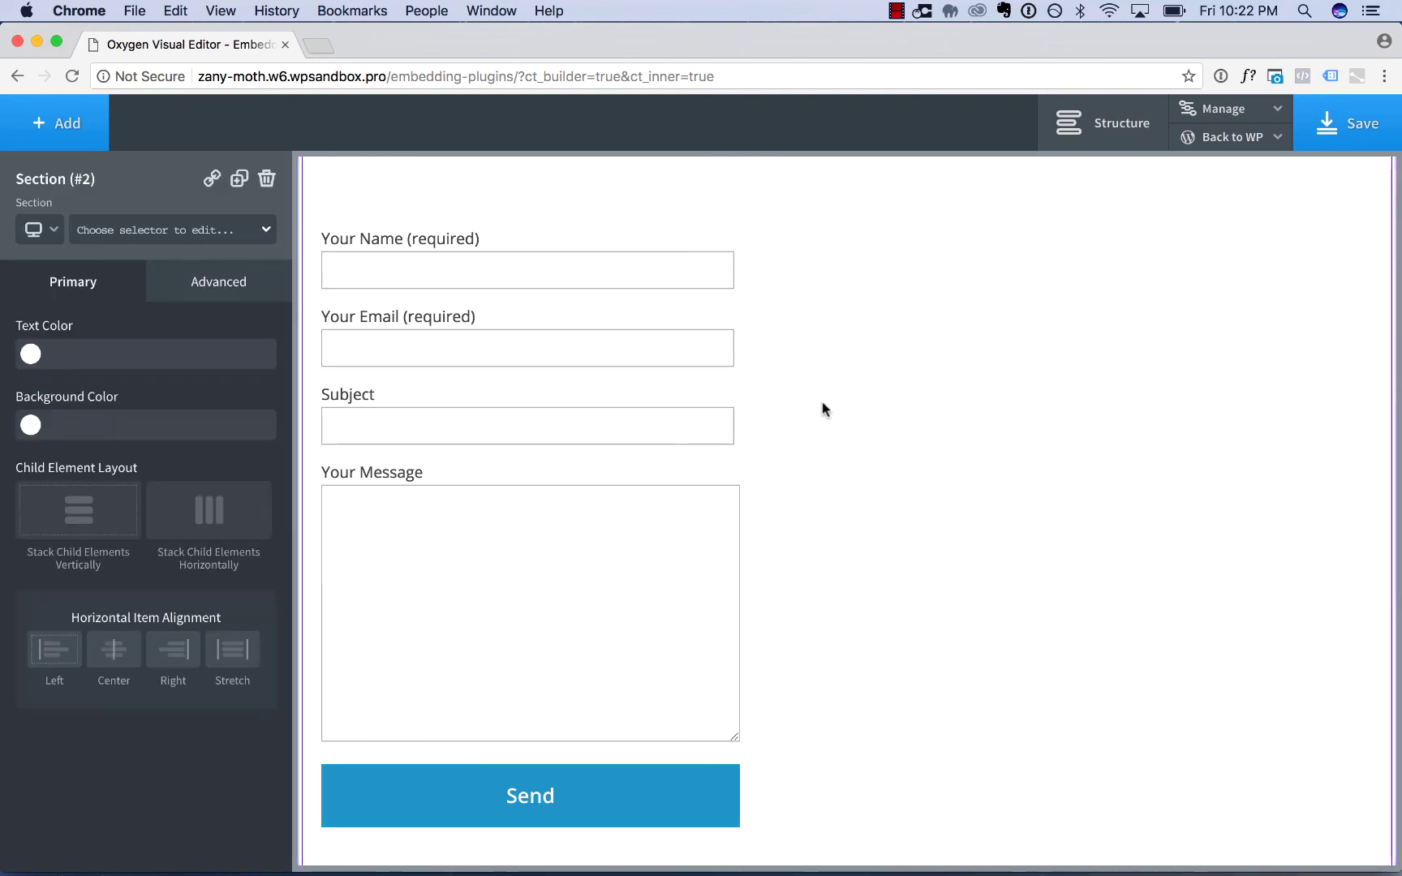
pyautogui.scroll(1, 821, 401)
pyautogui.scroll(-2, 822, 402)
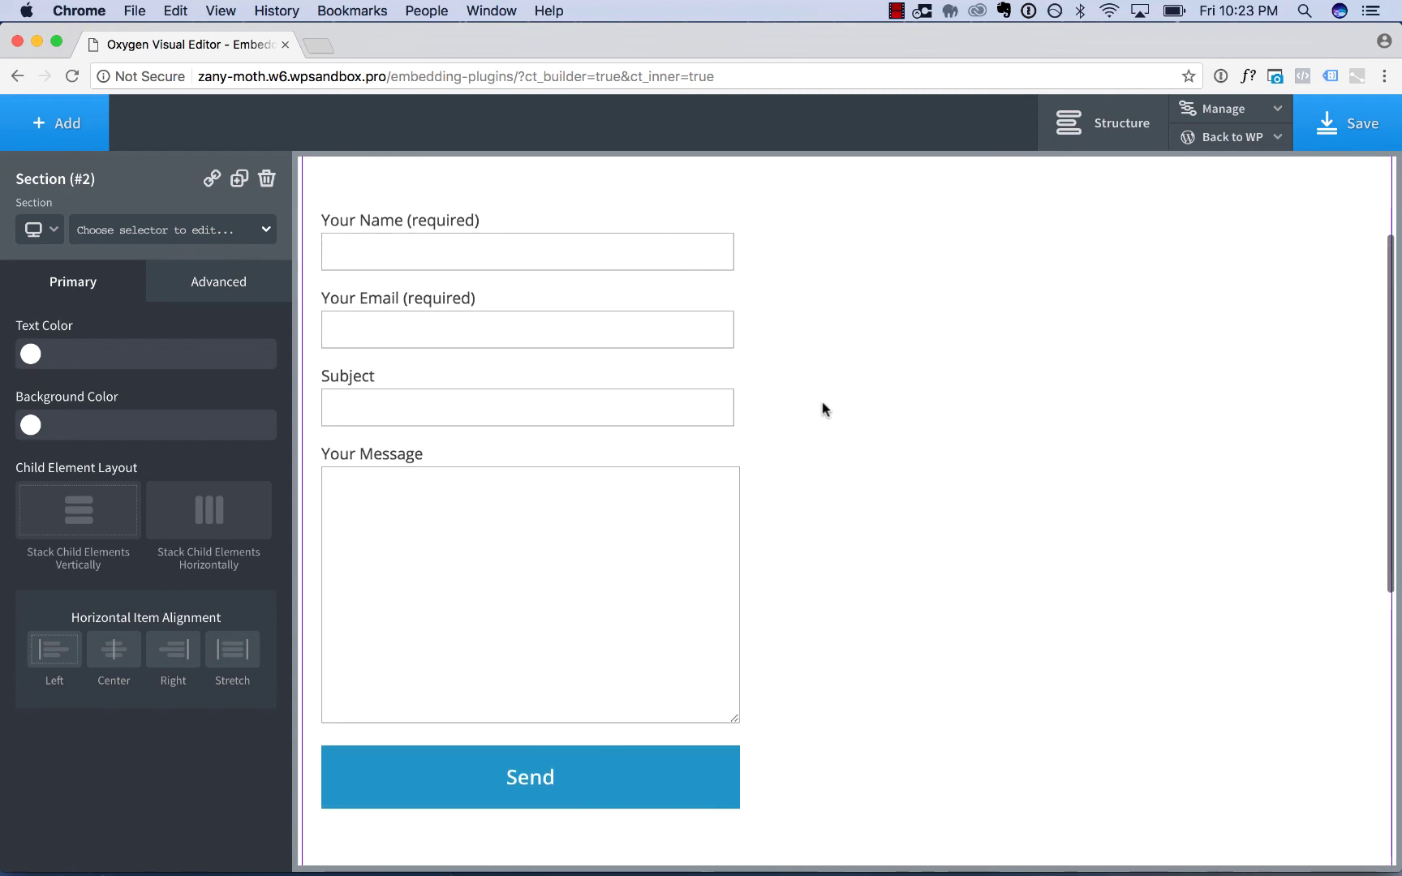
pyautogui.scroll(1, 821, 402)
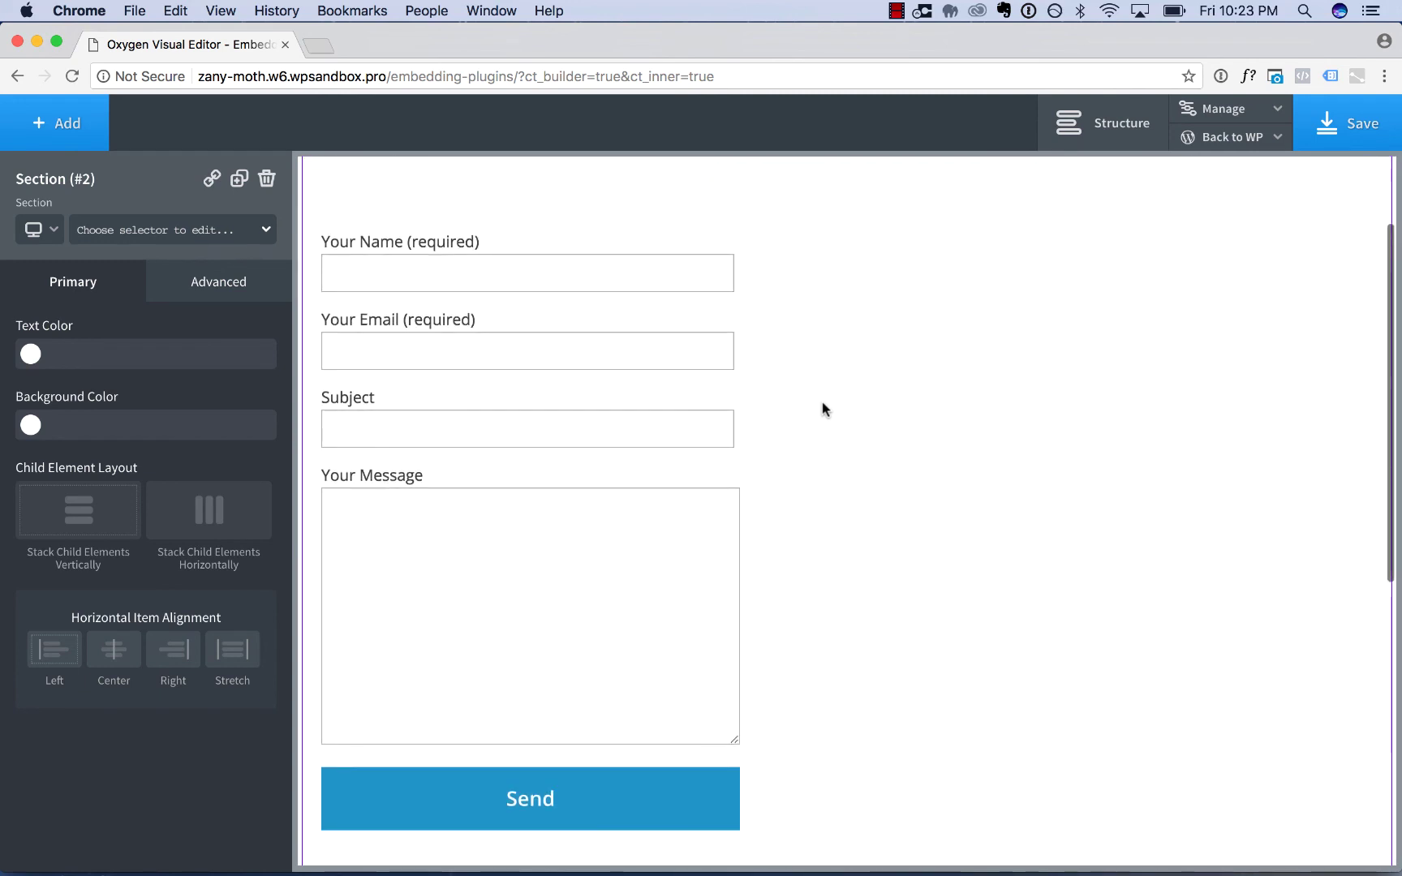